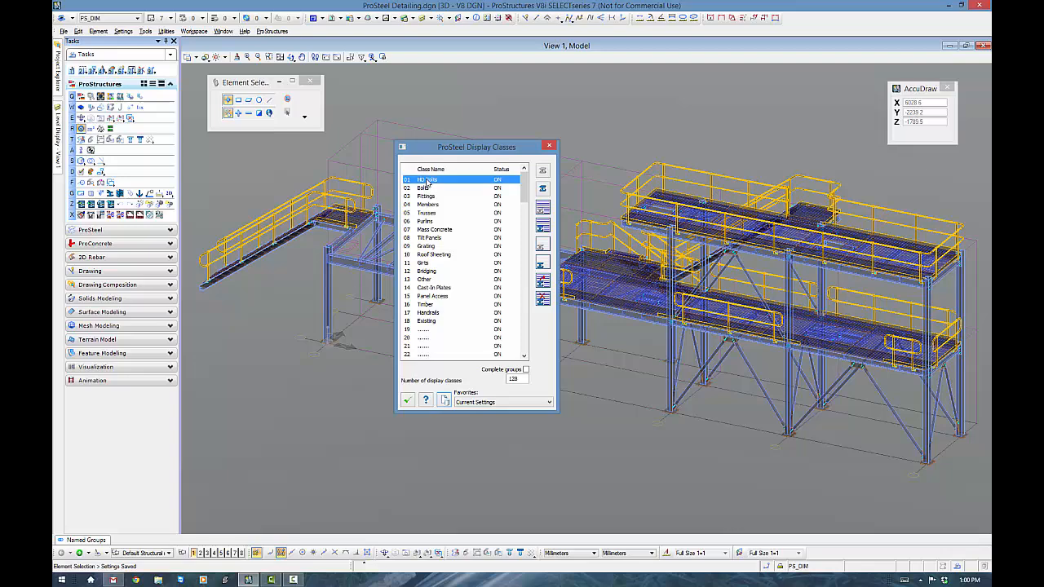
Step: Look through the display classes, from Bolts, Fittings and Members to Purlins, Girts, Existing and Other
{"action": "left_click", "coordinate": [427, 187]}
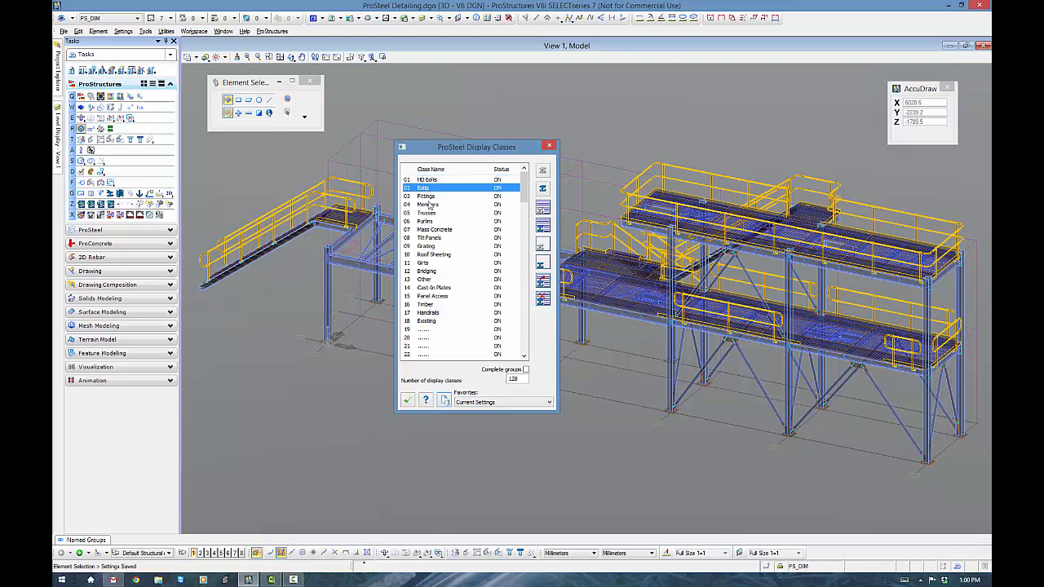
{"action": "left_click", "coordinate": [428, 196]}
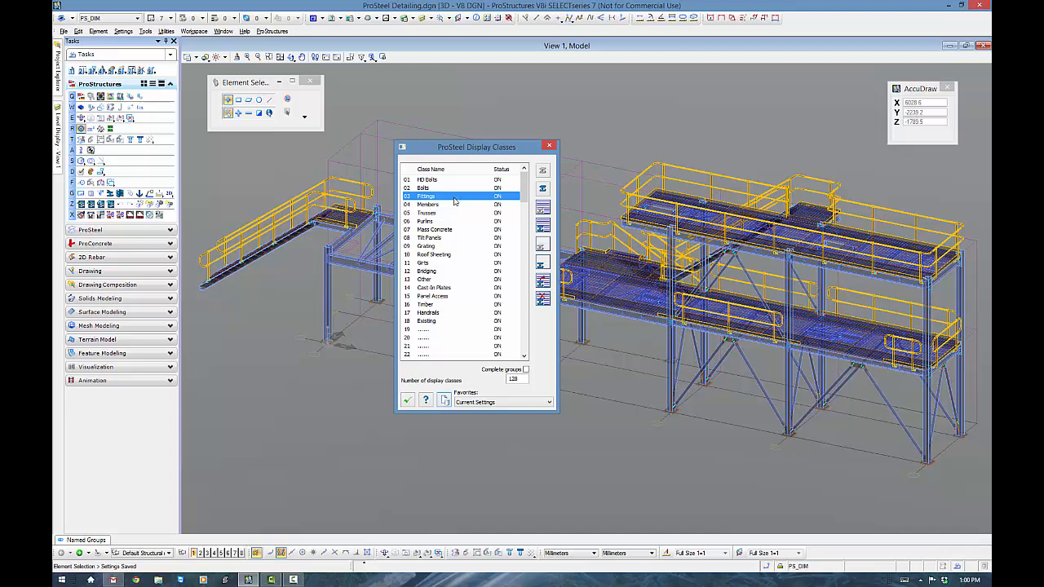
{"action": "left_click", "coordinate": [437, 206]}
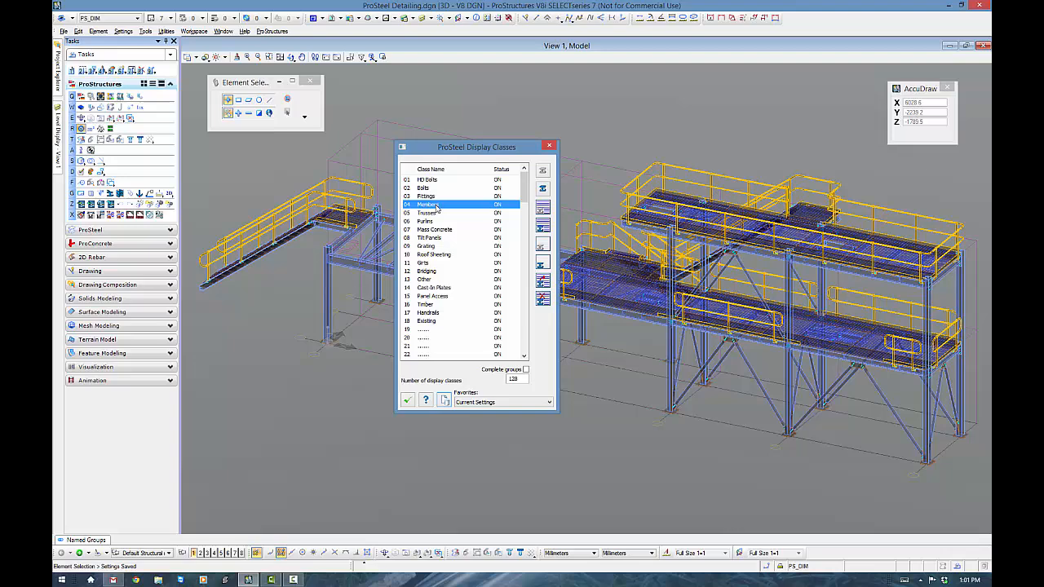
{"action": "left_click", "coordinate": [429, 222]}
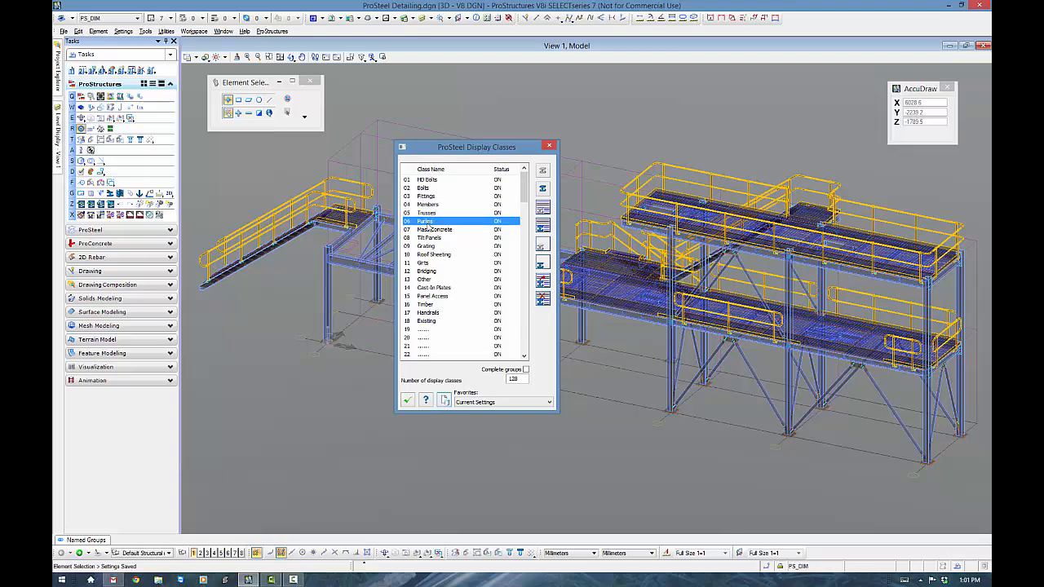
{"action": "left_click", "coordinate": [426, 264]}
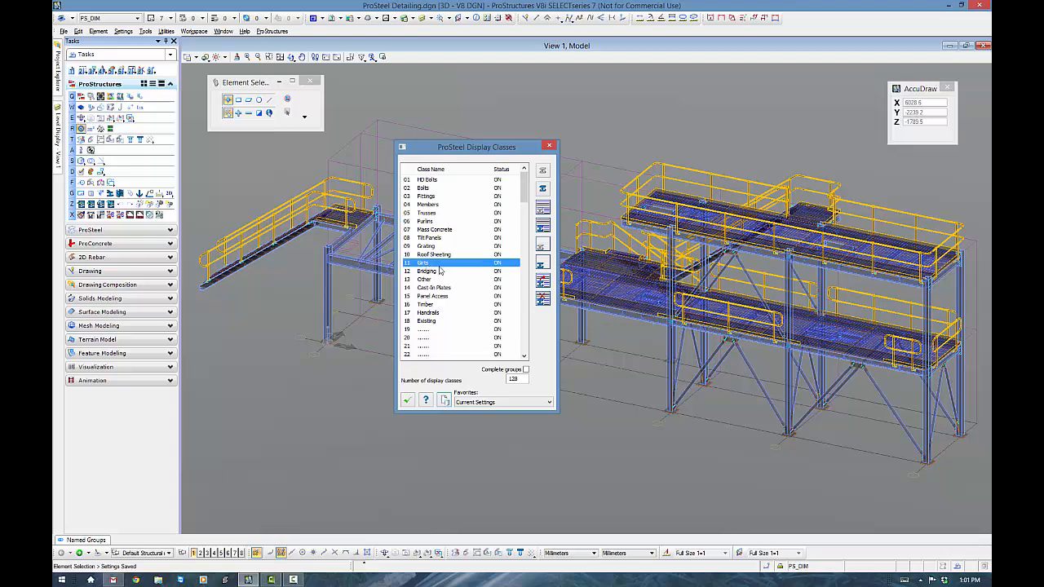
{"action": "left_click", "coordinate": [428, 323]}
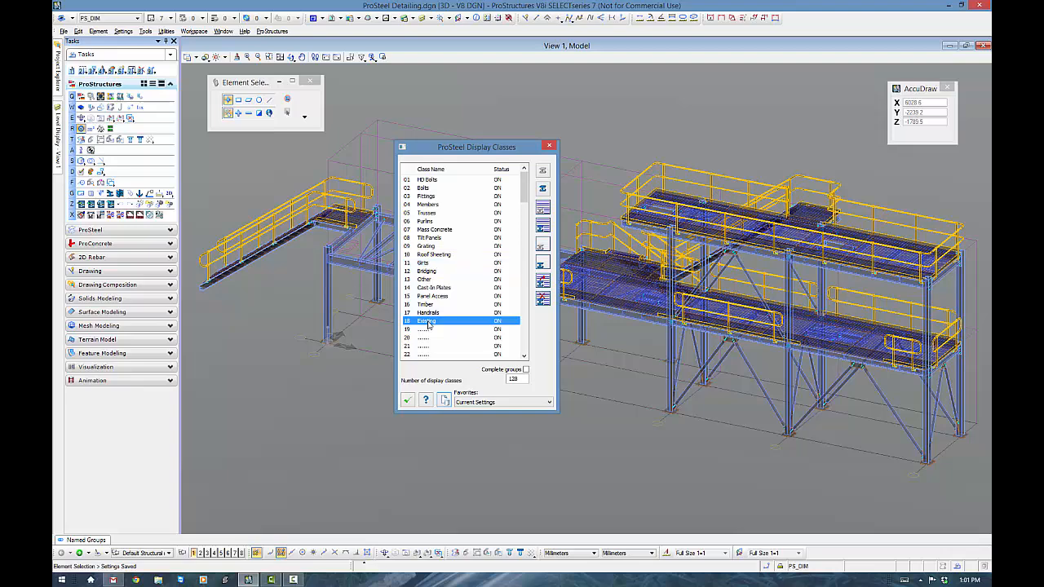
{"action": "left_click", "coordinate": [433, 281]}
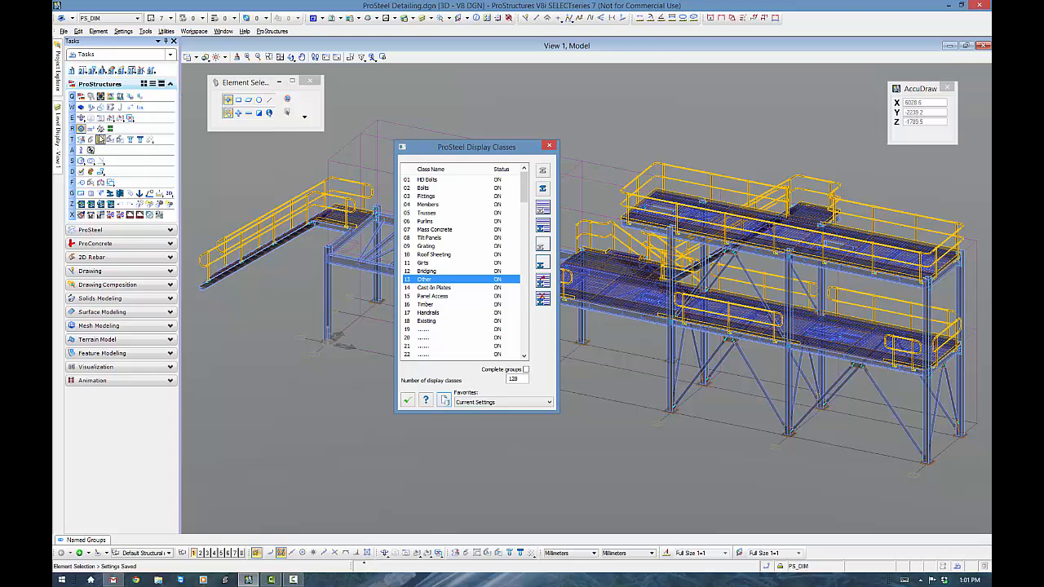
Step: Open the area classes beside the display classes and inspect their Standard Area template in the template manager
{"action": "left_click", "coordinate": [90, 129]}
{"action": "left_click_drag", "start_coordinate": [372, 118], "coordinate": [627, 149]}
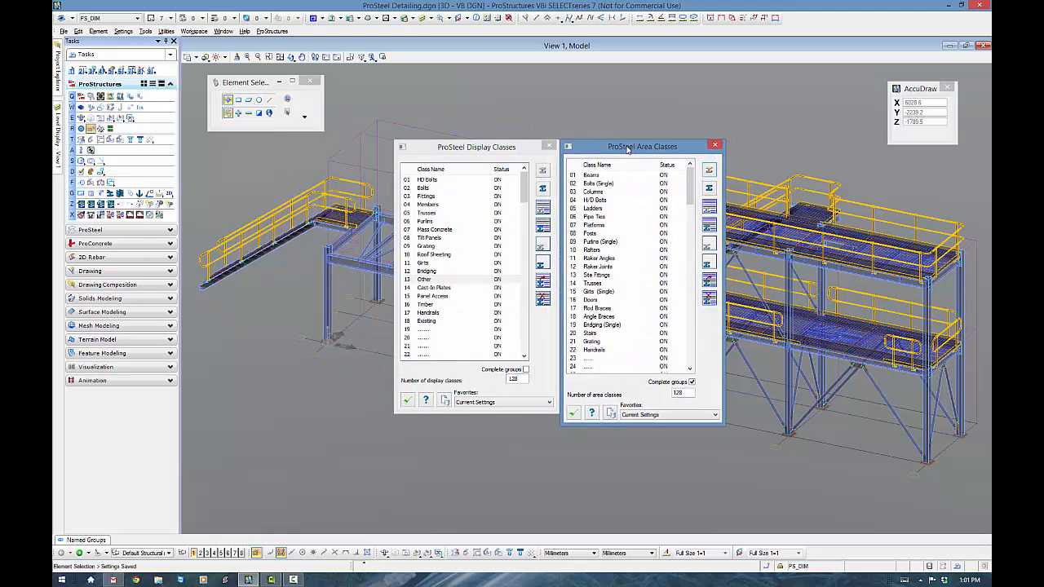
{"action": "left_click", "coordinate": [652, 414]}
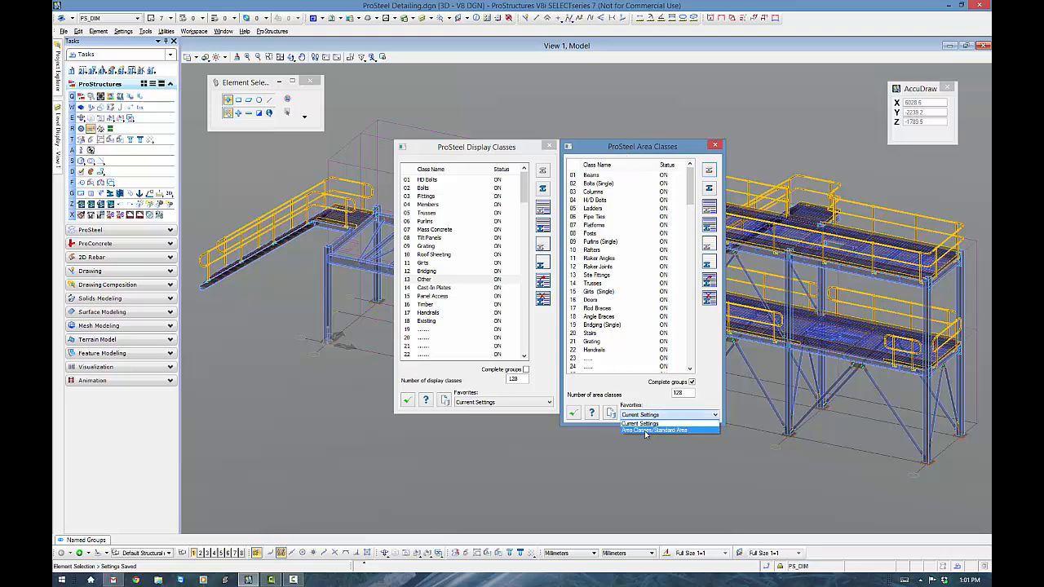
{"action": "left_click", "coordinate": [610, 414]}
{"action": "left_click", "coordinate": [609, 414]}
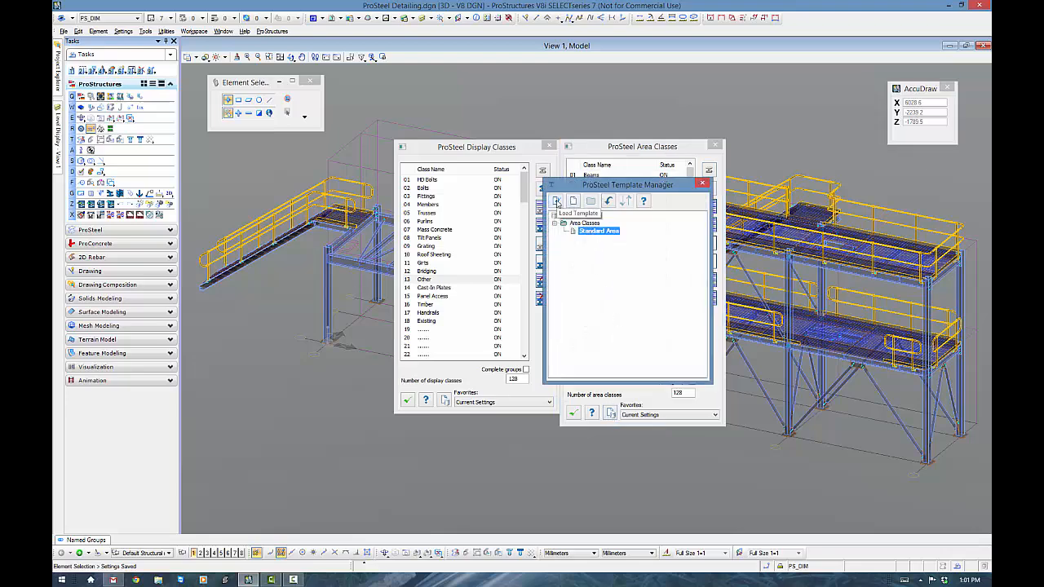
{"action": "left_click", "coordinate": [704, 185]}
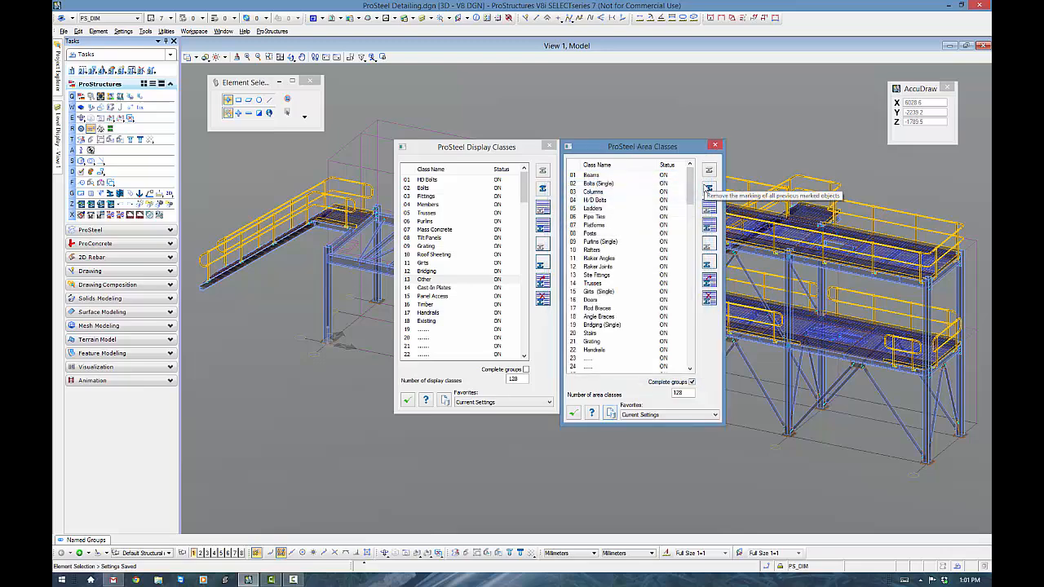
Step: Look through the area classes such as Beams, Columns, Rafters, Pipe Ties and Angle Braces, and close the area classes
{"action": "left_click", "coordinate": [596, 175]}
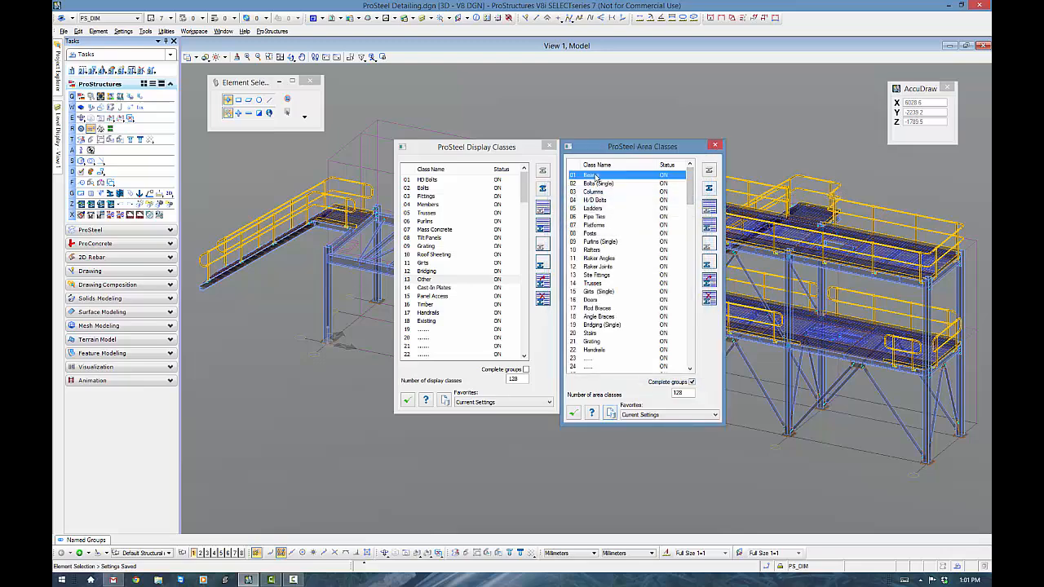
{"action": "left_click", "coordinate": [599, 192]}
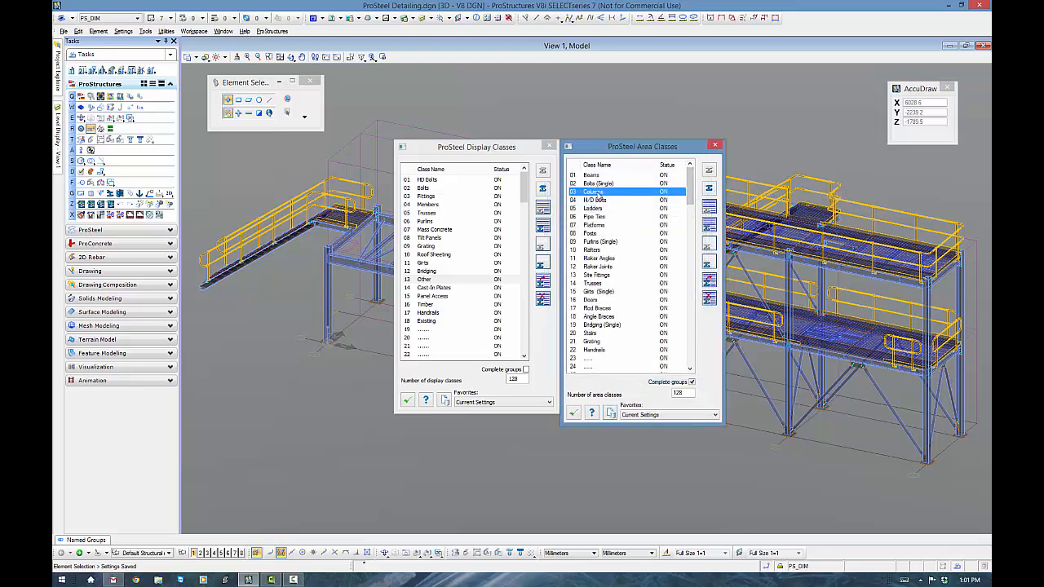
{"action": "left_click", "coordinate": [594, 250]}
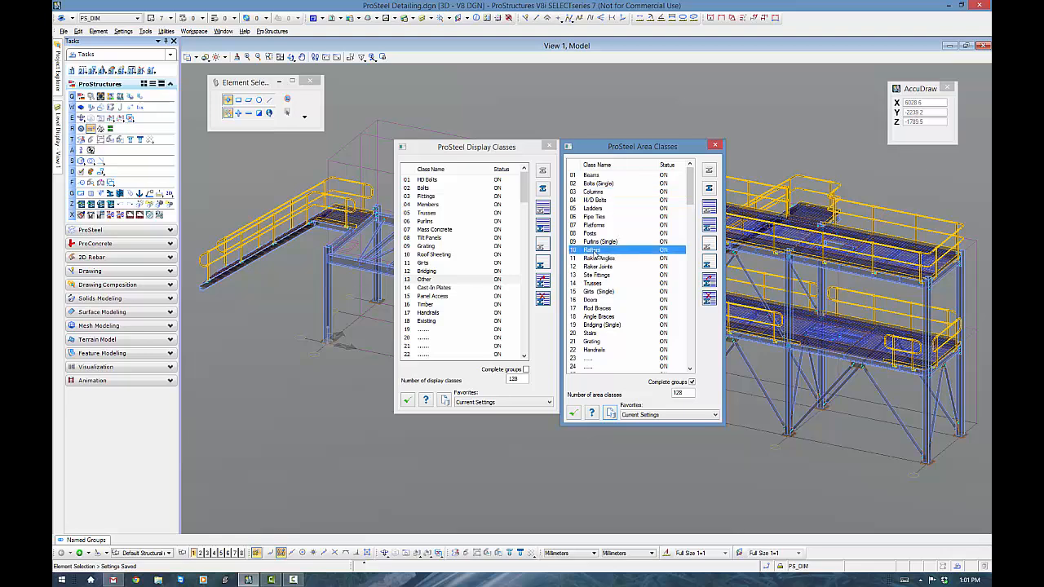
{"action": "left_click", "coordinate": [602, 217]}
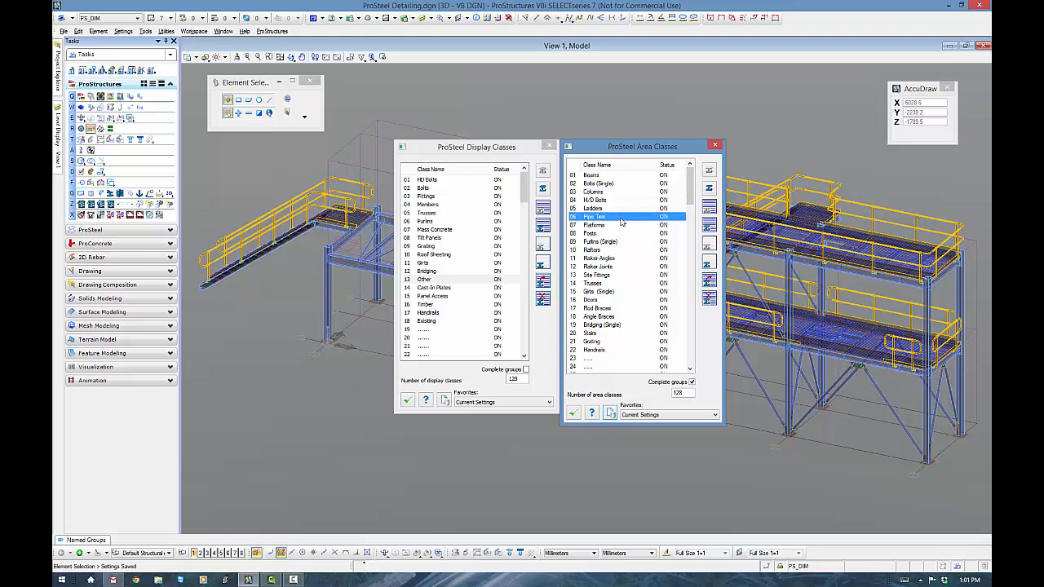
{"action": "left_click", "coordinate": [601, 308]}
{"action": "left_click", "coordinate": [591, 317]}
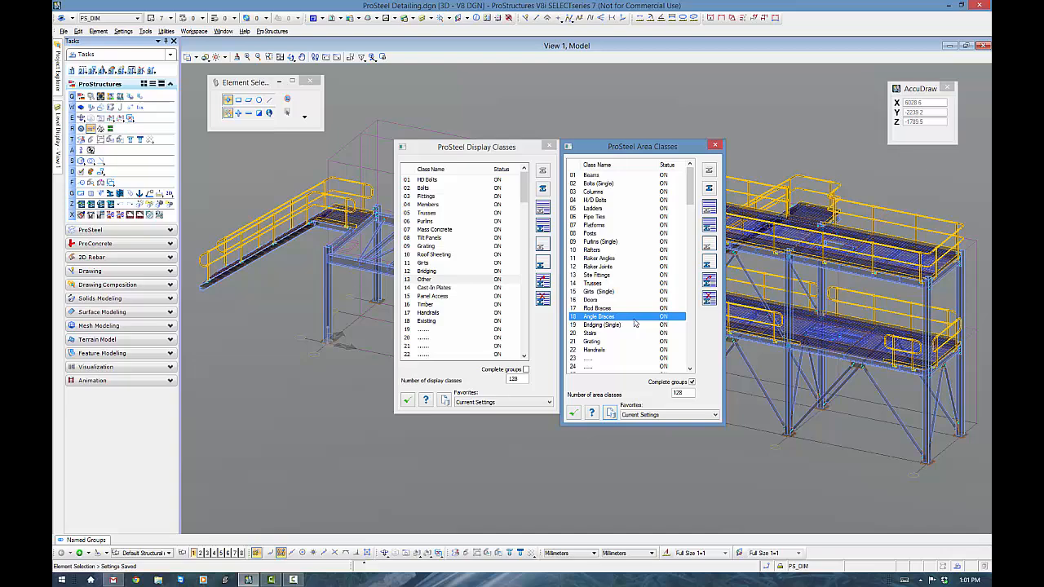
{"action": "left_click", "coordinate": [713, 144]}
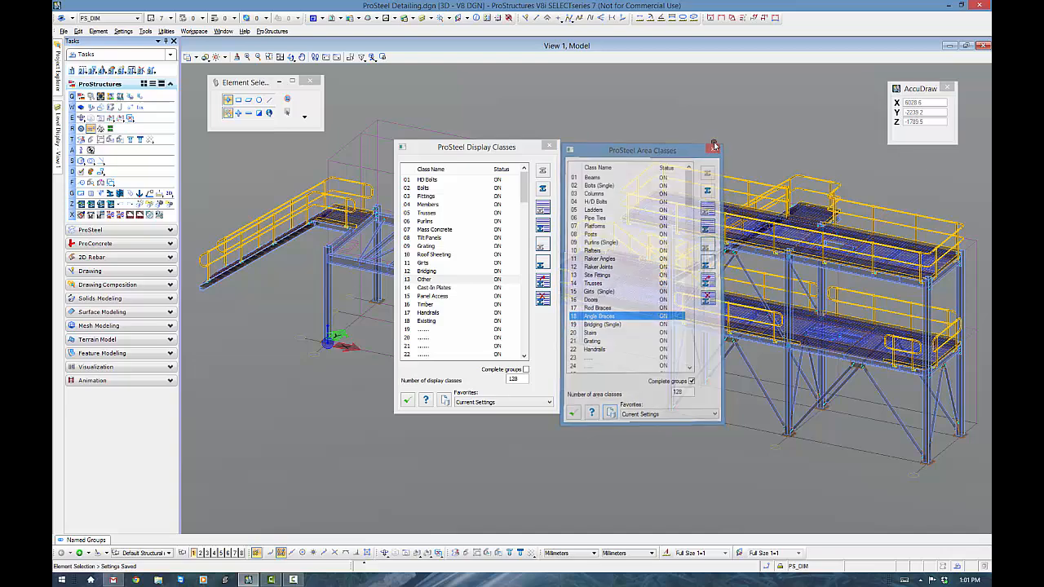
Step: Move the display classes dialog aside and switch the Handrails class off and back on
{"action": "left_click_drag", "start_coordinate": [503, 147], "coordinate": [622, 122]}
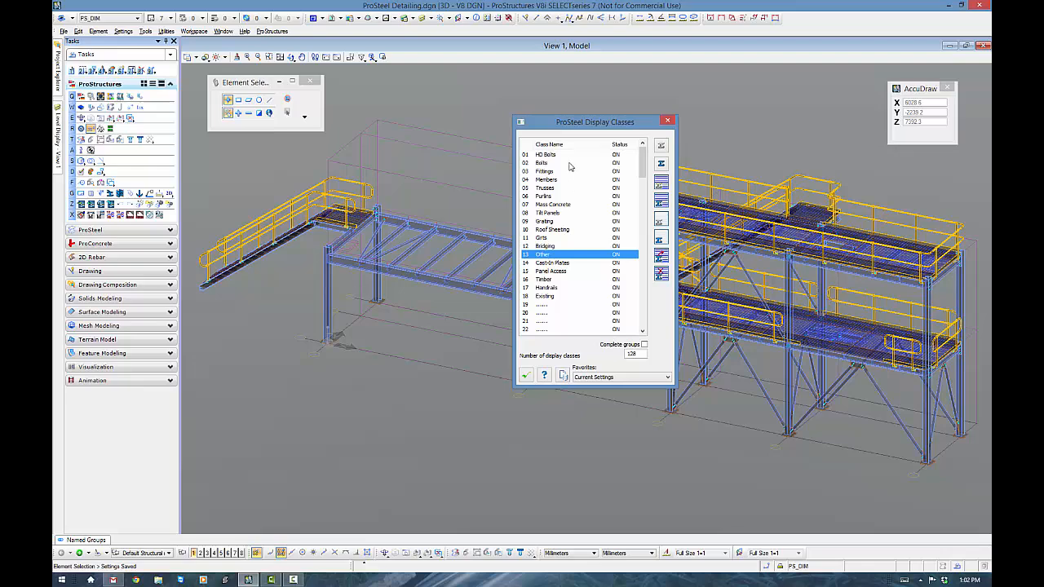
{"action": "left_click_drag", "start_coordinate": [577, 123], "coordinate": [523, 137]}
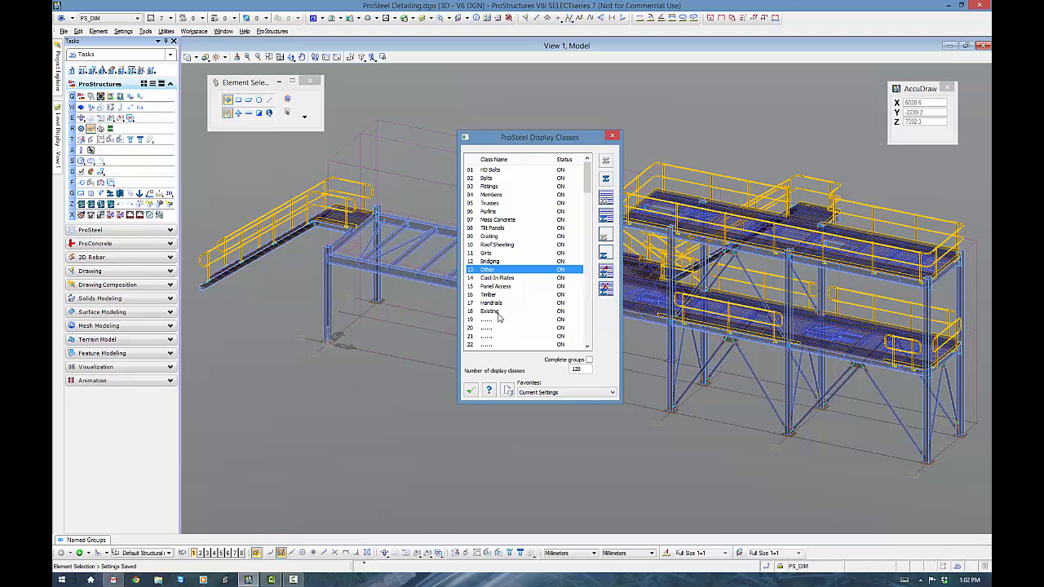
{"action": "left_click", "coordinate": [496, 304]}
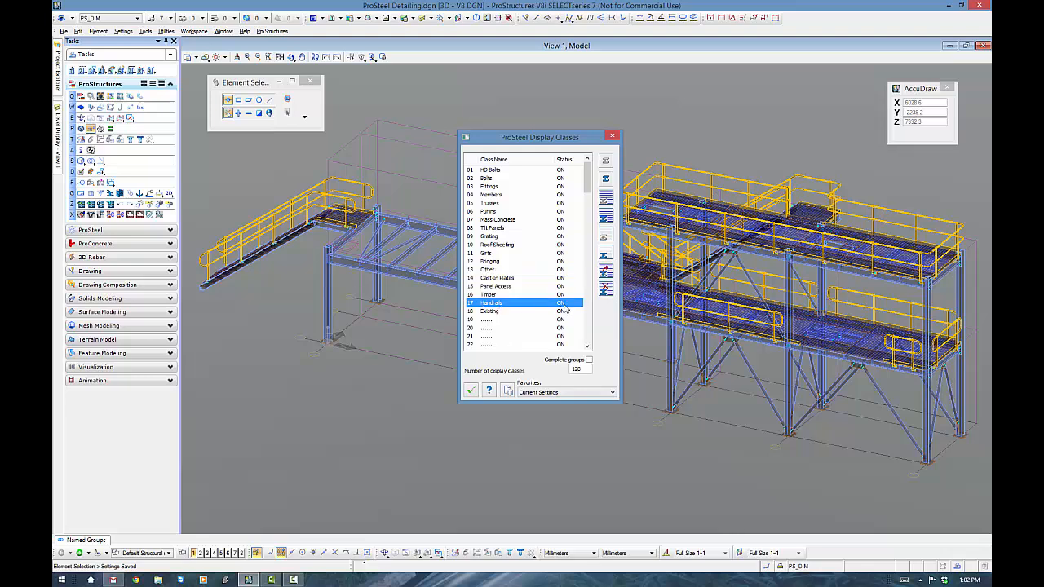
{"action": "left_click", "coordinate": [561, 303]}
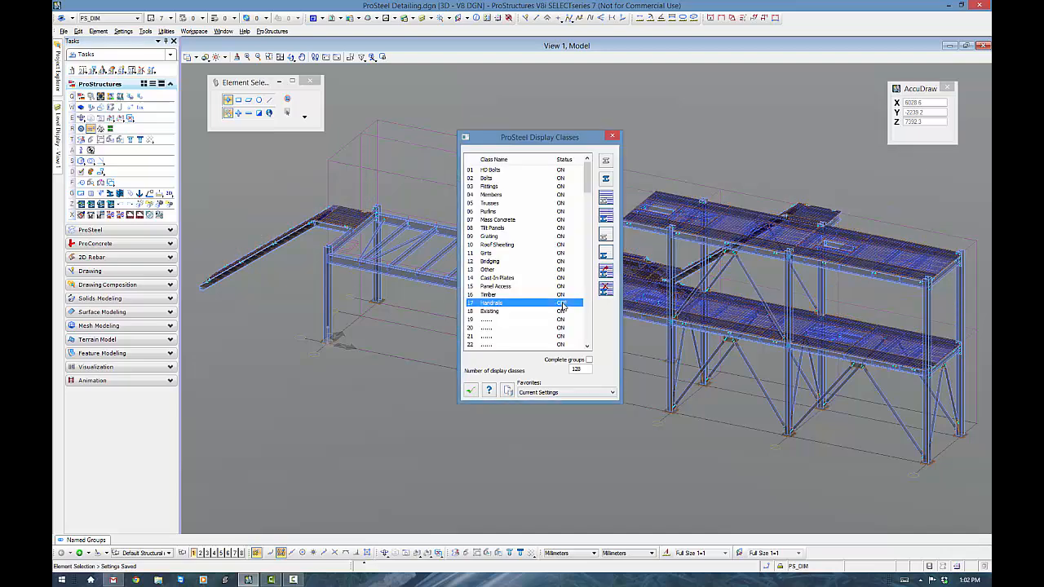
{"action": "left_click", "coordinate": [562, 304]}
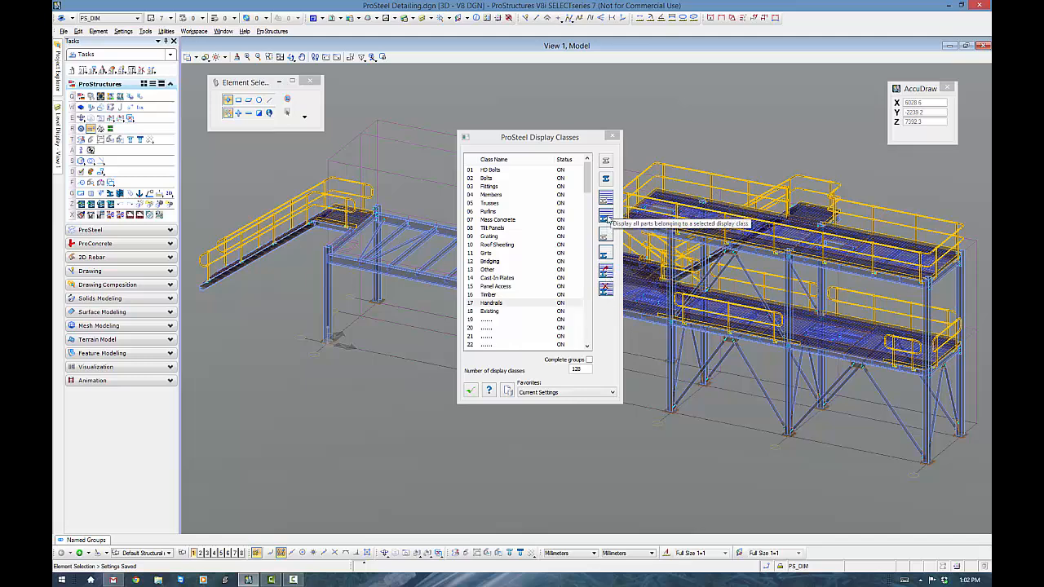
Step: Switch off all named display classes from HD Bolts to Existing except Fittings, and close the display classes
{"action": "left_click", "coordinate": [492, 311]}
{"action": "left_click", "coordinate": [493, 169], "text": "shift"}
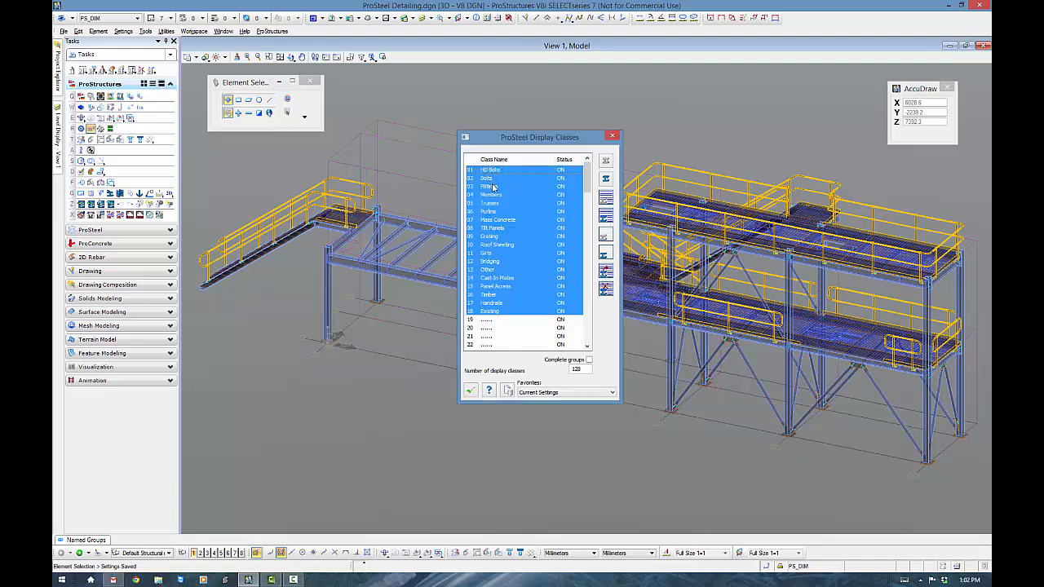
{"action": "left_click", "coordinate": [492, 187], "text": "ctrl"}
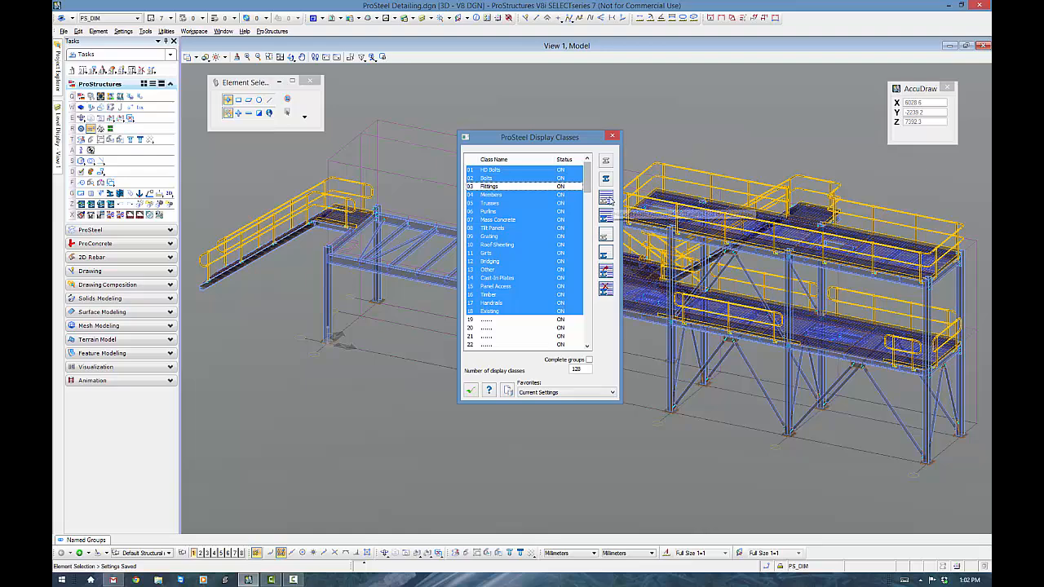
{"action": "left_click", "coordinate": [607, 198]}
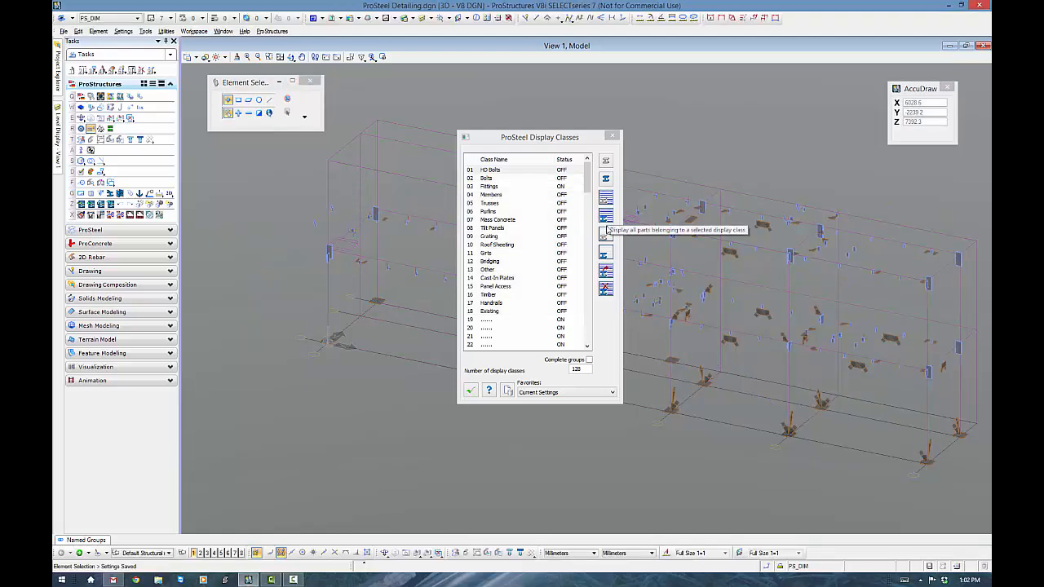
{"action": "left_click", "coordinate": [470, 391]}
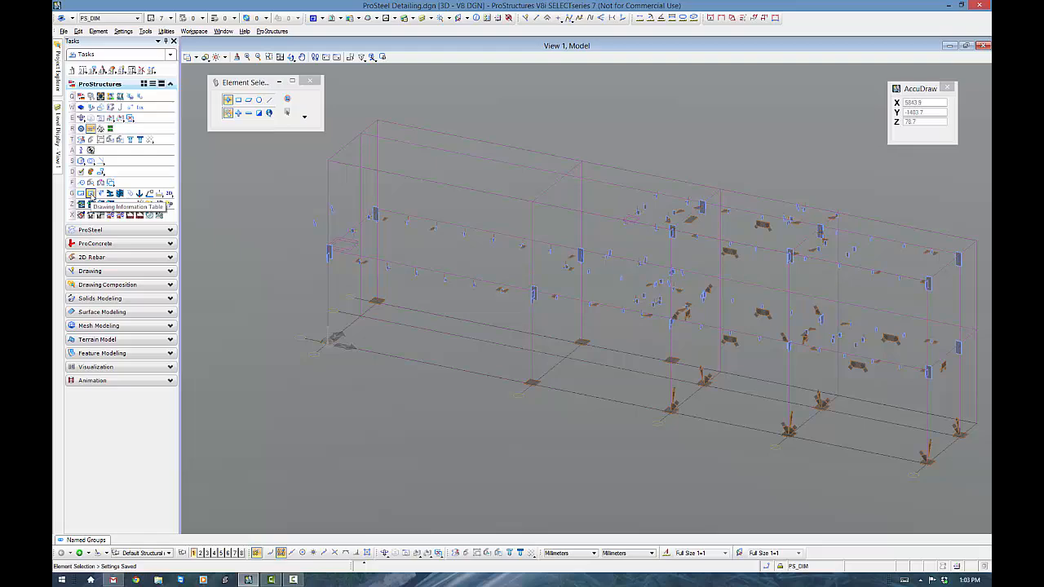
Step: Open the drawing information table and list its saved favorites
{"action": "left_click", "coordinate": [91, 193]}
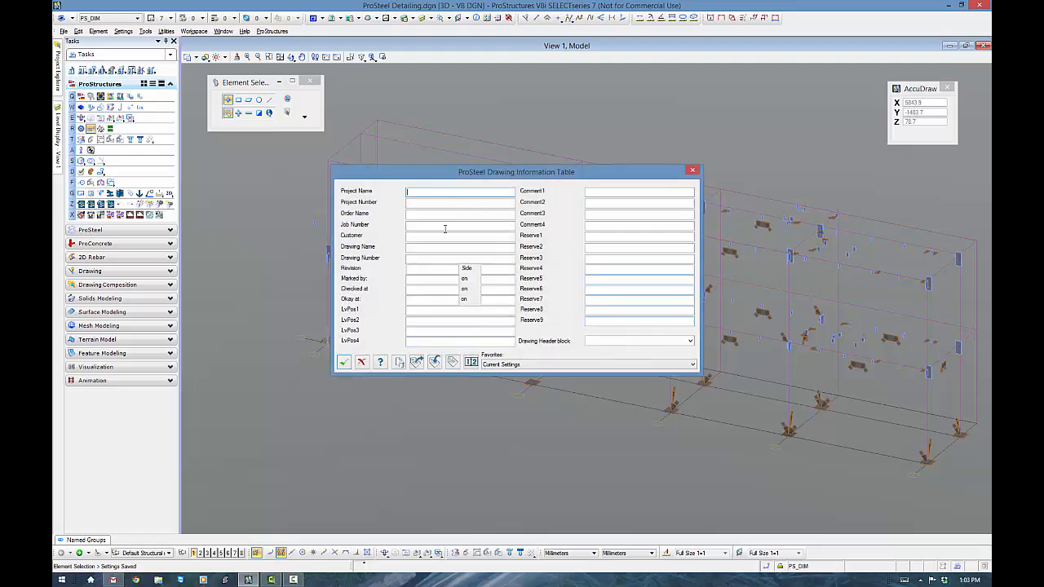
{"action": "left_click_drag", "start_coordinate": [511, 173], "coordinate": [565, 180]}
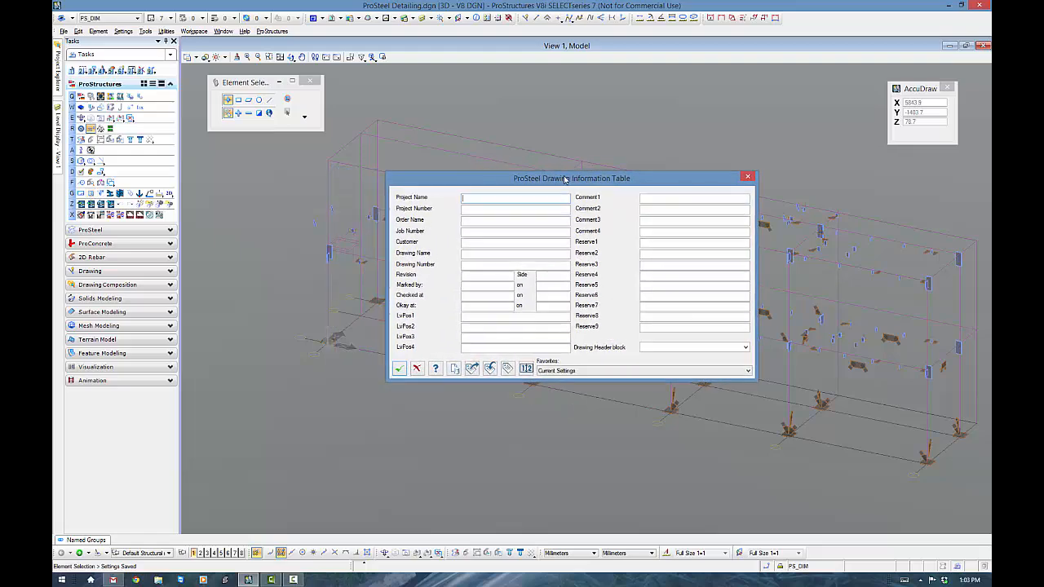
{"action": "left_click", "coordinate": [592, 371]}
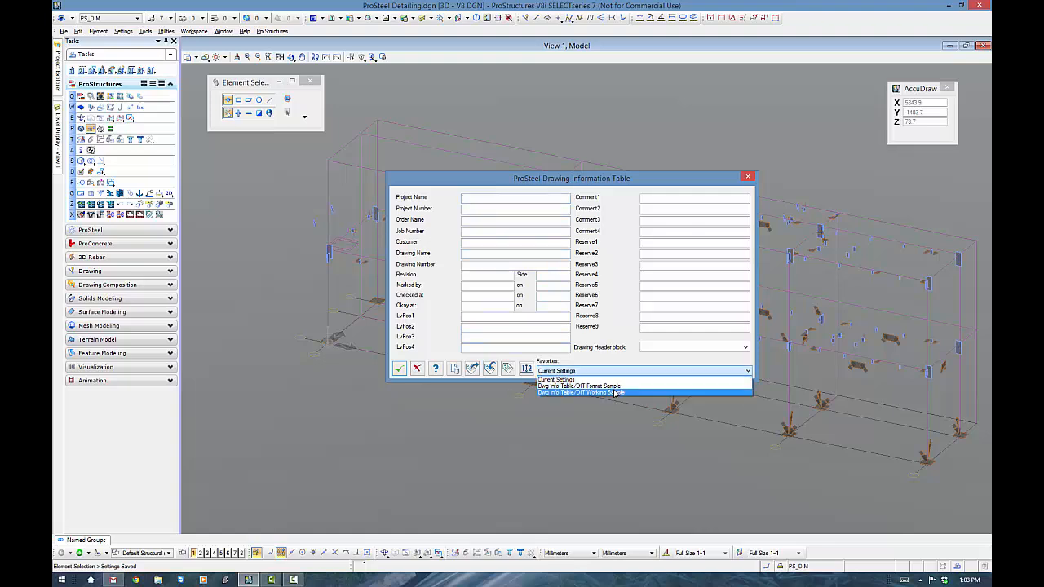
Step: Load the DIT Format Sample template and inspect its drawing name and reserve fields marked (Express)
{"action": "left_click", "coordinate": [471, 369]}
{"action": "left_click", "coordinate": [472, 370]}
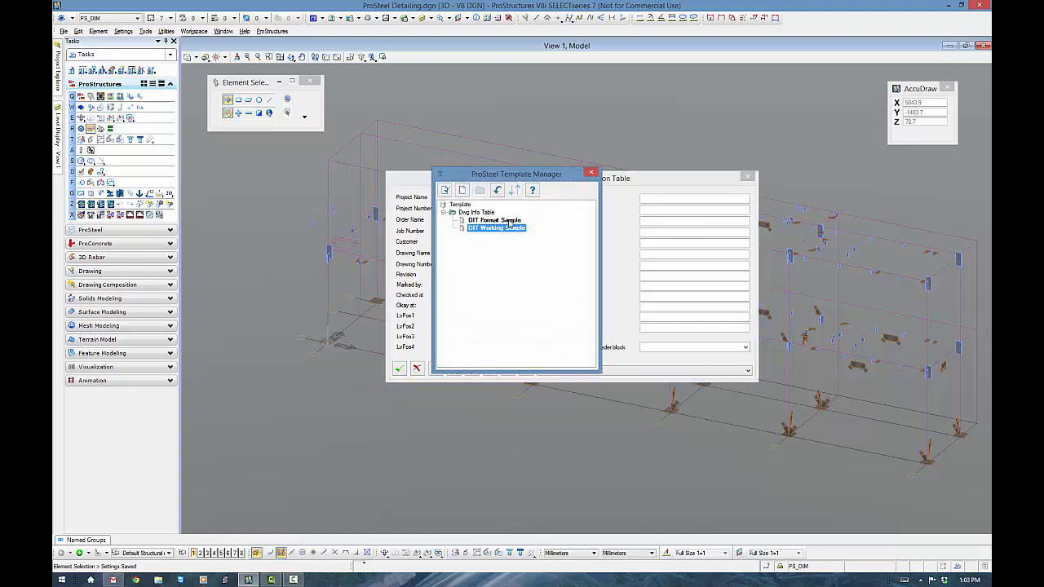
{"action": "double_click", "coordinate": [509, 222]}
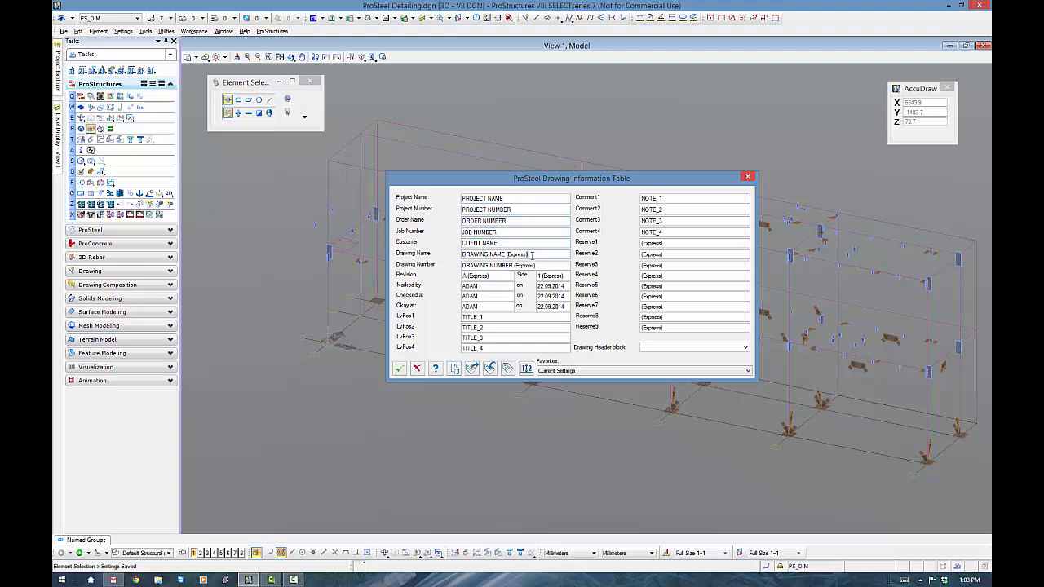
{"action": "left_click_drag", "start_coordinate": [530, 254], "coordinate": [505, 255]}
{"action": "mouse_move", "coordinate": [678, 247]}
{"action": "left_mouse_down"}
{"action": "mouse_move", "coordinate": [630, 245]}
{"action": "mouse_move", "coordinate": [668, 254]}
{"action": "mouse_move", "coordinate": [639, 257]}
{"action": "left_mouse_up"}
Step: Load the DIT Working Sample template into the drawing information table
{"action": "left_click", "coordinate": [455, 369]}
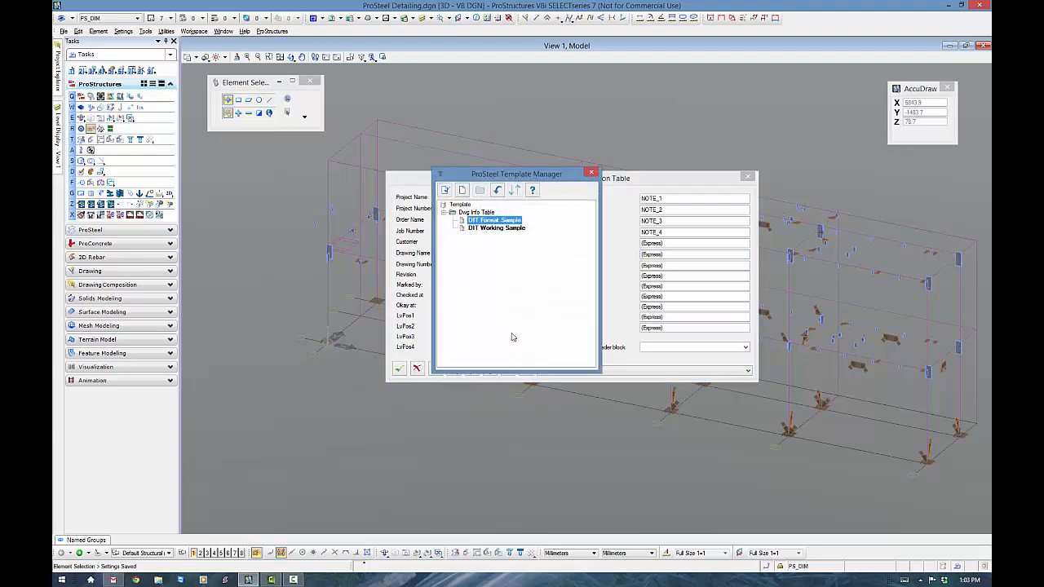
{"action": "left_click", "coordinate": [493, 229]}
{"action": "double_click", "coordinate": [495, 229]}
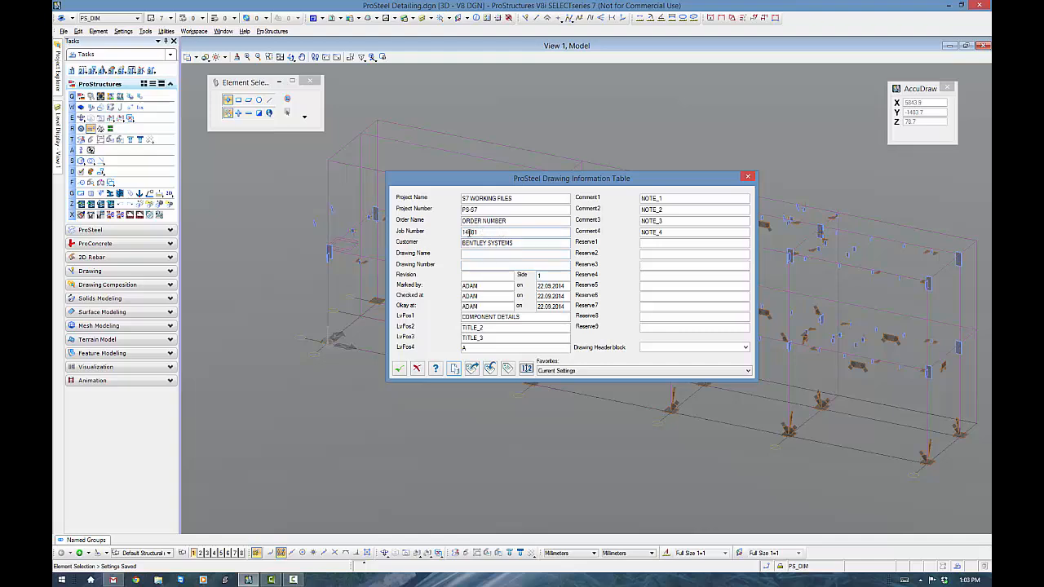
Step: Replace the second digit of the job number with 5 and accept the drawing information
{"action": "left_click_drag", "start_coordinate": [465, 233], "coordinate": [468, 234]}
{"action": "type", "text": "5"}
{"action": "left_click", "coordinate": [483, 232]}
{"action": "left_click", "coordinate": [398, 369]}
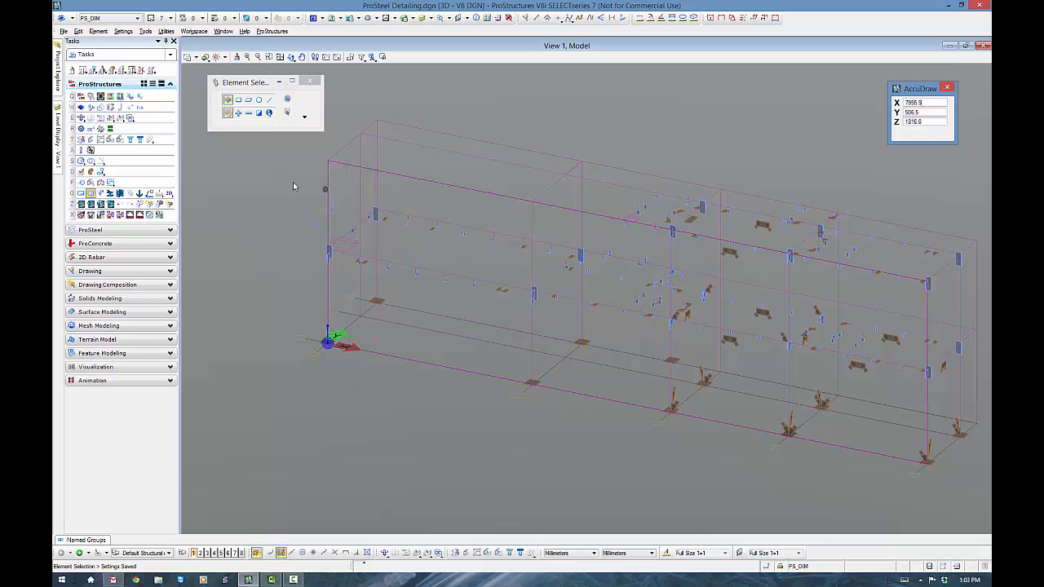
Step: Start the DetailCenter for the model in DetailCenter Standard mode
{"action": "left_click", "coordinate": [170, 194]}
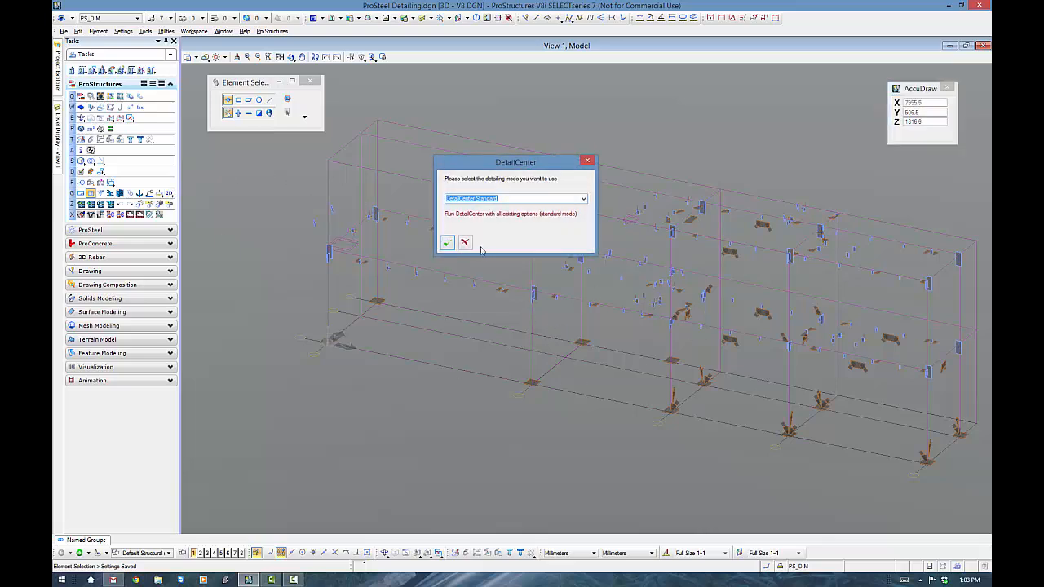
{"action": "left_click", "coordinate": [584, 199]}
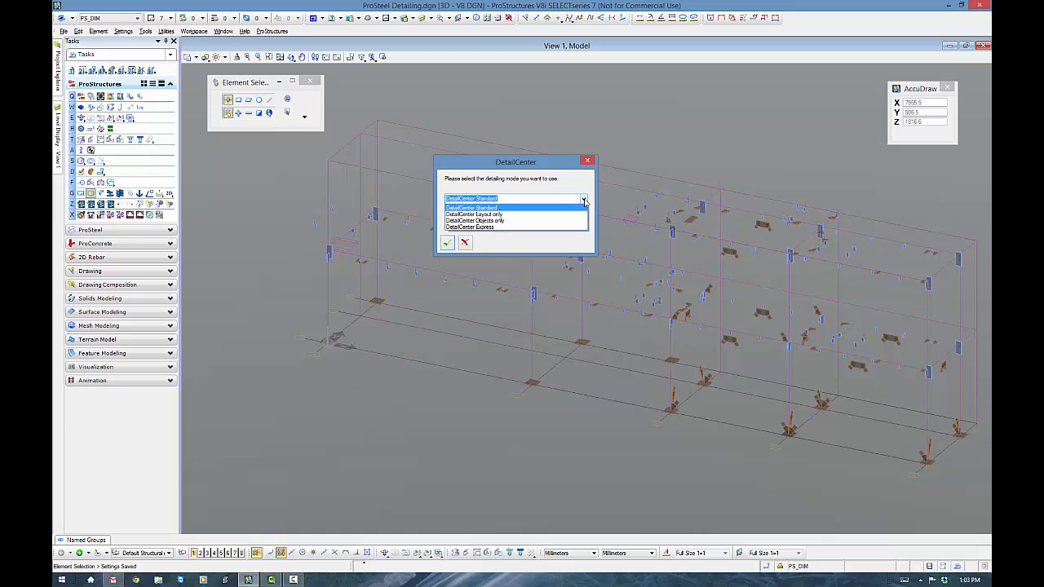
{"action": "left_click", "coordinate": [500, 213]}
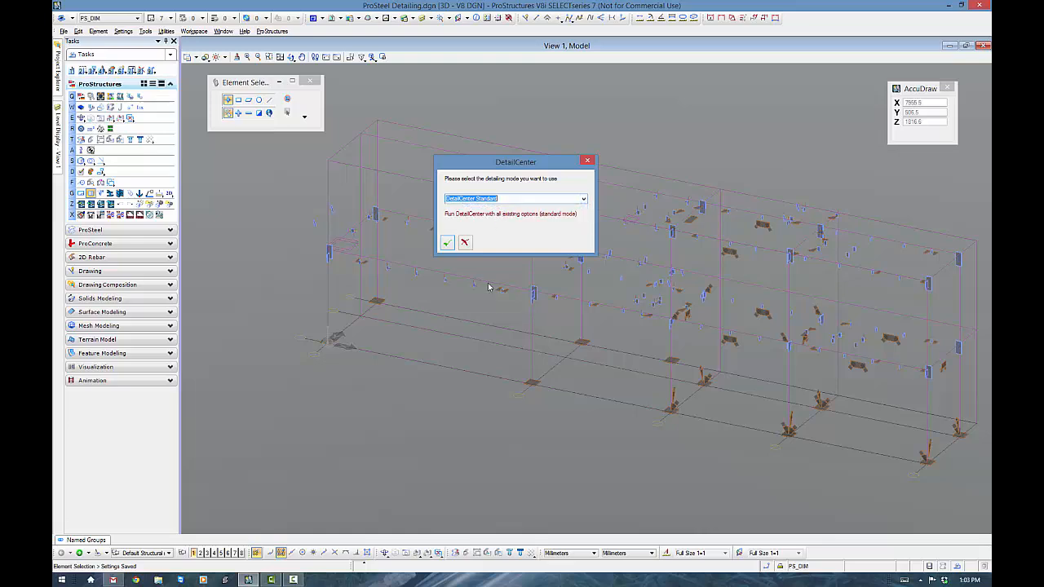
{"action": "left_click", "coordinate": [448, 242]}
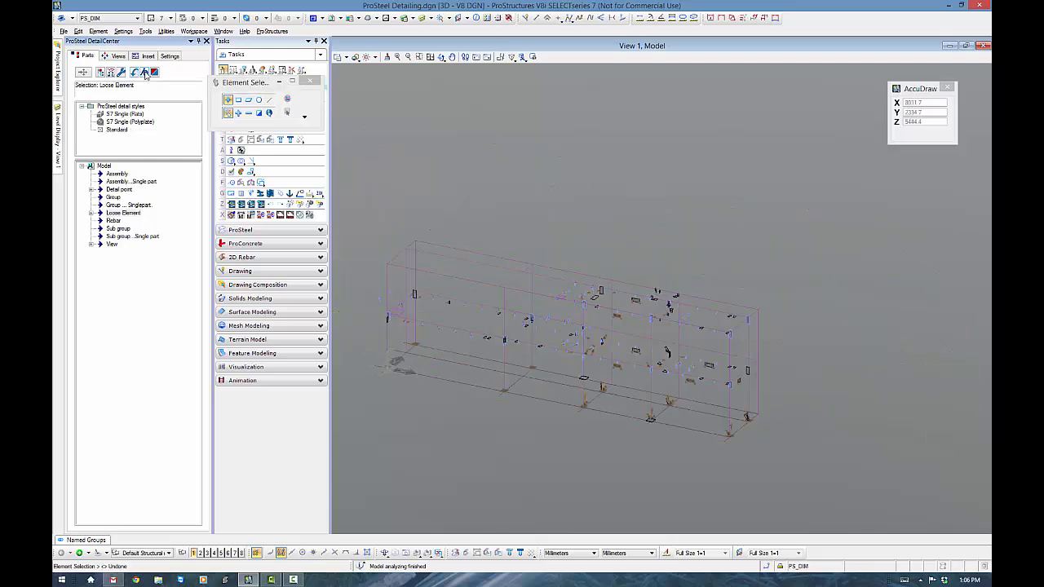
Step: Open DetailCenter Express and load the Single Part (Fittings) template from the Part per Page (Scale 1:10) templates
{"action": "left_click", "coordinate": [144, 72]}
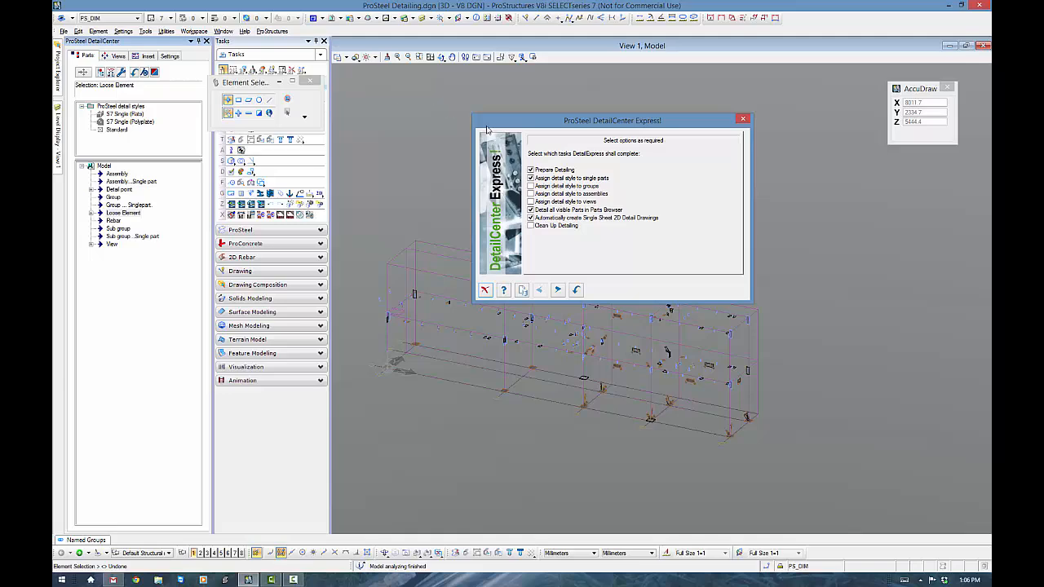
{"action": "left_click_drag", "start_coordinate": [562, 122], "coordinate": [537, 146]}
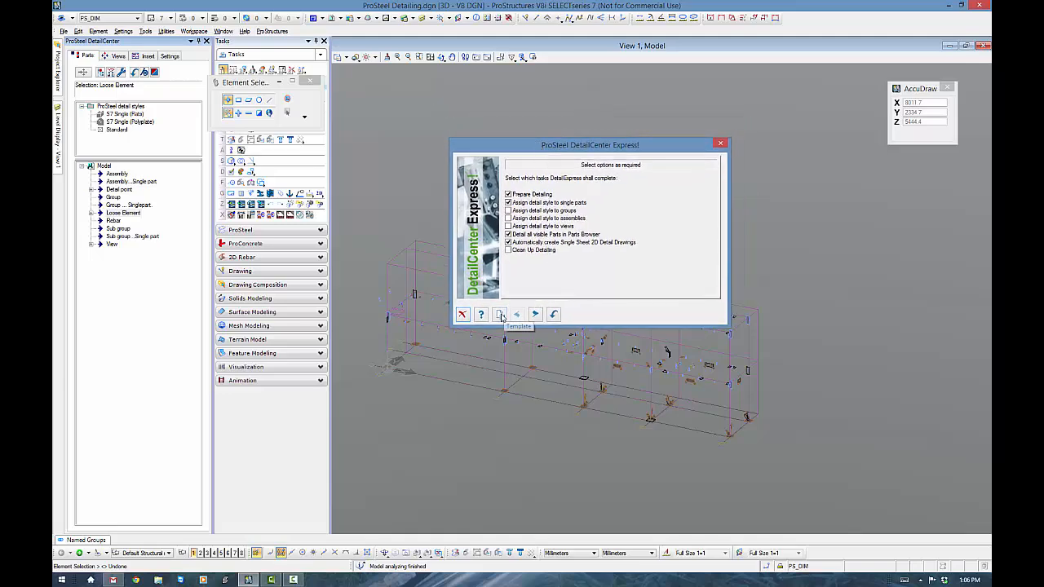
{"action": "left_click", "coordinate": [499, 315]}
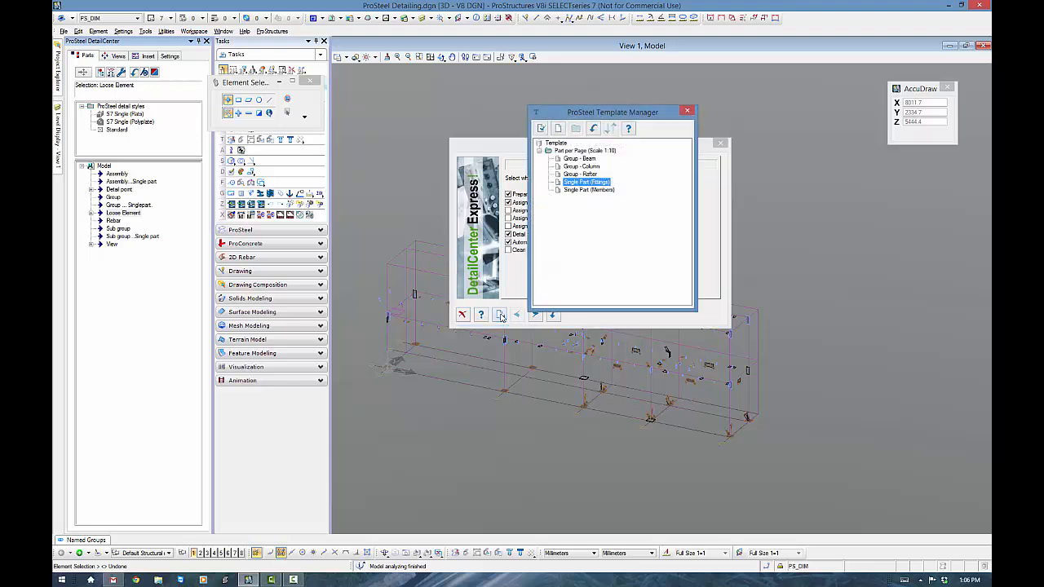
{"action": "left_click", "coordinate": [580, 160]}
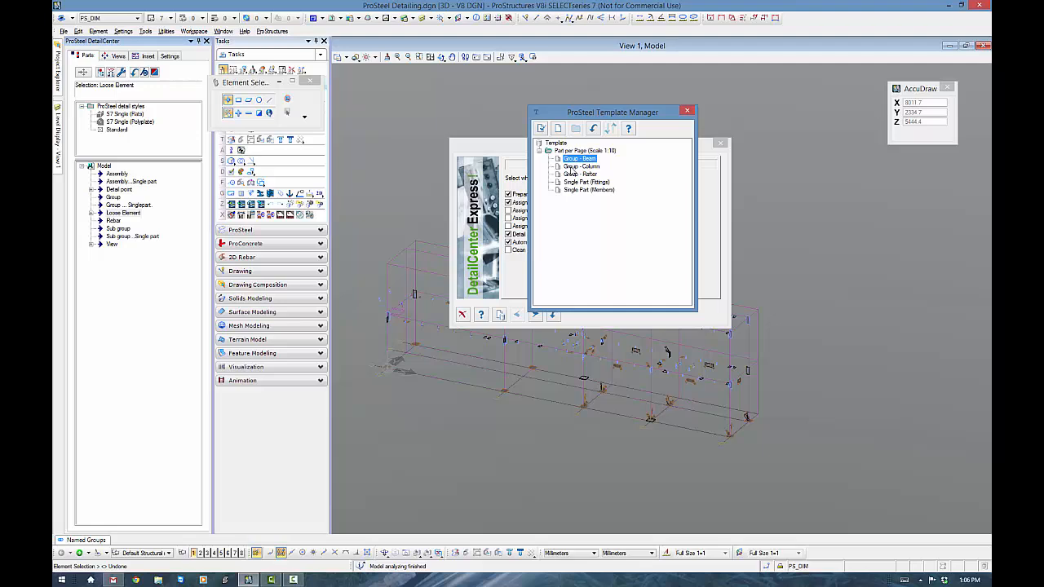
{"action": "left_click", "coordinate": [570, 174]}
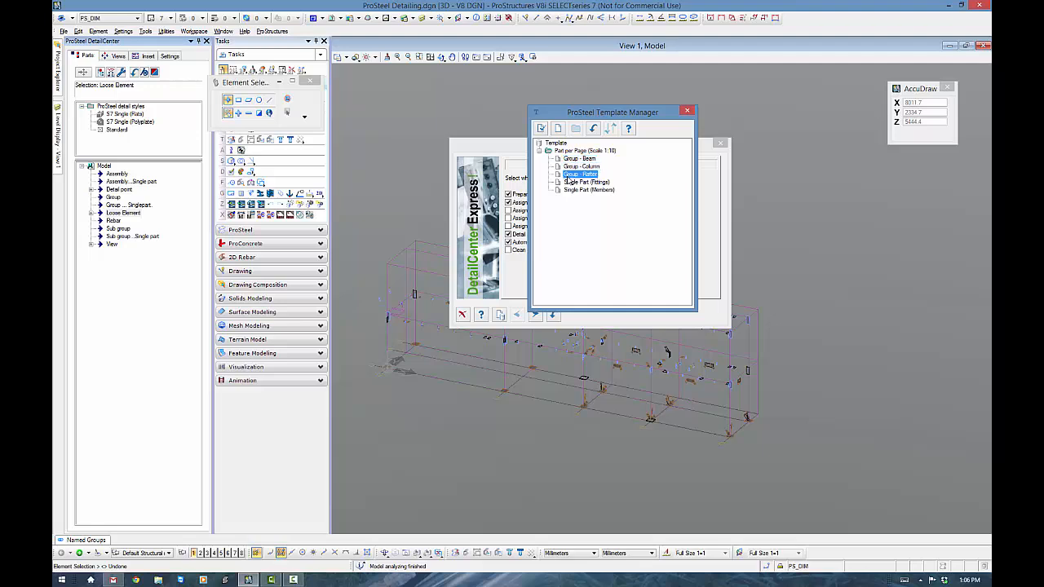
{"action": "left_click", "coordinate": [572, 182]}
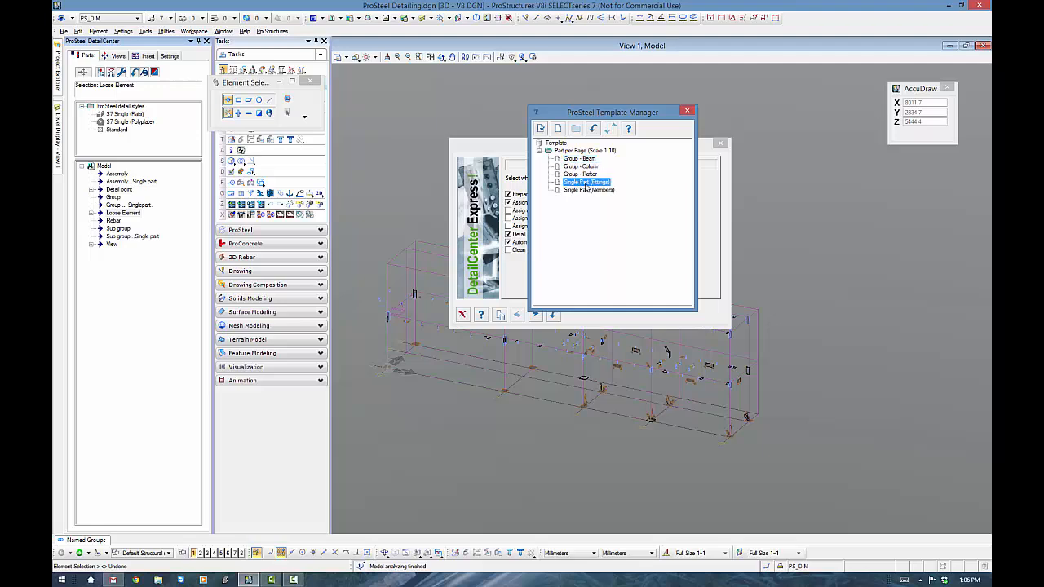
{"action": "left_click", "coordinate": [576, 190]}
{"action": "double_click", "coordinate": [576, 188]}
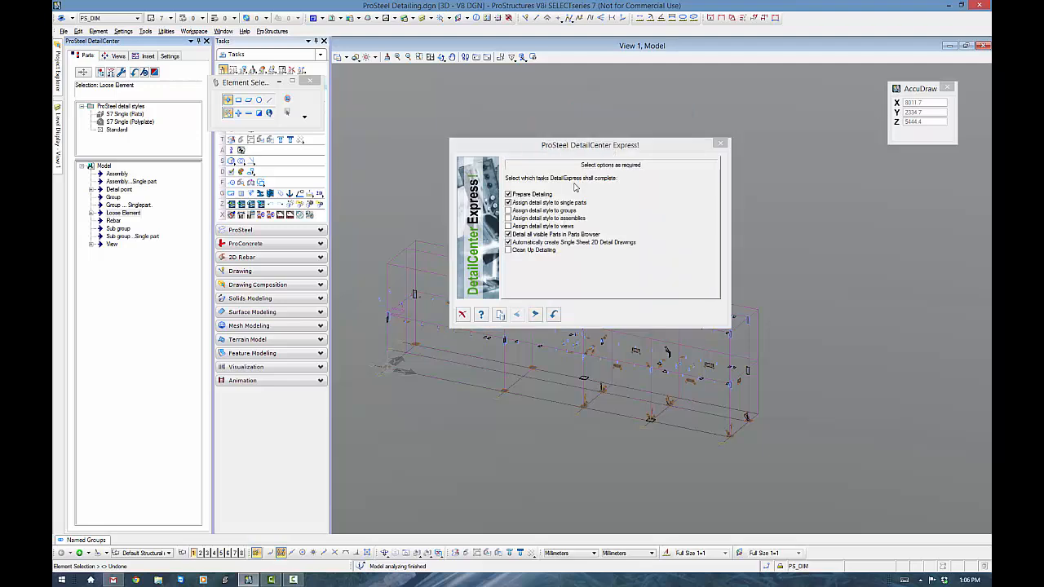
Step: Review the DetailCenter Express settings pages from Prepare Detailing through to Single Sheet Output
{"action": "left_click", "coordinate": [535, 315]}
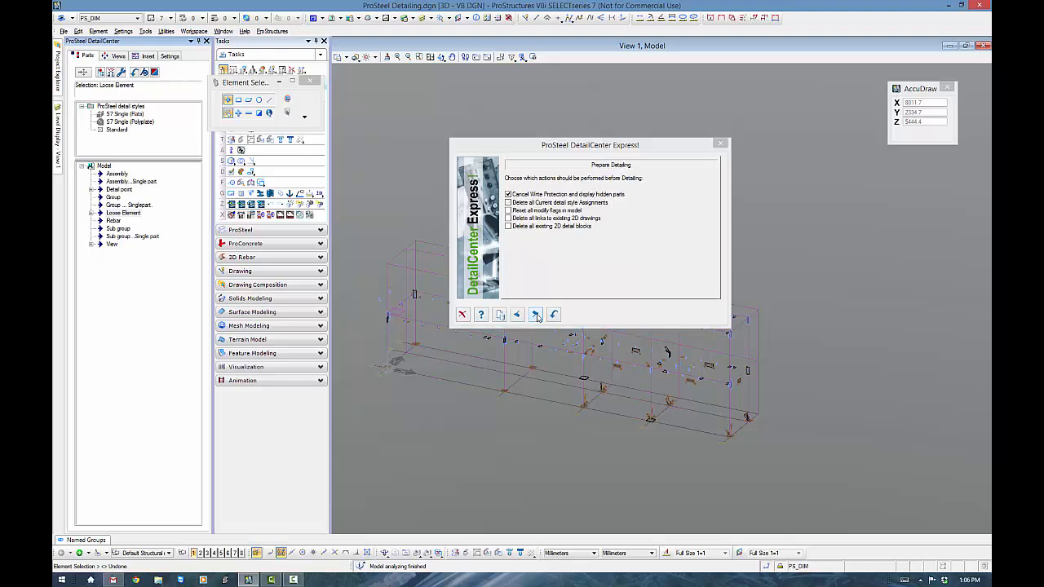
{"action": "left_click", "coordinate": [535, 315]}
{"action": "left_click", "coordinate": [535, 315]}
{"action": "left_click", "coordinate": [535, 315]}
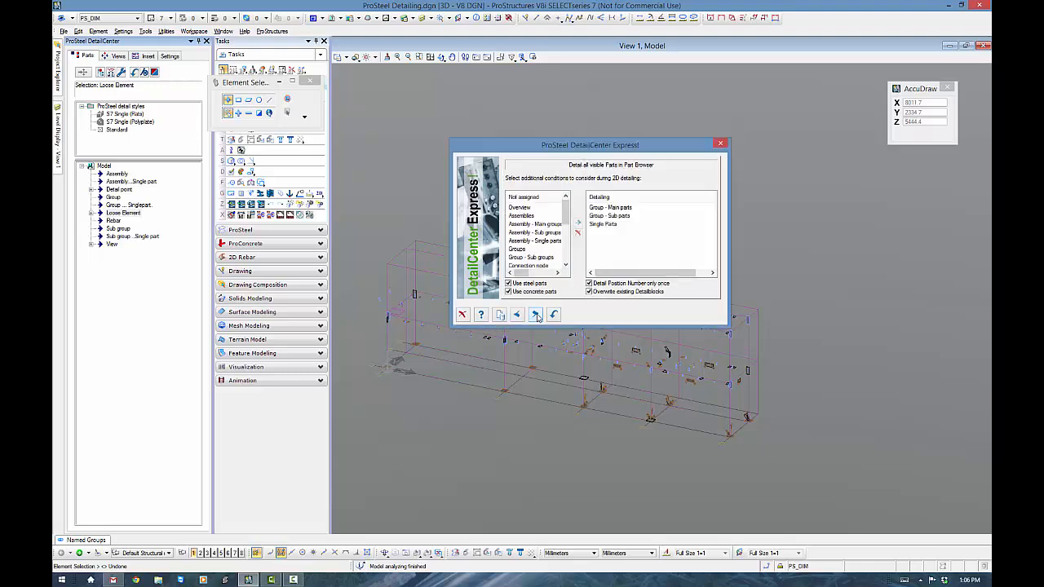
{"action": "left_click", "coordinate": [535, 315]}
{"action": "left_click", "coordinate": [535, 315]}
{"action": "left_click", "coordinate": [536, 314]}
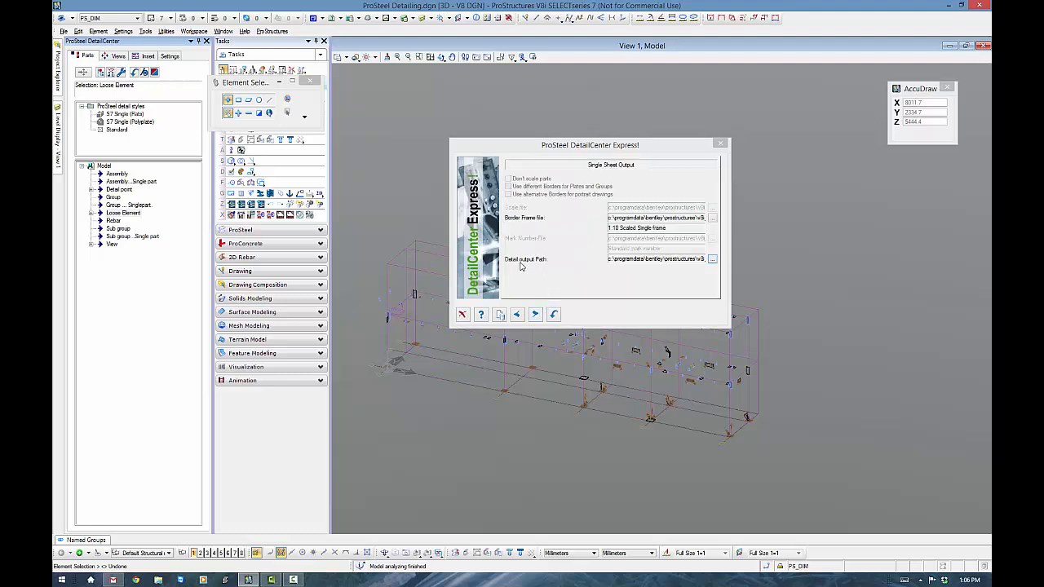
Step: Check where the Detail folder used as the single sheet output path is located, leaving the path as it is
{"action": "left_click", "coordinate": [714, 260]}
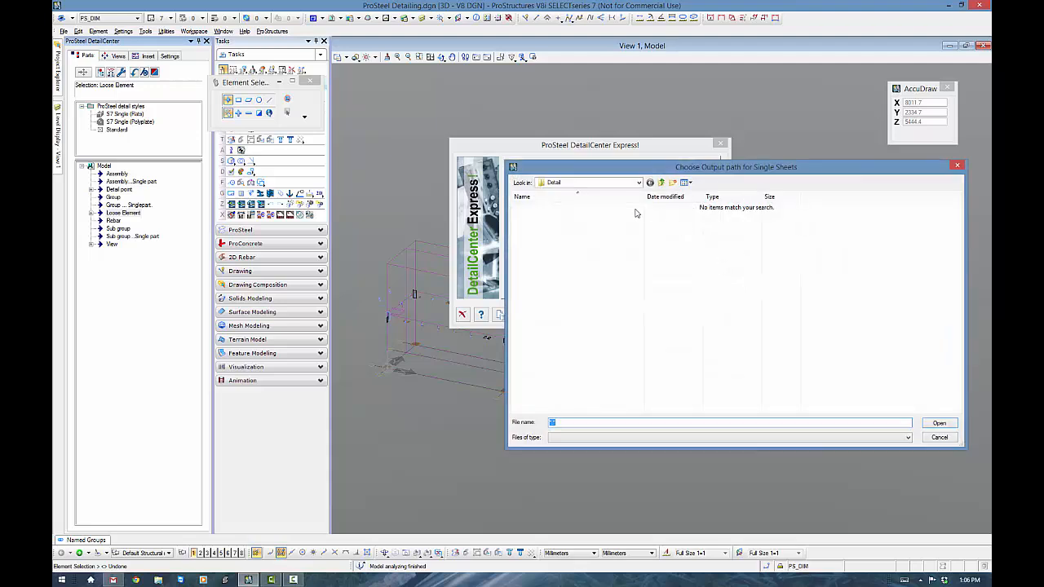
{"action": "left_click", "coordinate": [577, 183]}
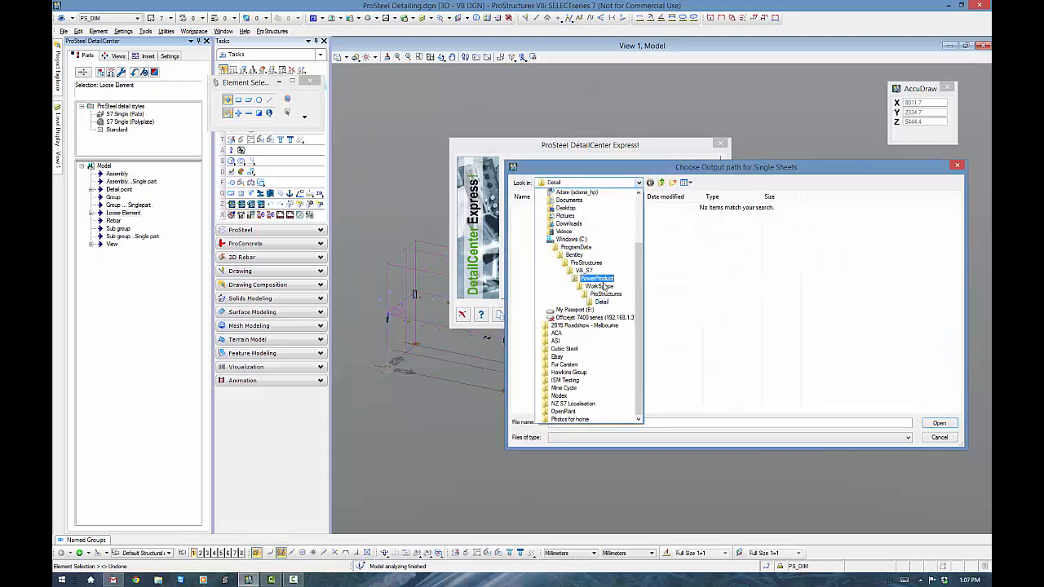
{"action": "left_click", "coordinate": [602, 303]}
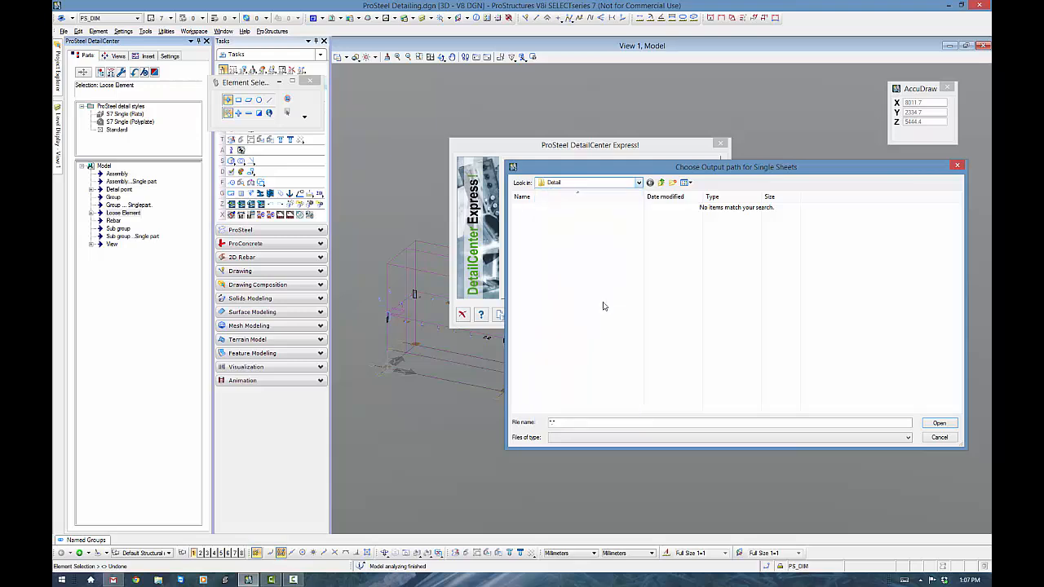
{"action": "left_click", "coordinate": [940, 438]}
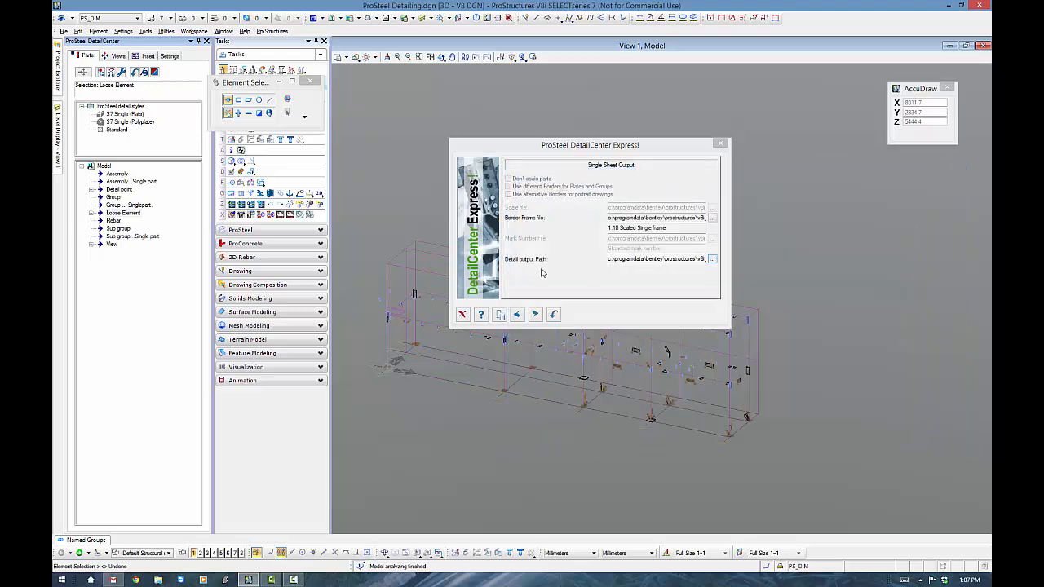
Step: Reload the Single Part (Fittings) template and run the DetailCenter Express detailing
{"action": "left_click", "coordinate": [500, 315]}
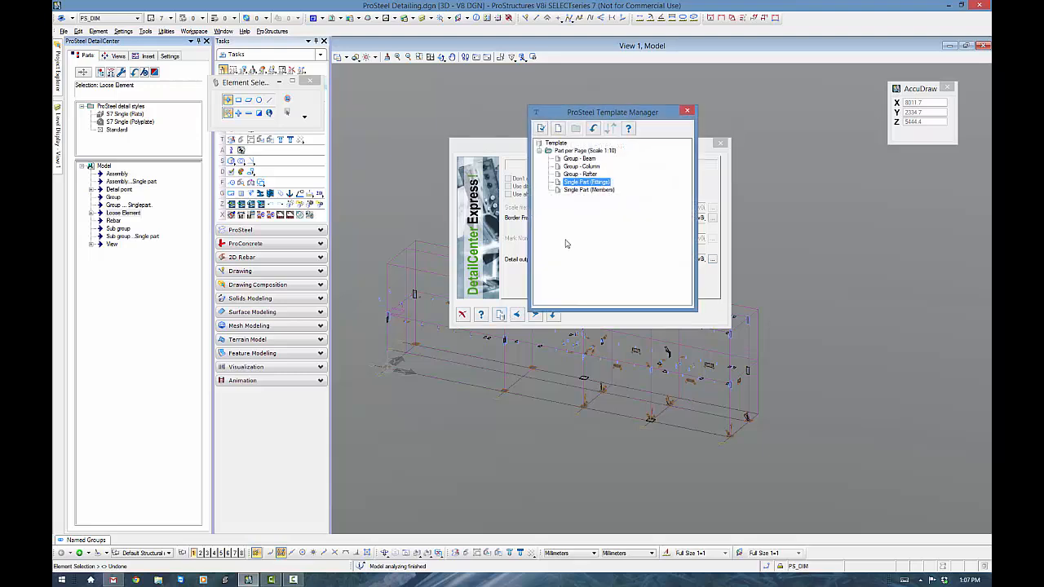
{"action": "double_click", "coordinate": [586, 185]}
{"action": "left_click", "coordinate": [554, 315]}
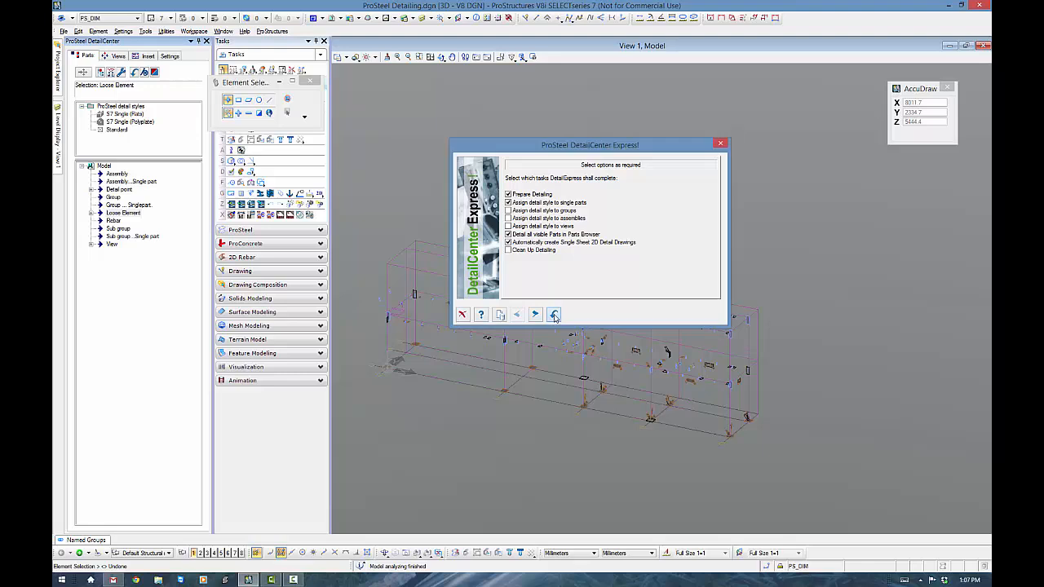
{"action": "left_click", "coordinate": [554, 315]}
{"action": "left_click", "coordinate": [529, 338]}
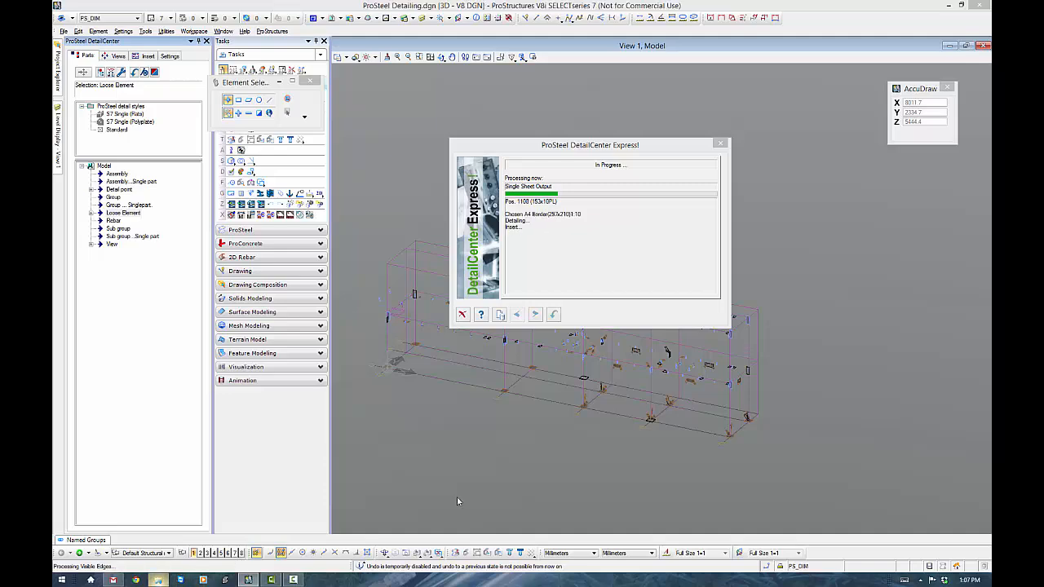
Step: Switch to File Explorer and open C:\ProgramData\Bentley\ProStructures\V8i_S7\PowerProduct\WorkSpace\ProStructures\Detail
{"action": "left_click", "coordinate": [158, 580]}
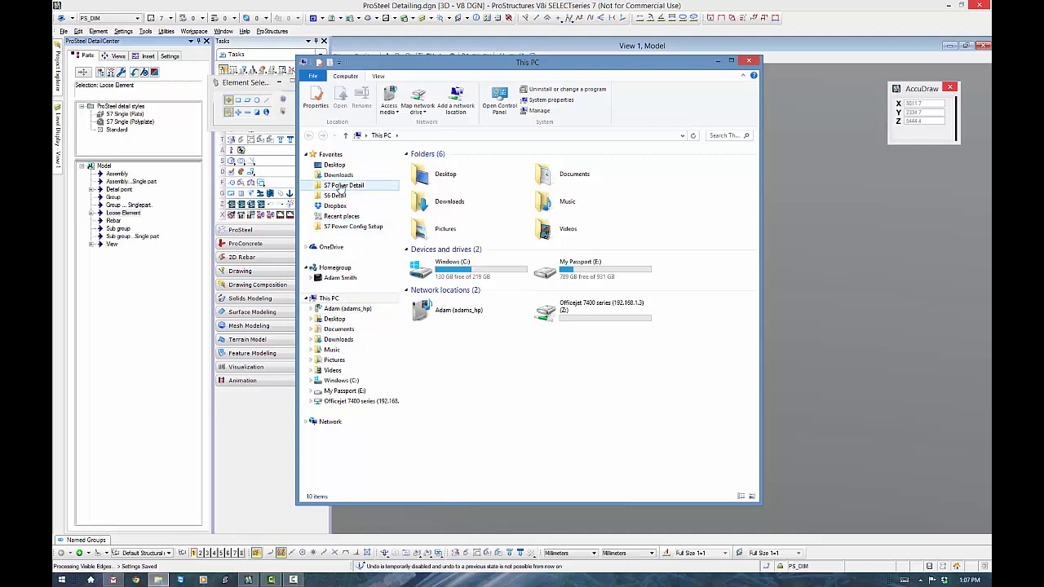
{"action": "left_click", "coordinate": [341, 380]}
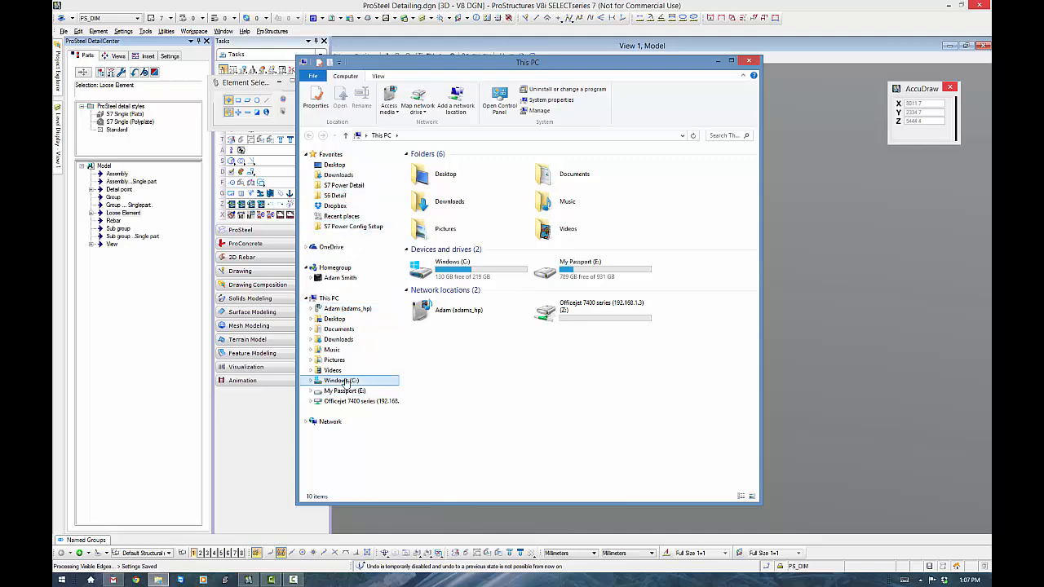
{"action": "double_click", "coordinate": [437, 238]}
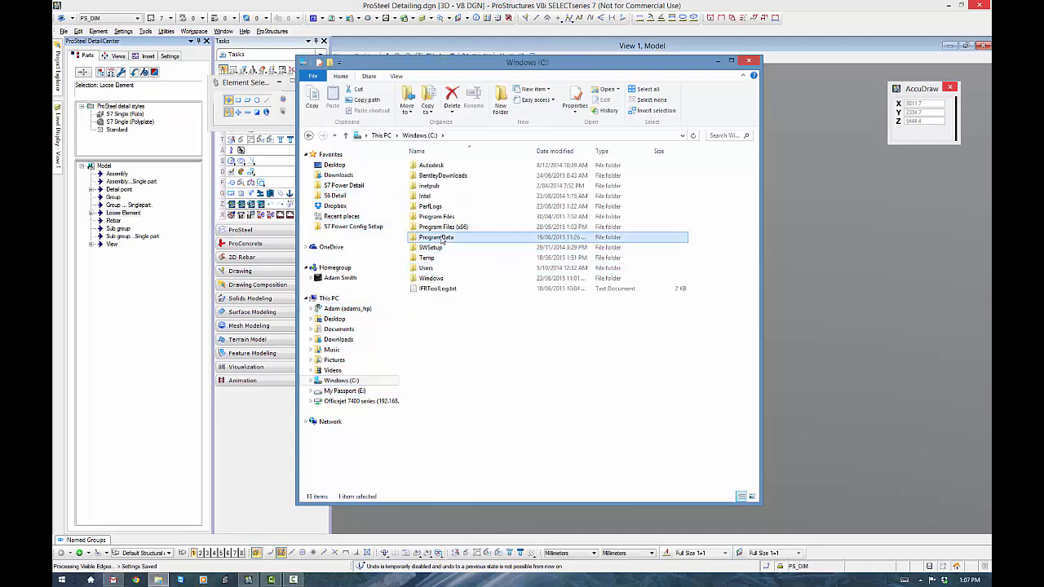
{"action": "left_click", "coordinate": [430, 217]}
{"action": "double_click", "coordinate": [431, 218]}
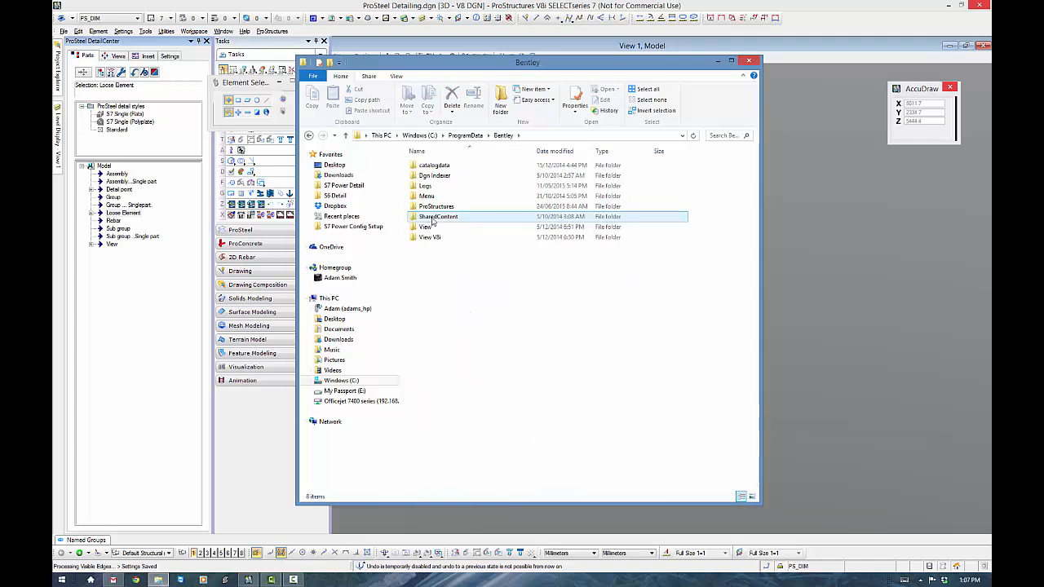
{"action": "double_click", "coordinate": [442, 208]}
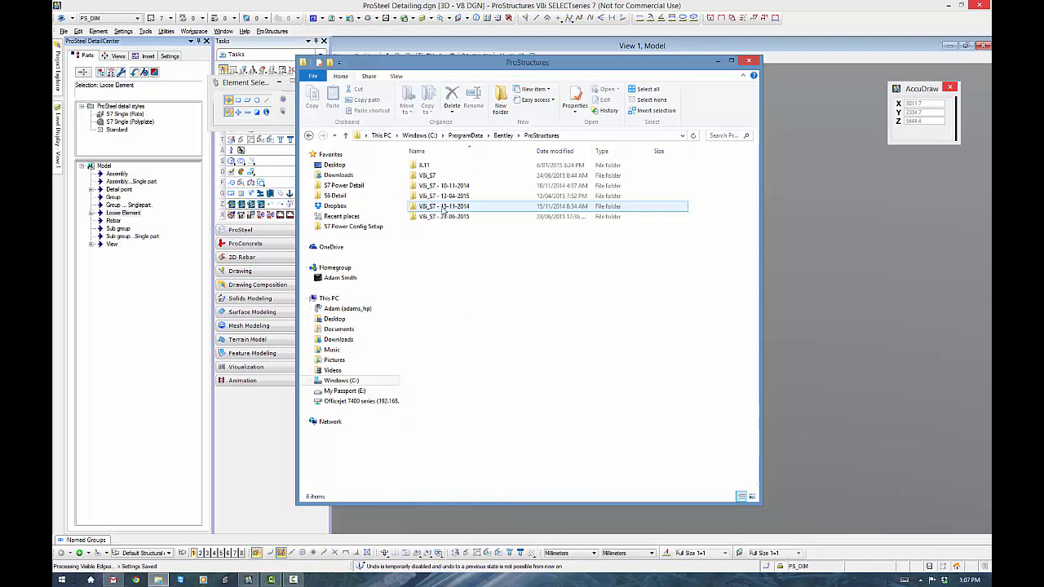
{"action": "double_click", "coordinate": [432, 174]}
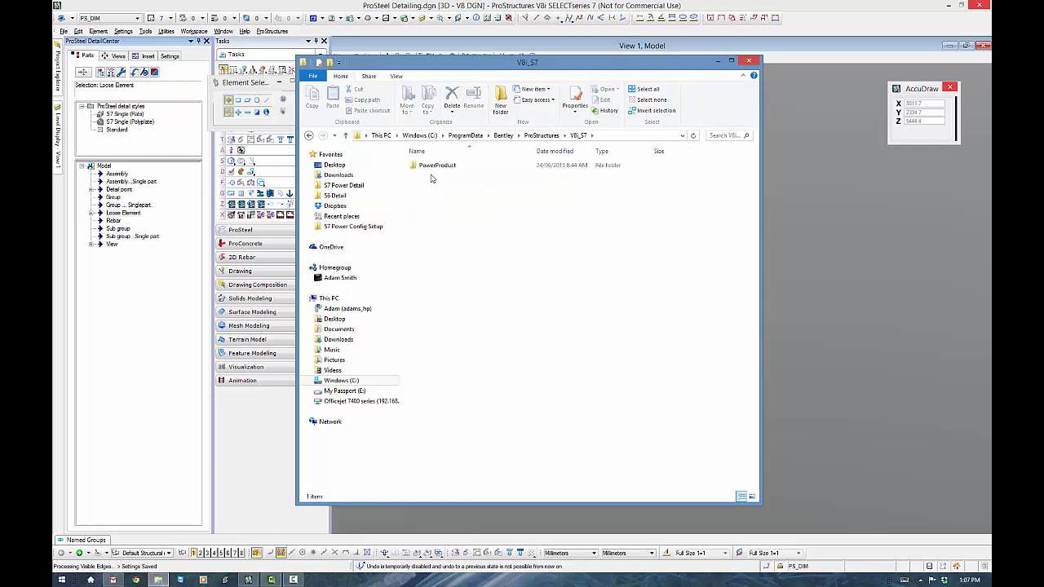
{"action": "double_click", "coordinate": [433, 168]}
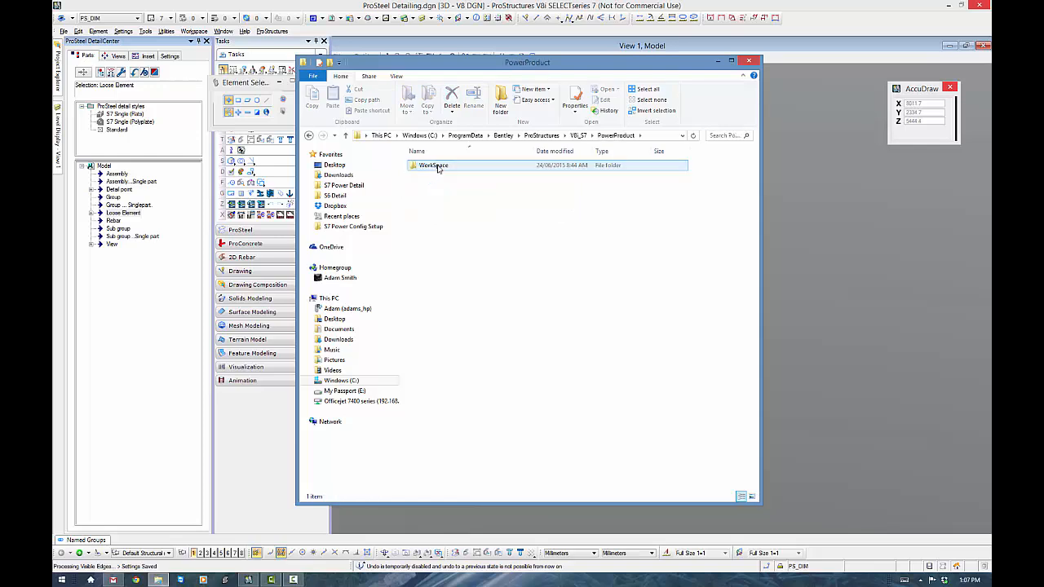
{"action": "double_click", "coordinate": [438, 168]}
{"action": "double_click", "coordinate": [439, 186]}
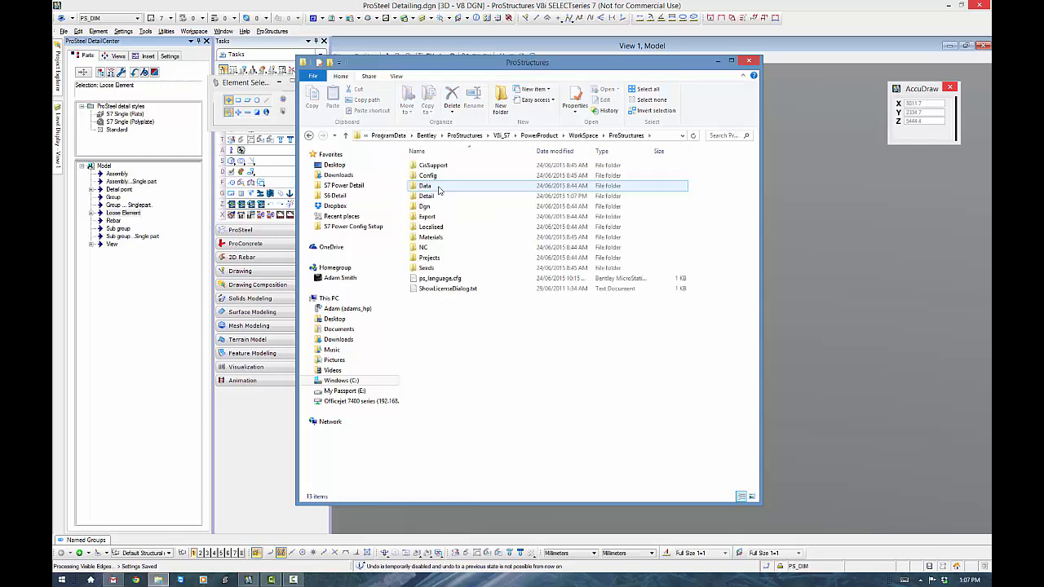
{"action": "left_click", "coordinate": [441, 197]}
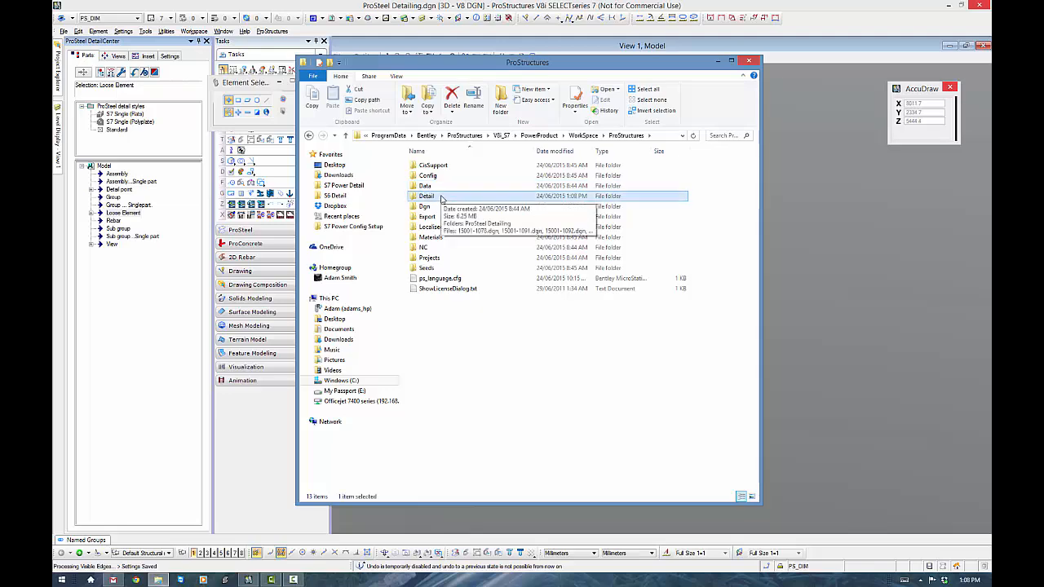
{"action": "double_click", "coordinate": [441, 196]}
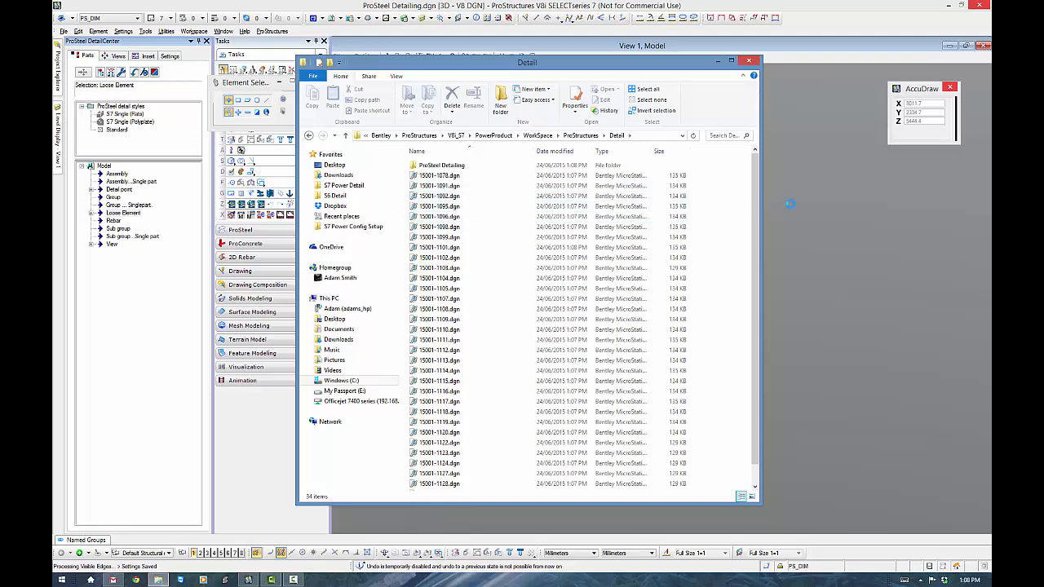
Step: Look through the generated DGN drawings in the Detail folder, then return to DetailCenter Express and dismiss its completion message
{"action": "left_click_drag", "start_coordinate": [757, 224], "coordinate": [765, 295]}
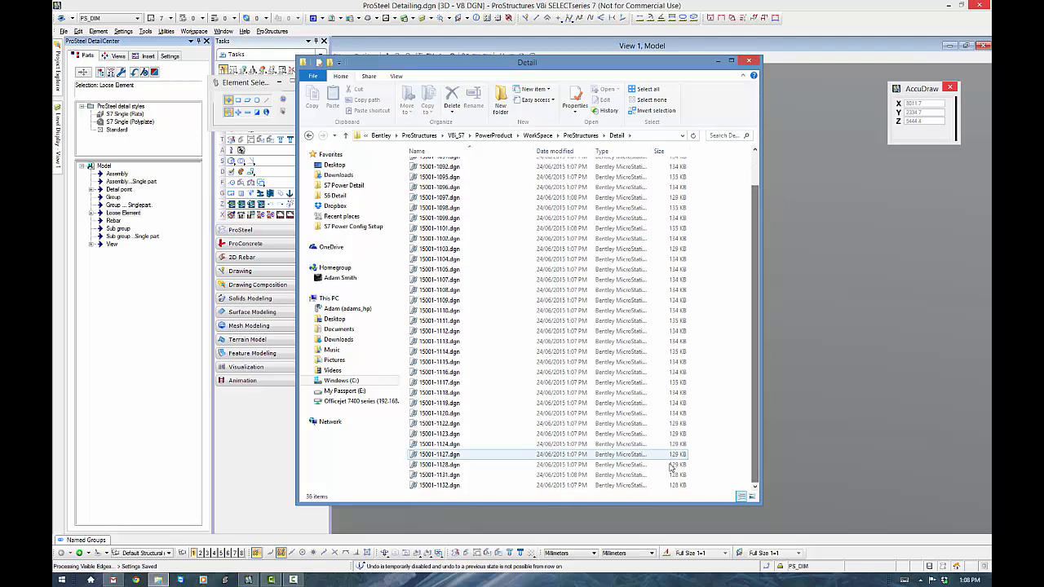
{"action": "left_click_drag", "start_coordinate": [582, 504], "coordinate": [582, 541]}
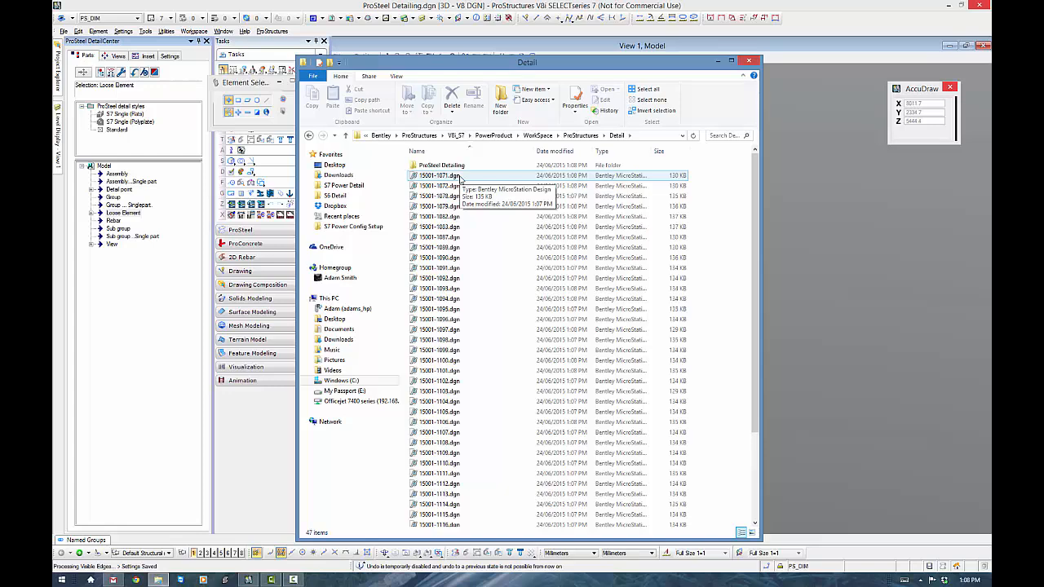
{"action": "left_click", "coordinate": [719, 60]}
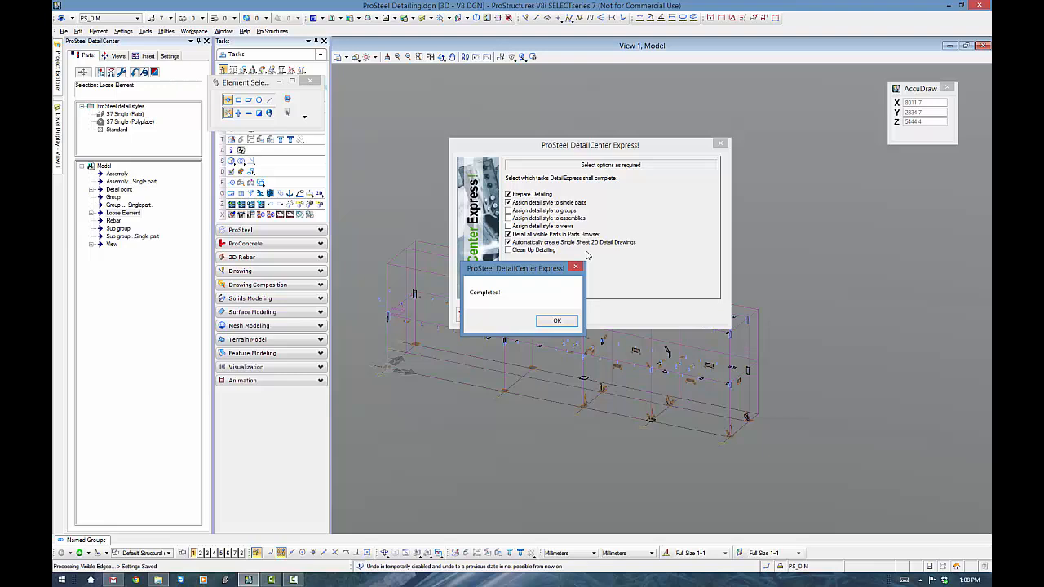
{"action": "left_click_drag", "start_coordinate": [504, 268], "coordinate": [566, 197]}
{"action": "left_click", "coordinate": [619, 251]}
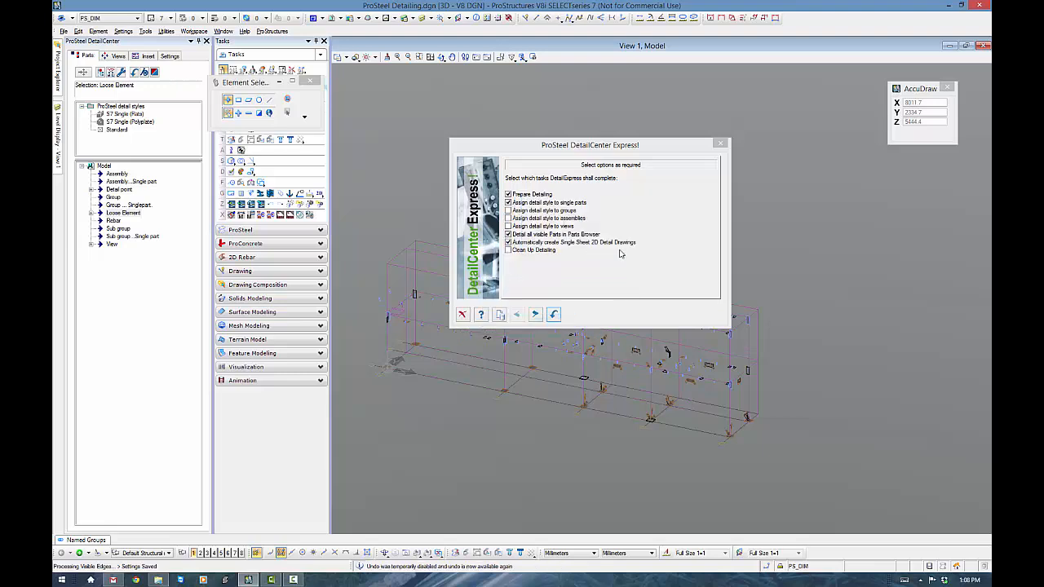
Step: Close DetailCenter Express and look through the numbered parts listed under Loose Element in the model tree
{"action": "left_click", "coordinate": [461, 316]}
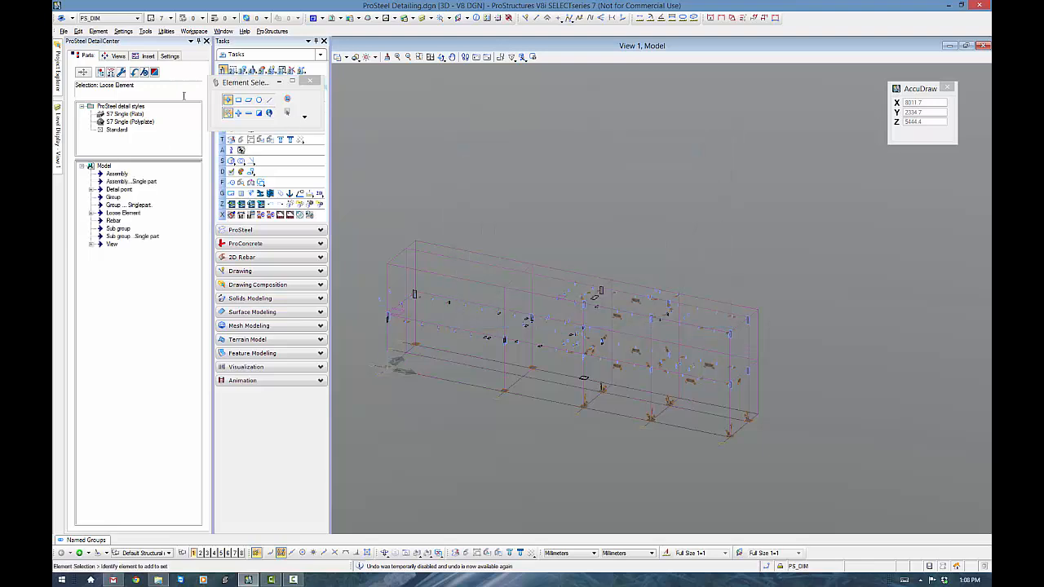
{"action": "left_click", "coordinate": [93, 214]}
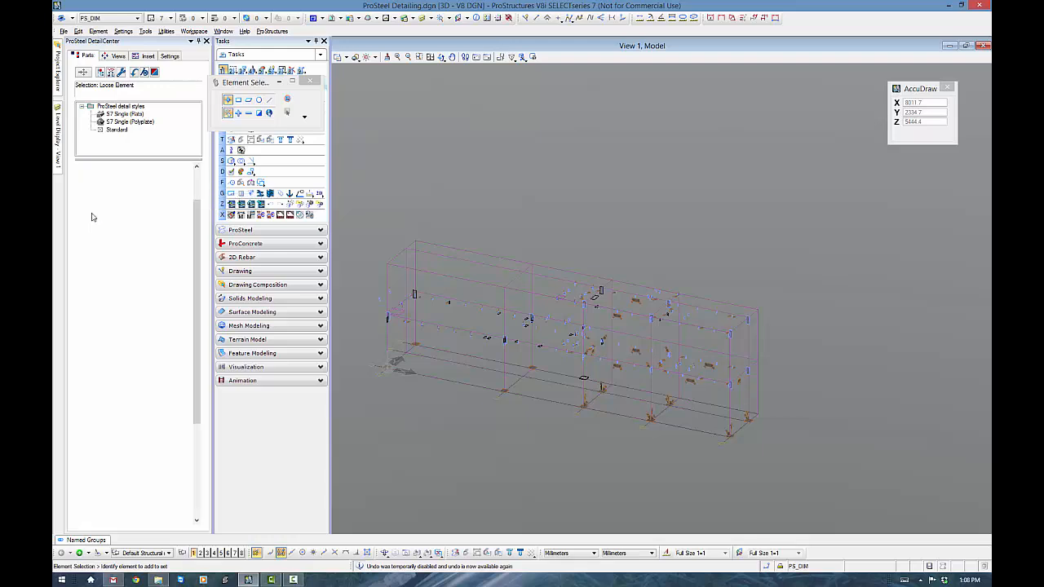
{"action": "left_click_drag", "start_coordinate": [197, 212], "coordinate": [198, 301]}
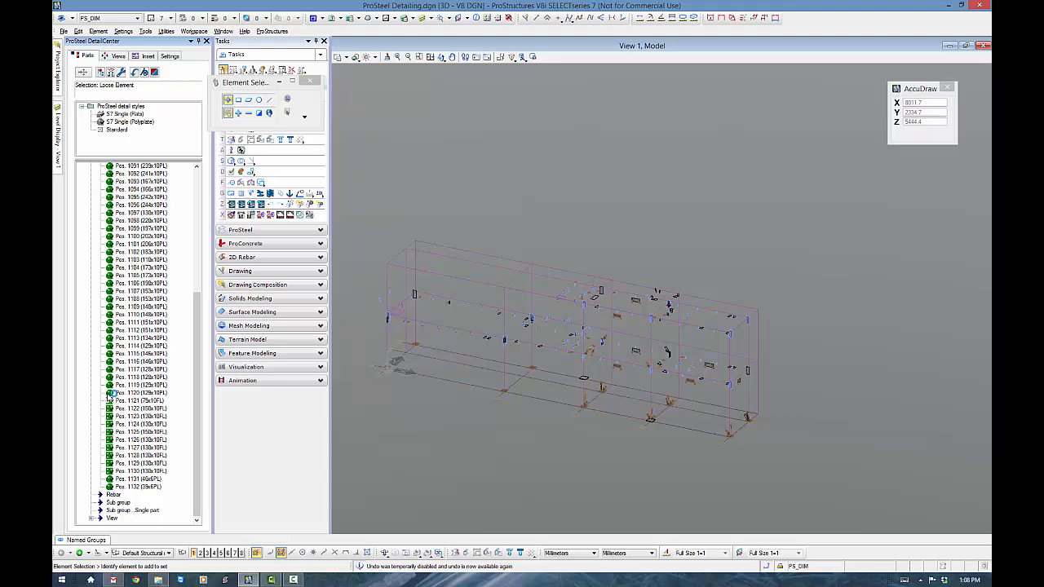
{"action": "left_click_drag", "start_coordinate": [201, 374], "coordinate": [215, 235]}
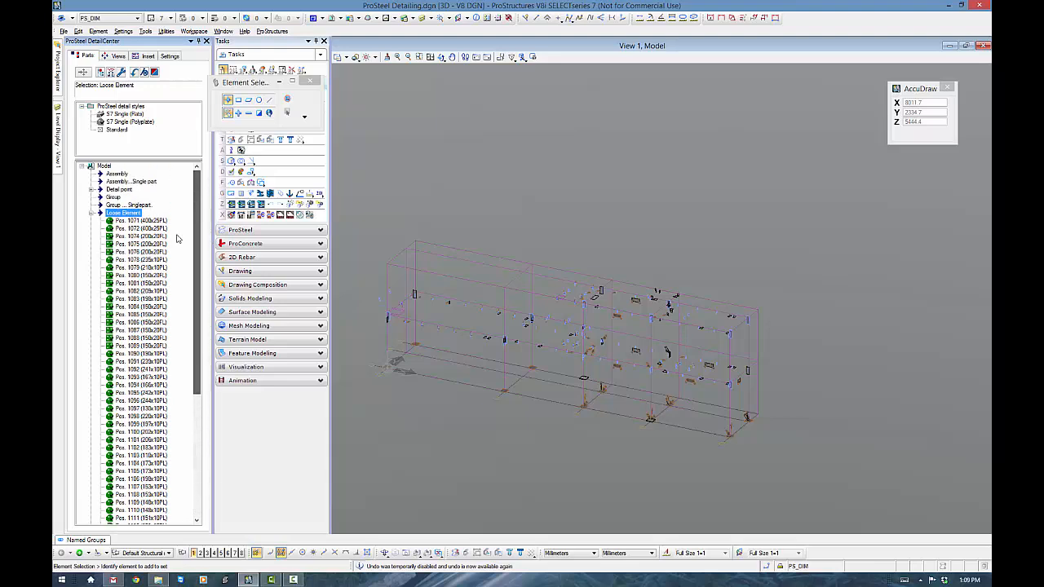
{"action": "left_click", "coordinate": [92, 215]}
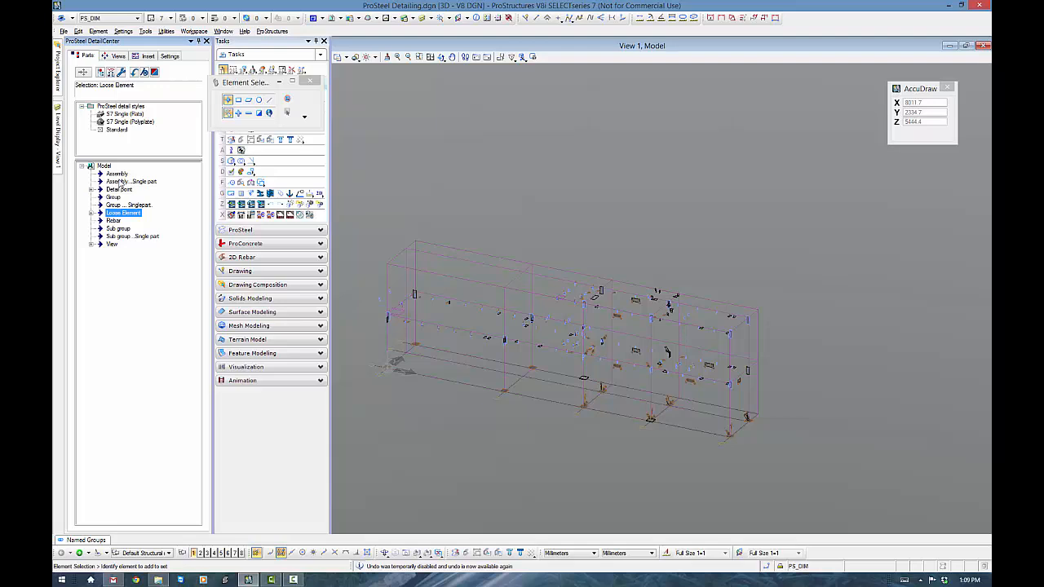
Step: Close the ProSteel DetailCenter and open the drawing 15001-1071.dgn from C:\ProgramData\Bentley\ProStructures\V8i_S7\PowerProduct\WorkSpace\ProStructures\Detail
{"action": "left_click", "coordinate": [206, 41]}
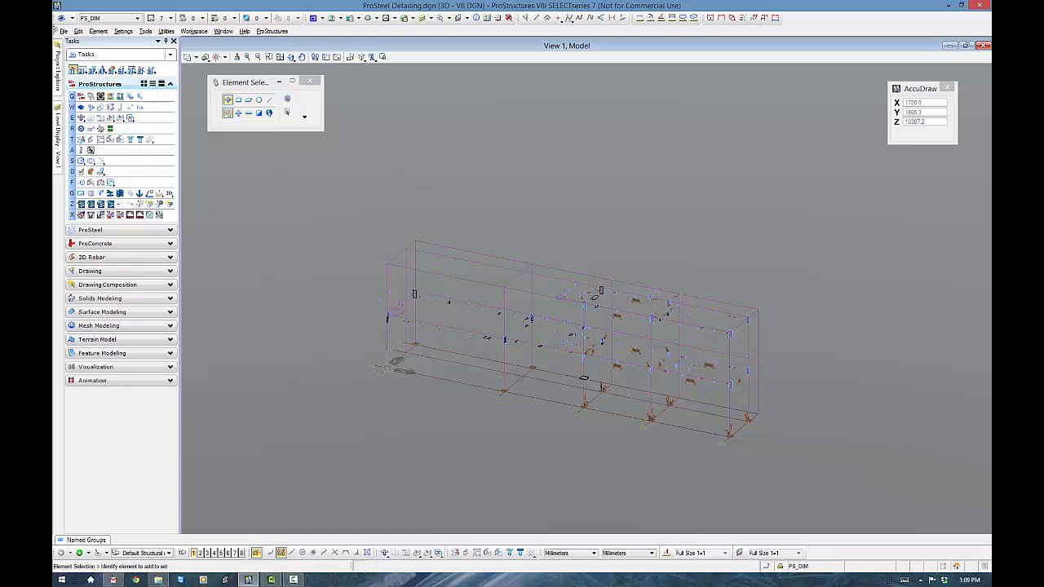
{"action": "left_click", "coordinate": [64, 31]}
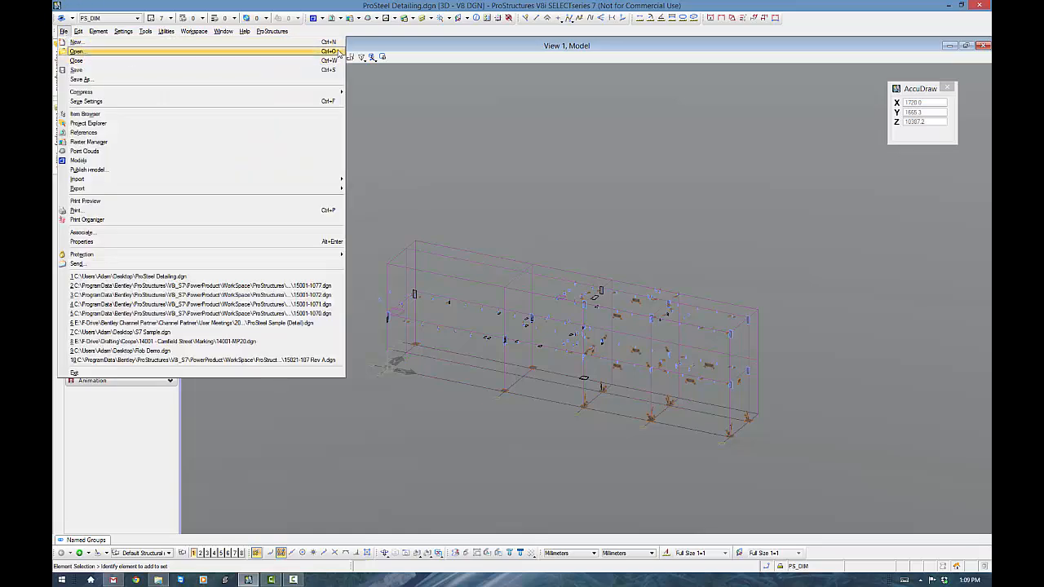
{"action": "left_click", "coordinate": [339, 52]}
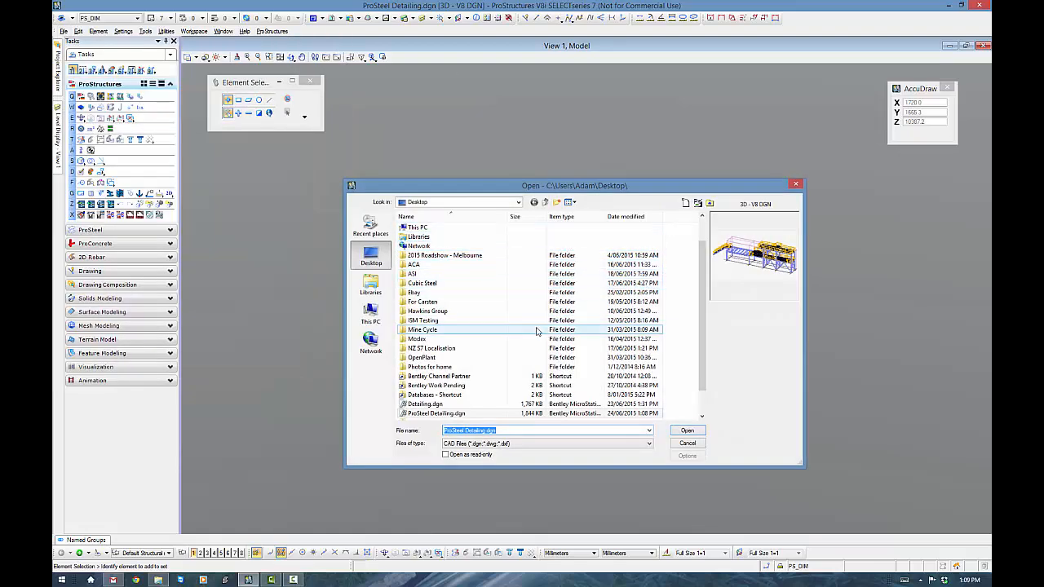
{"action": "left_click", "coordinate": [473, 204]}
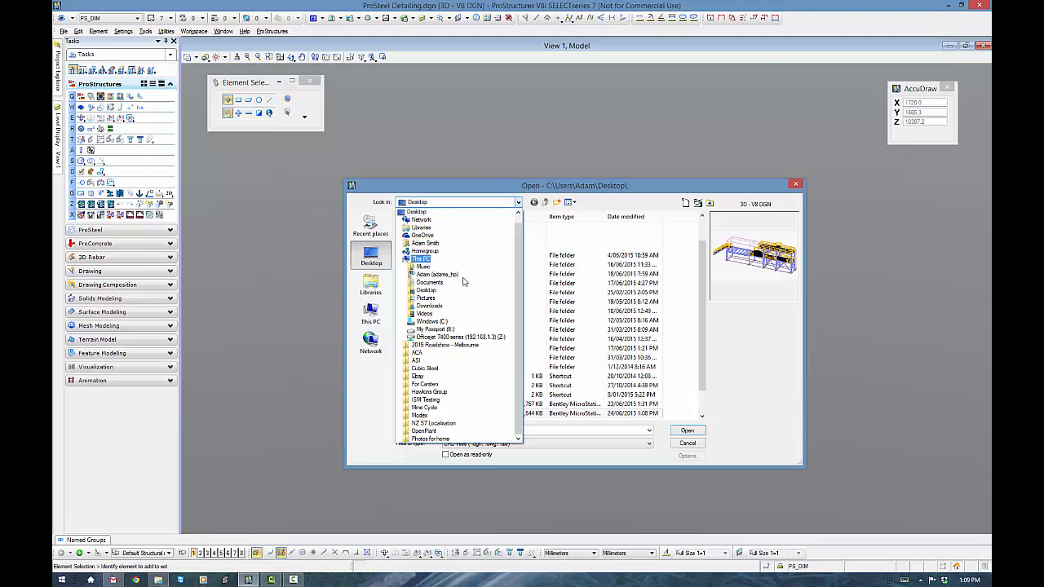
{"action": "left_click", "coordinate": [430, 320]}
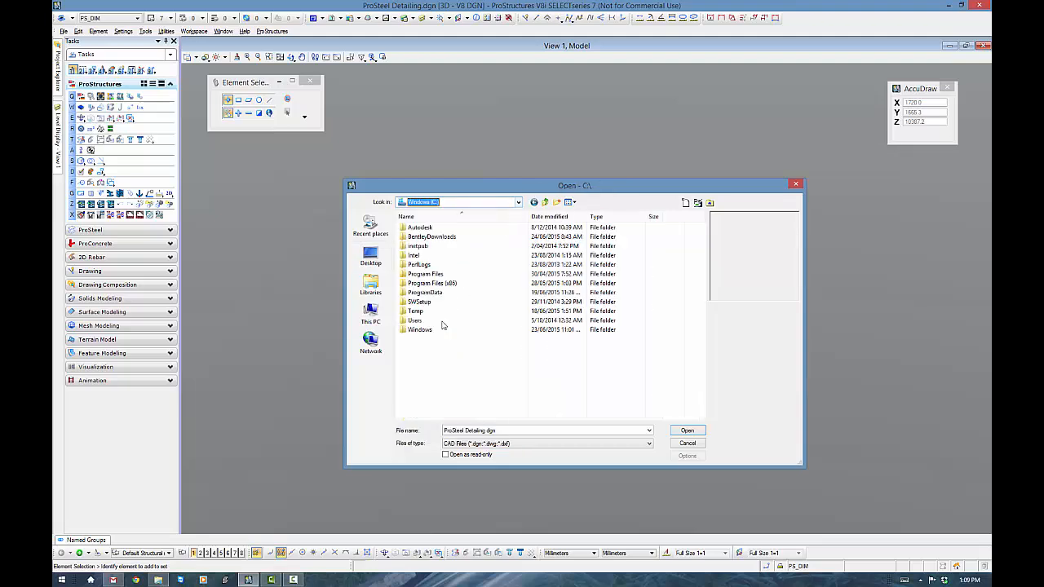
{"action": "left_click", "coordinate": [427, 283]}
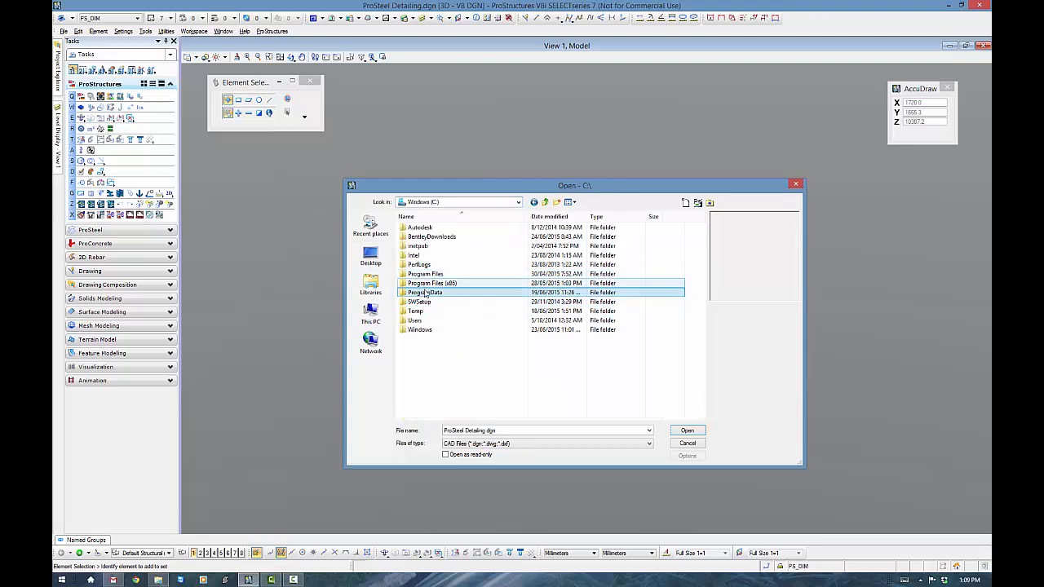
{"action": "left_click", "coordinate": [425, 293]}
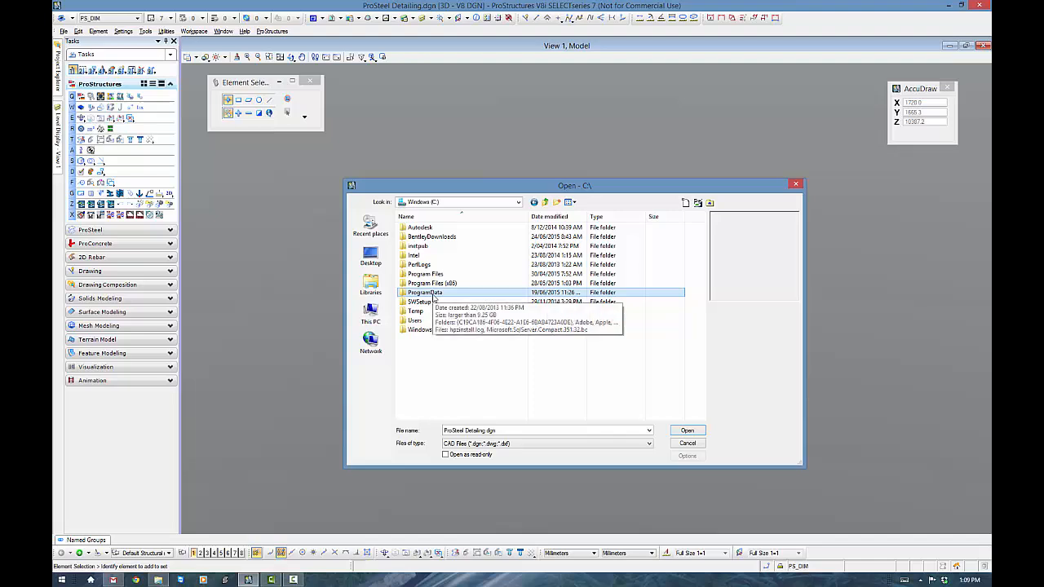
{"action": "left_click", "coordinate": [709, 203]}
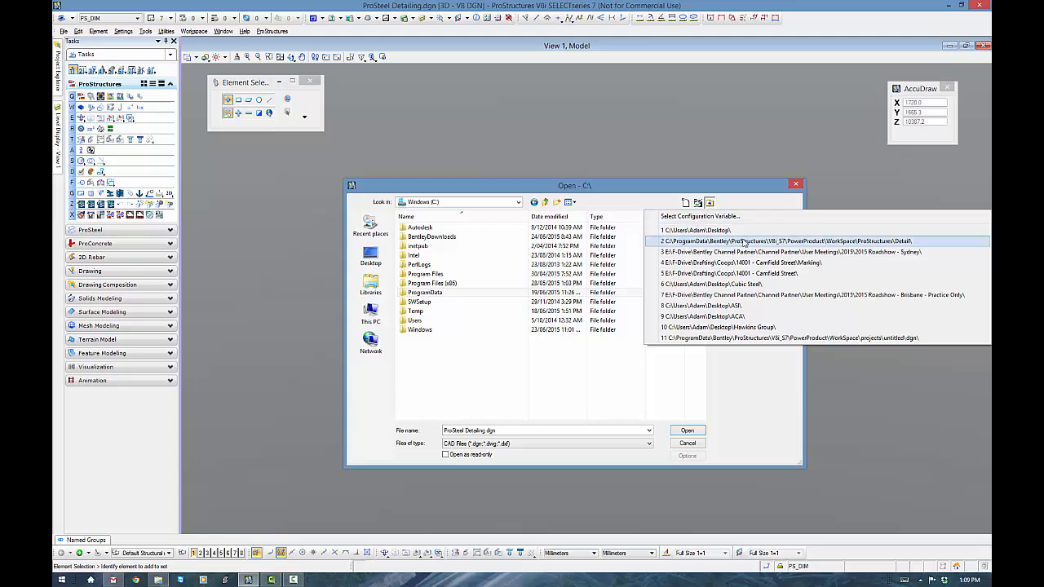
{"action": "left_click", "coordinate": [908, 242]}
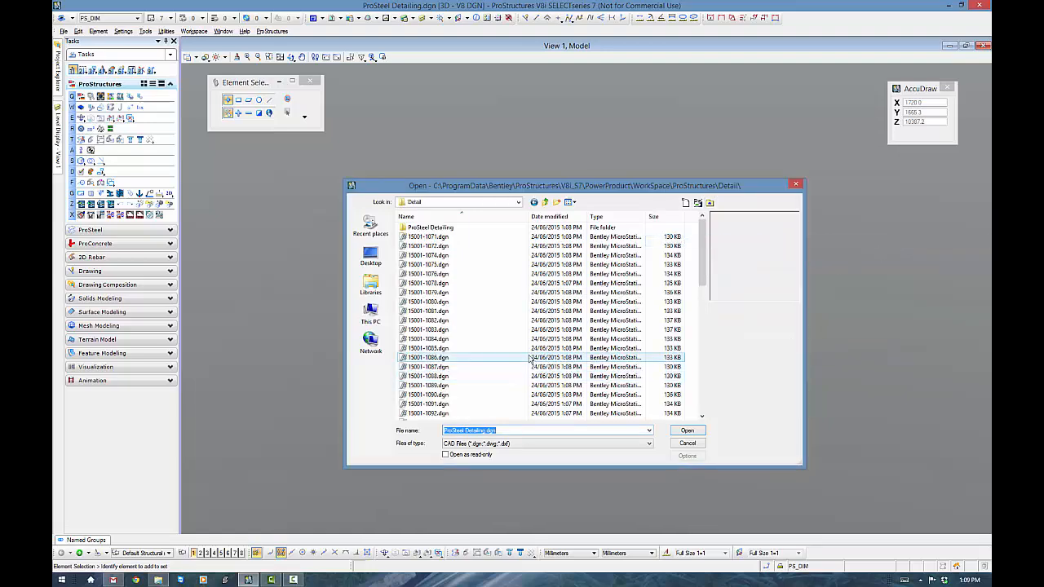
{"action": "double_click", "coordinate": [437, 237]}
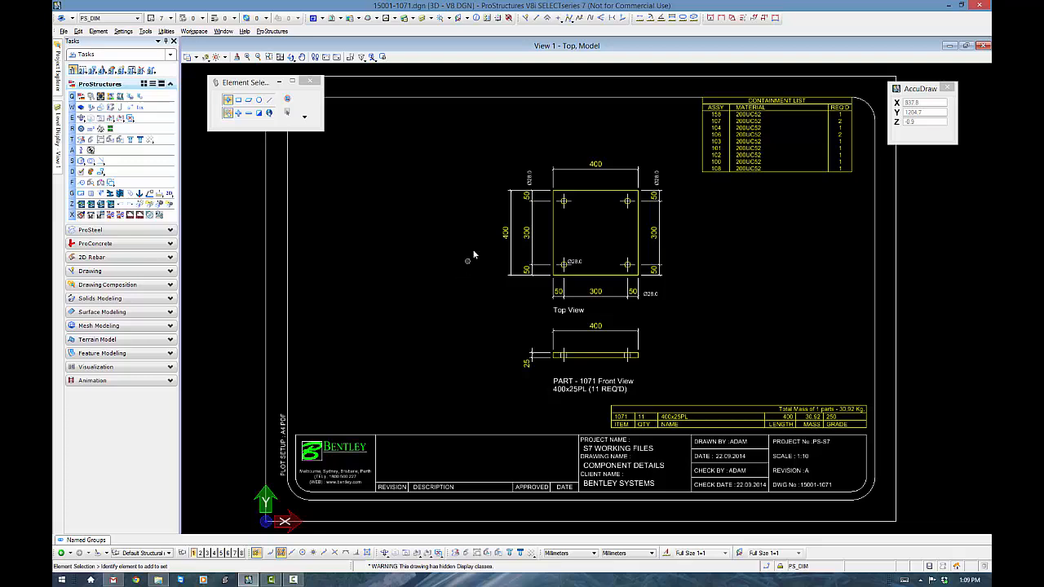
Step: Examine the dimensioned plate views, part list and title block in the drawing 15001-1071.dgn
{"action": "left_click_drag", "start_coordinate": [482, 153], "coordinate": [682, 402]}
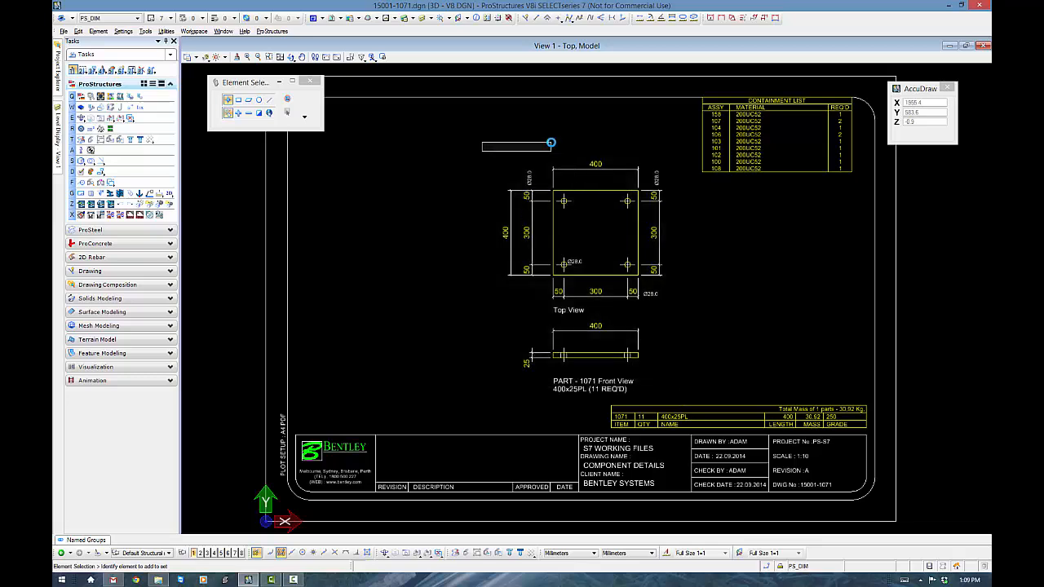
{"action": "mouse_move", "coordinate": [683, 88]}
{"action": "left_mouse_down"}
{"action": "mouse_move", "coordinate": [866, 189]}
{"action": "mouse_move", "coordinate": [732, 108]}
{"action": "mouse_move", "coordinate": [686, 98]}
{"action": "left_mouse_up"}
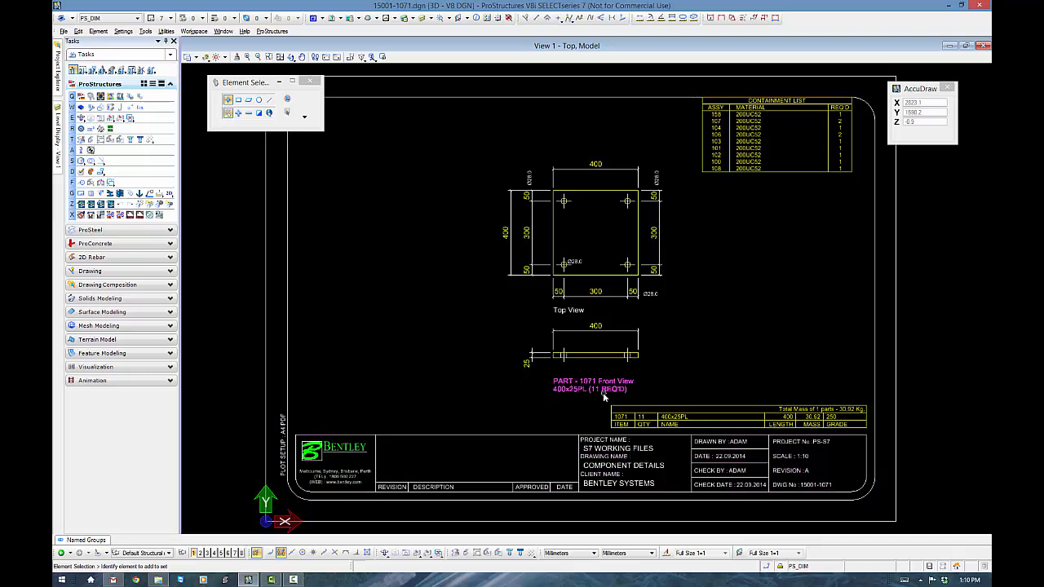
{"action": "left_click_drag", "start_coordinate": [604, 398], "coordinate": [870, 435]}
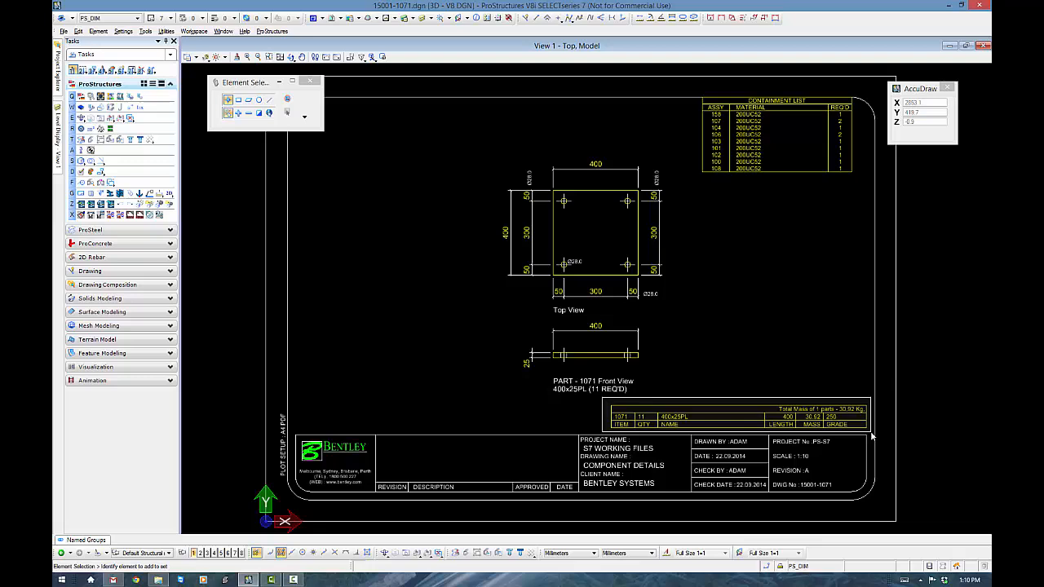
{"action": "left_click_drag", "start_coordinate": [870, 435], "coordinate": [843, 399]}
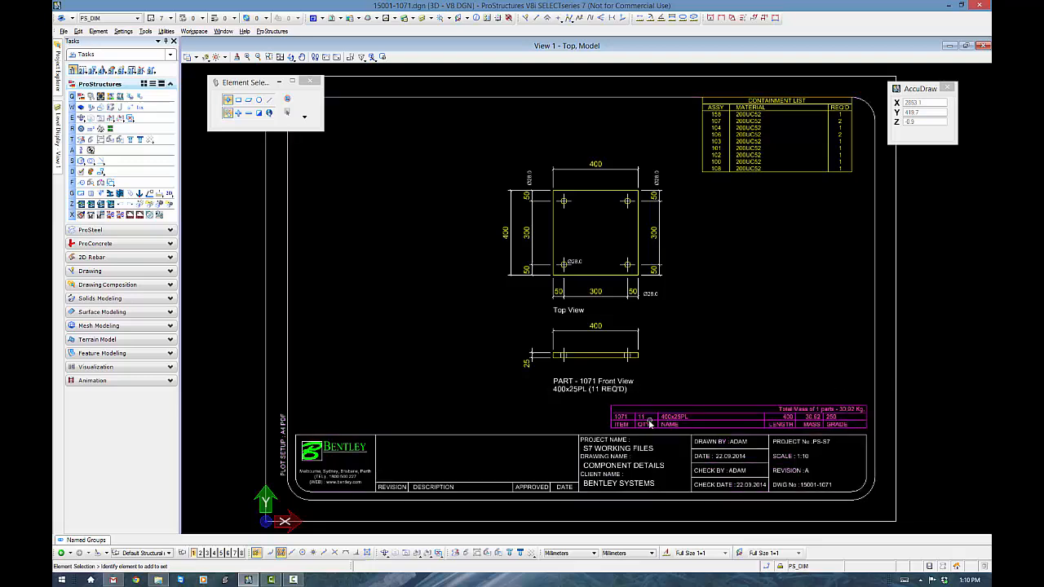
{"action": "left_click", "coordinate": [586, 388]}
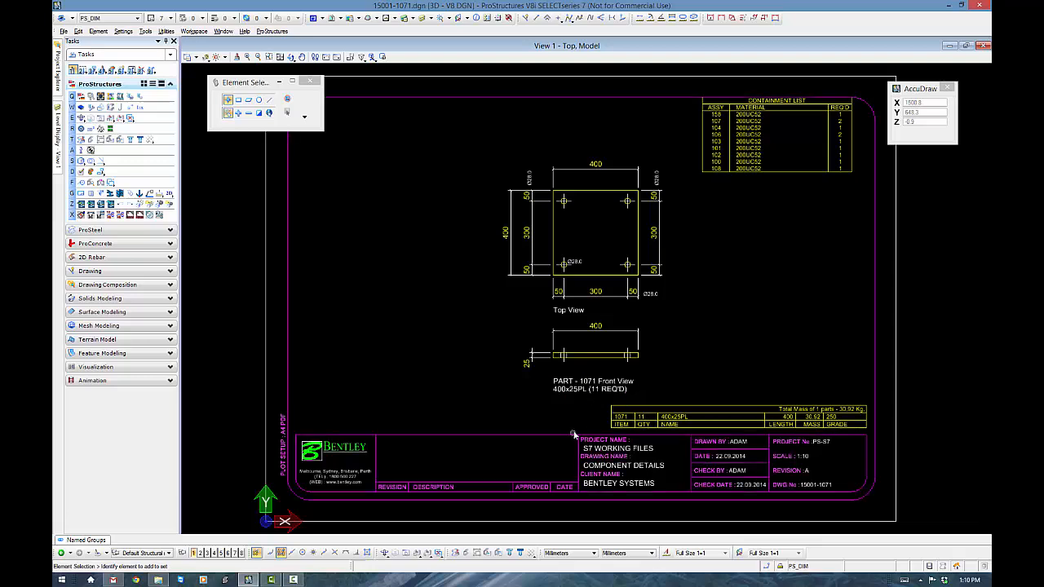
{"action": "left_click_drag", "start_coordinate": [561, 427], "coordinate": [875, 506]}
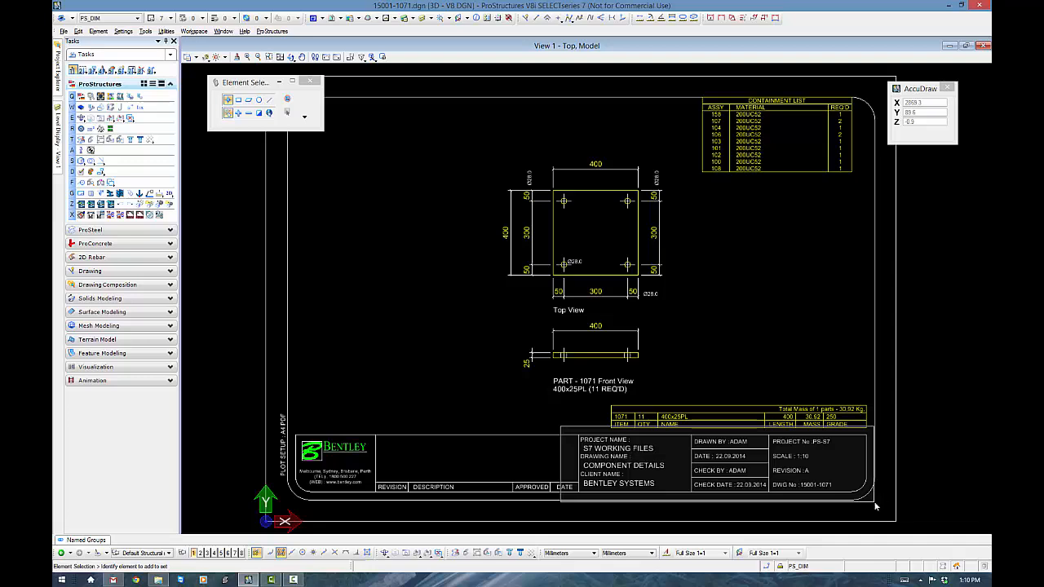
{"action": "left_click_drag", "start_coordinate": [875, 506], "coordinate": [874, 506]}
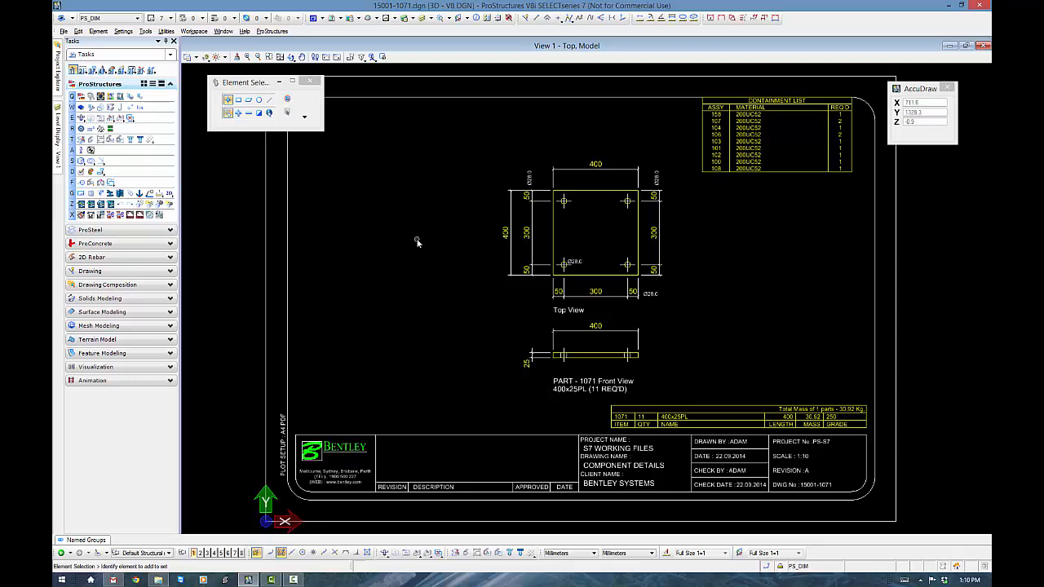
Step: Browse the linked drawings in Project Explorer, opening 15001-1072.dgn and 15001-1074.dgn
{"action": "left_click", "coordinate": [57, 69]}
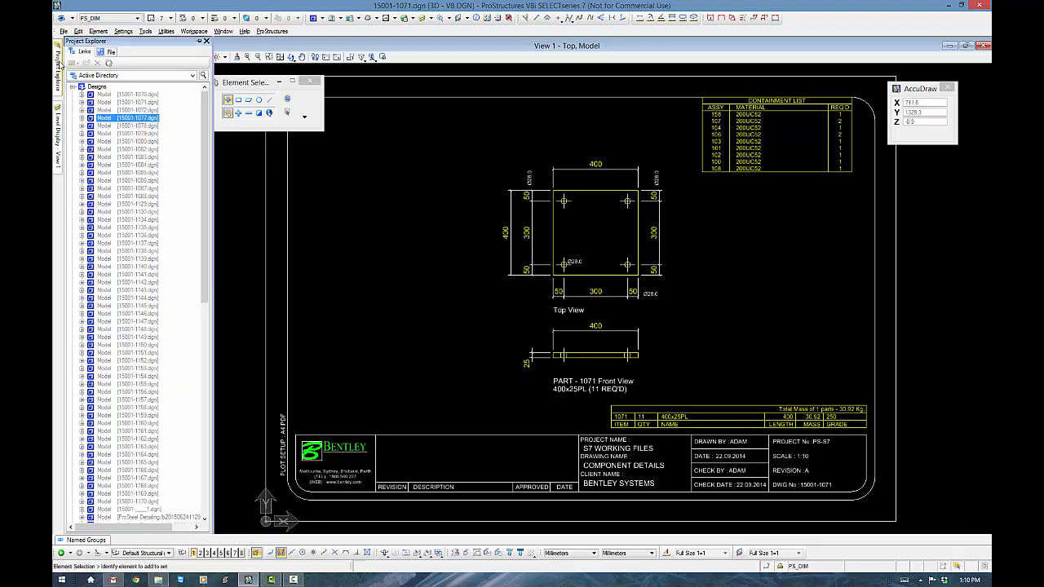
{"action": "left_click", "coordinate": [63, 31]}
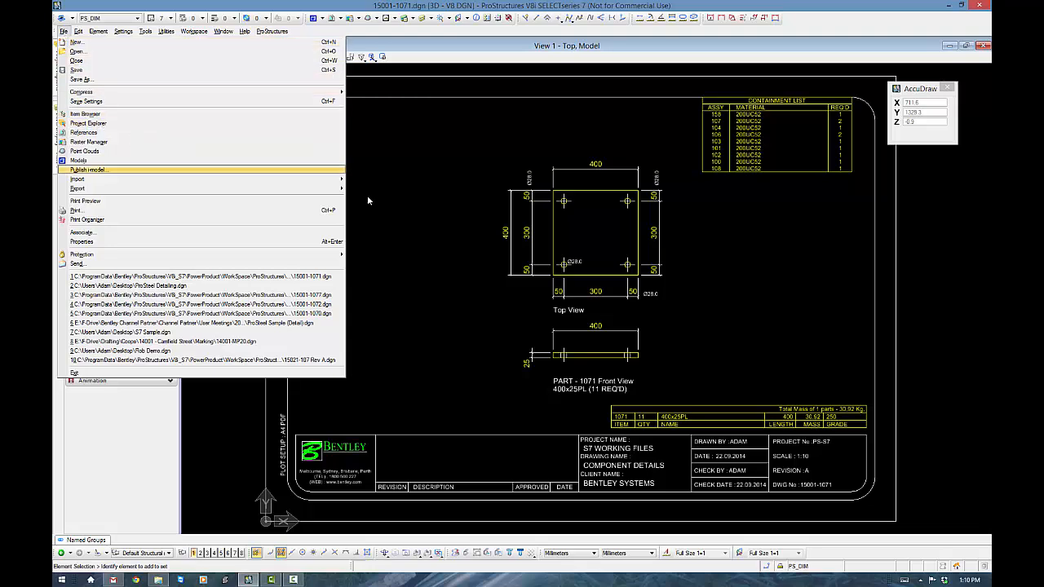
{"action": "left_click", "coordinate": [489, 220]}
{"action": "left_click", "coordinate": [57, 69]}
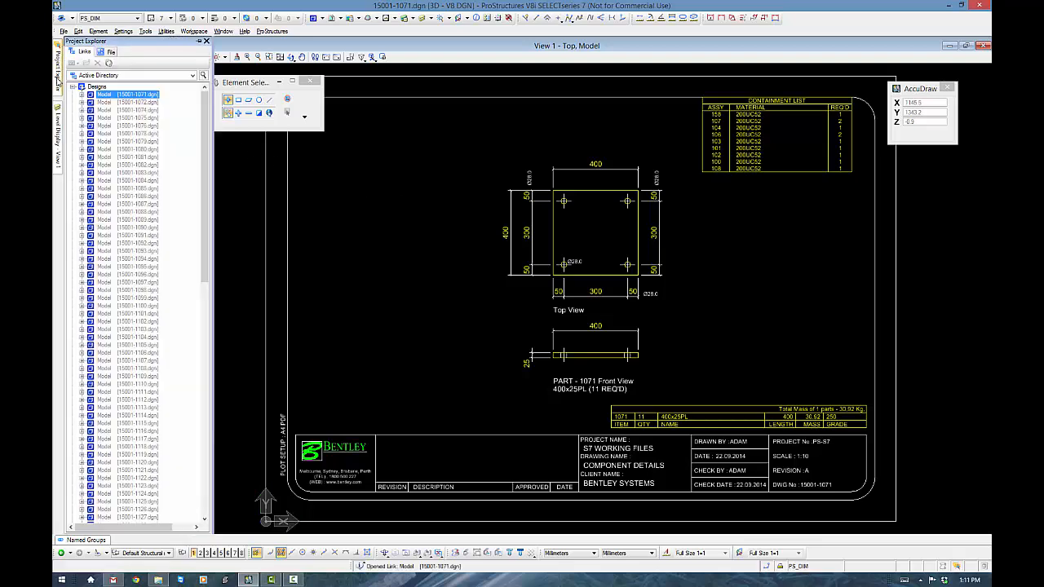
{"action": "left_click", "coordinate": [137, 101]}
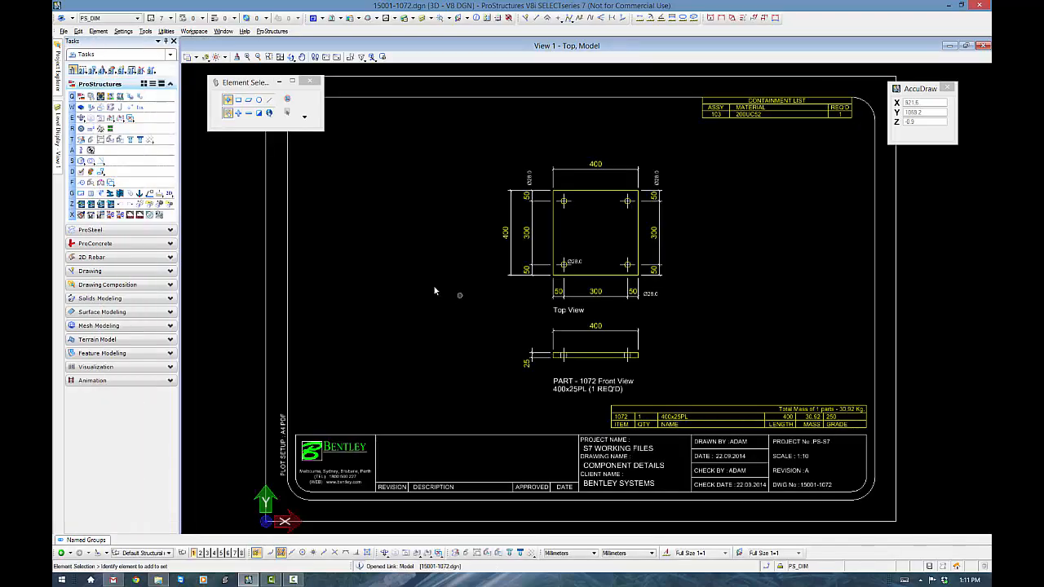
{"action": "left_click", "coordinate": [58, 70]}
{"action": "double_click", "coordinate": [138, 110]}
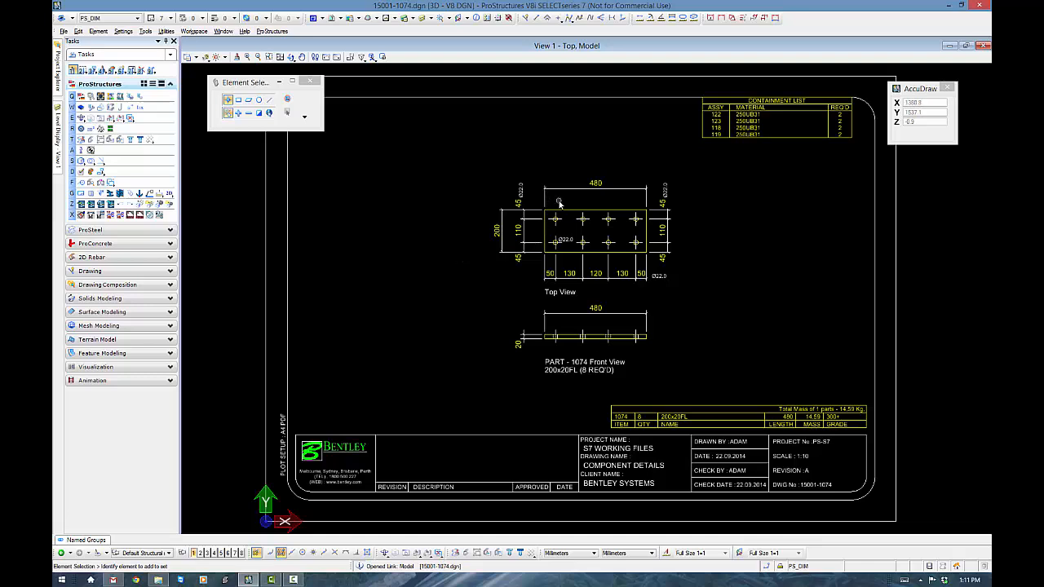
Step: Expand the Drawing tasks and open the Dimensioning tools as a toolbox
{"action": "left_click", "coordinate": [721, 18]}
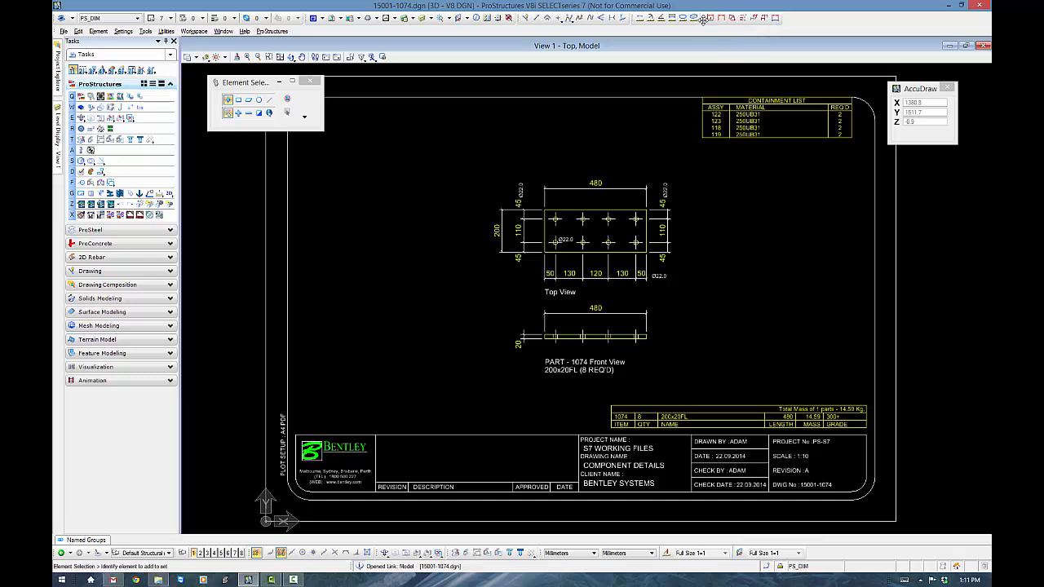
{"action": "mouse_move", "coordinate": [703, 20]}
{"action": "left_mouse_down"}
{"action": "mouse_move", "coordinate": [697, 82]}
{"action": "mouse_move", "coordinate": [669, 106]}
{"action": "mouse_move", "coordinate": [680, 57]}
{"action": "mouse_move", "coordinate": [714, 20]}
{"action": "left_mouse_up"}
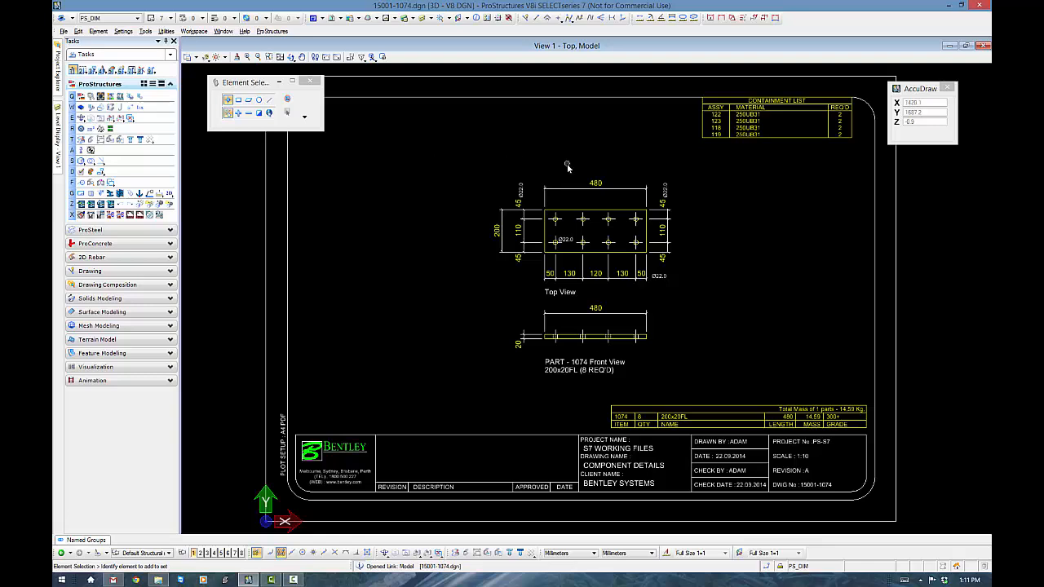
{"action": "left_click", "coordinate": [98, 274]}
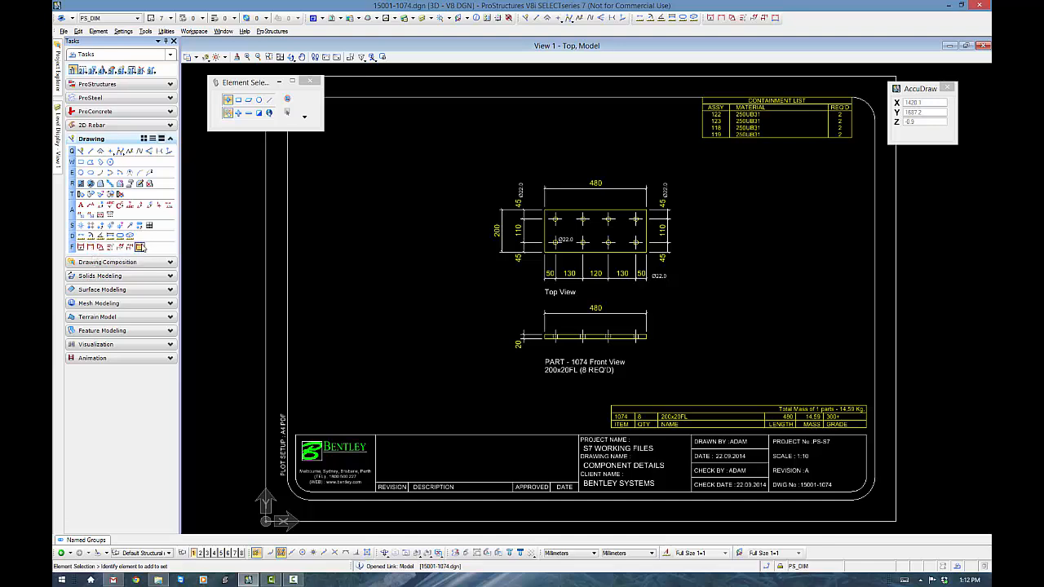
{"action": "right_click", "coordinate": [153, 249]}
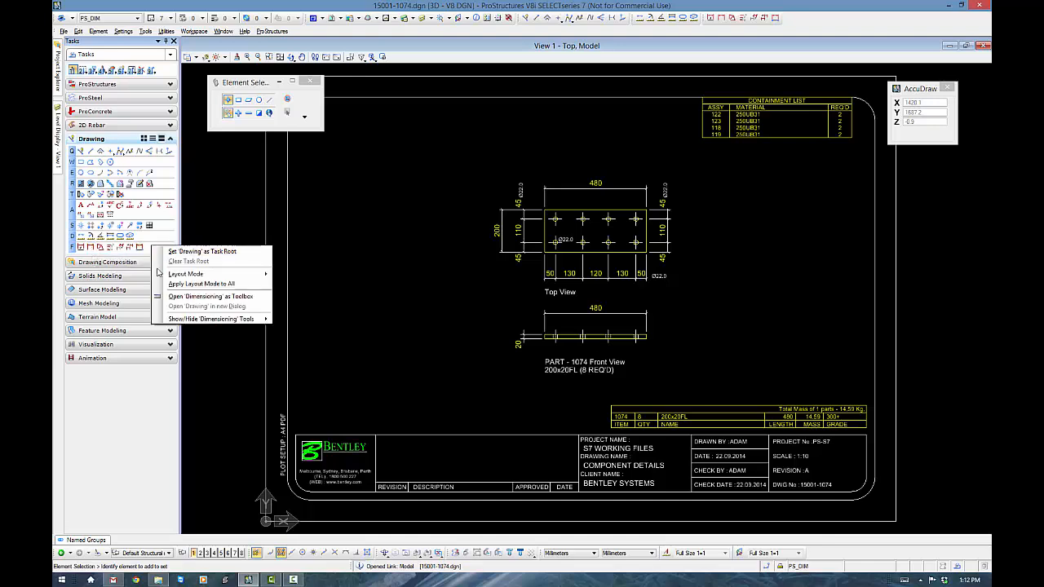
{"action": "left_click", "coordinate": [215, 297]}
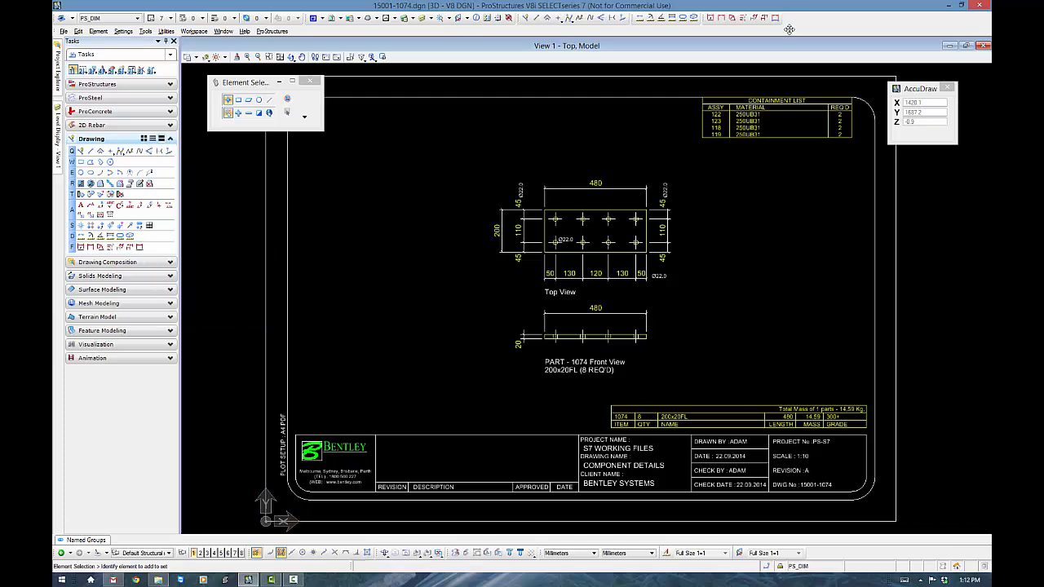
Step: Add a linear dimension with style PS_STD for the plate's overall length above the Top View
{"action": "left_click", "coordinate": [721, 18]}
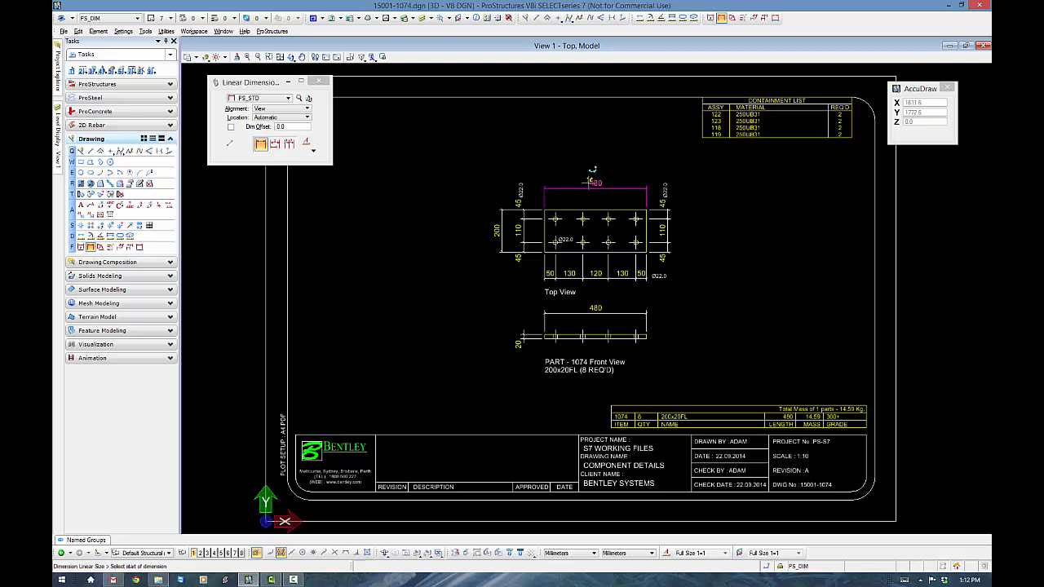
{"action": "left_click", "coordinate": [545, 210]}
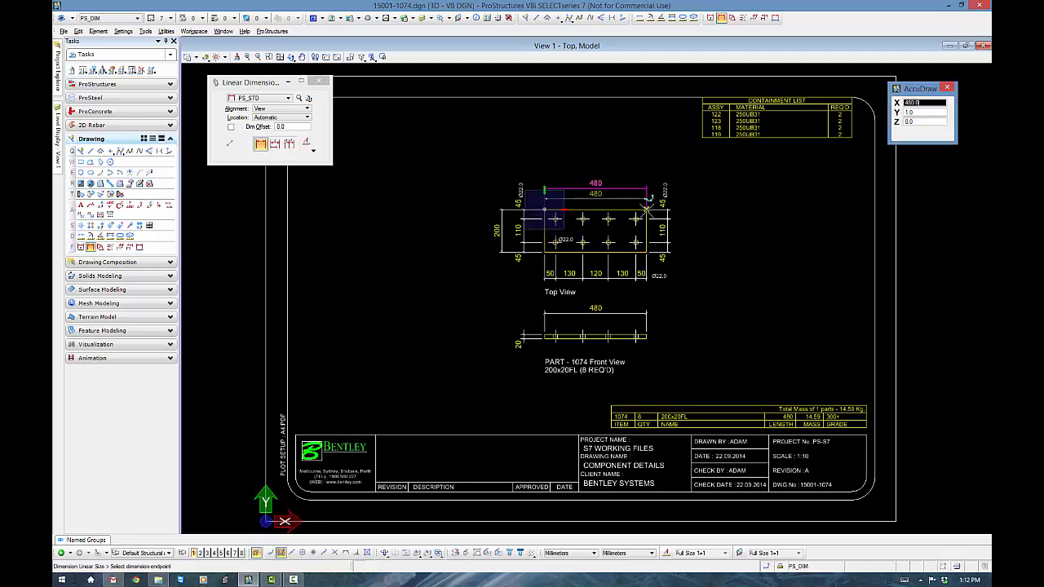
{"action": "left_click", "coordinate": [645, 209]}
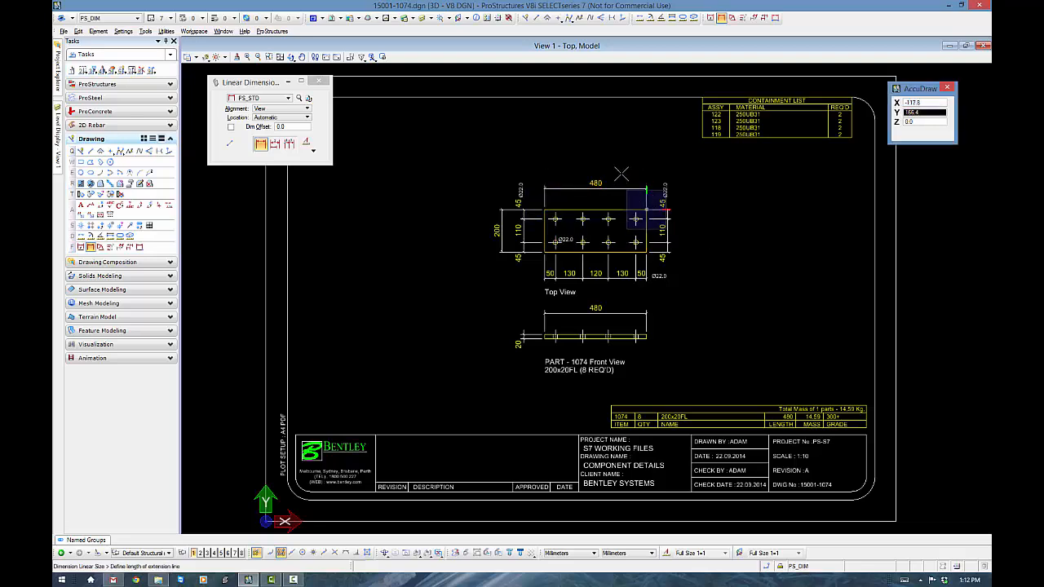
{"action": "left_click", "coordinate": [622, 174]}
{"action": "right_click", "coordinate": [677, 190]}
Step: Add a linear dimension for the plate's overall width beyond the hole dimensions at the right end of the Top View
{"action": "scroll", "coordinate": [630, 174], "scroll_direction": "up", "scroll_amount": 5}
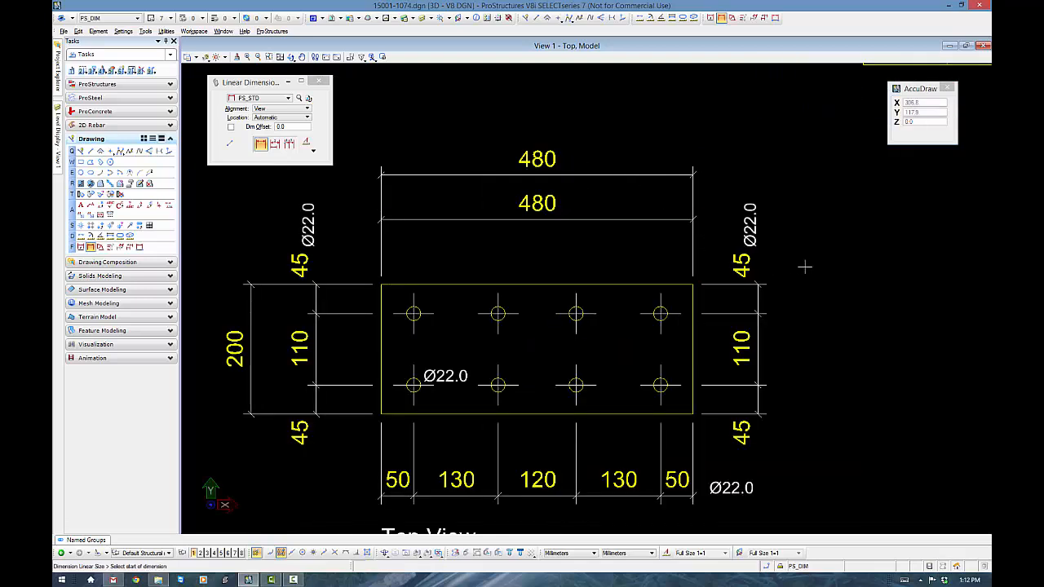
{"action": "left_click", "coordinate": [692, 413]}
{"action": "left_click", "coordinate": [692, 284]}
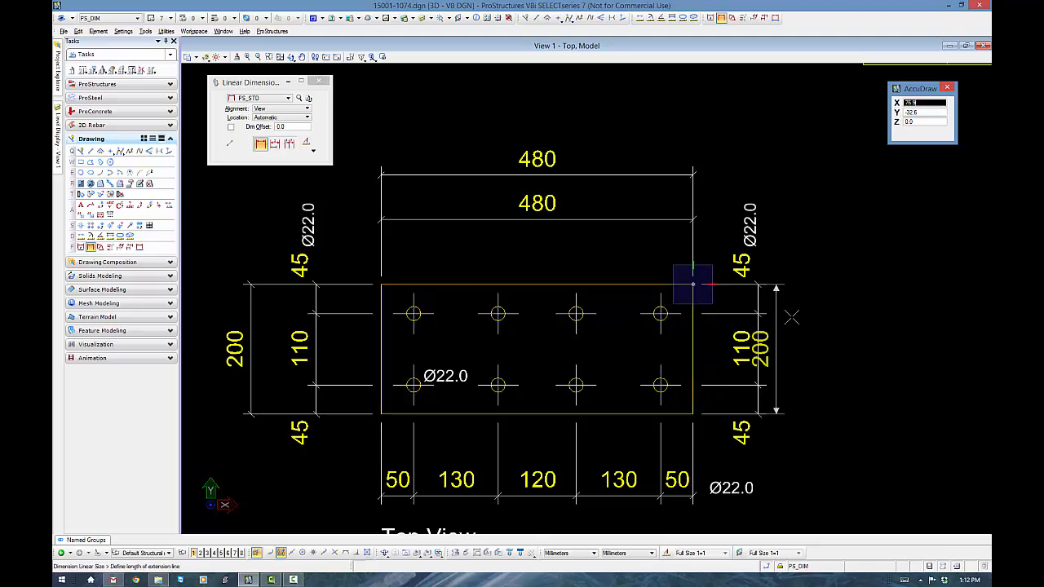
{"action": "left_click", "coordinate": [843, 319]}
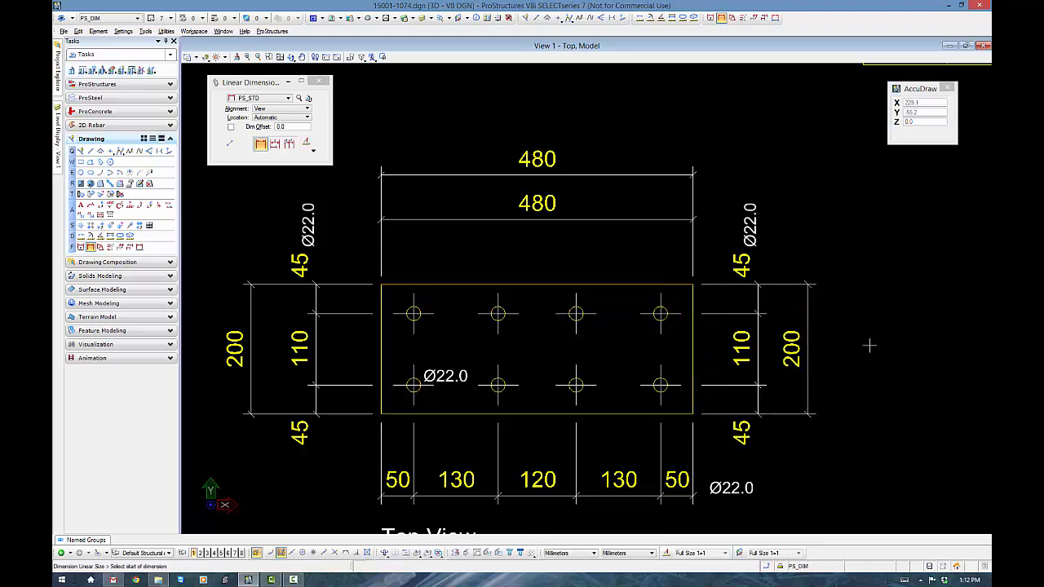
{"action": "scroll", "coordinate": [857, 342], "scroll_direction": "down", "scroll_amount": 2}
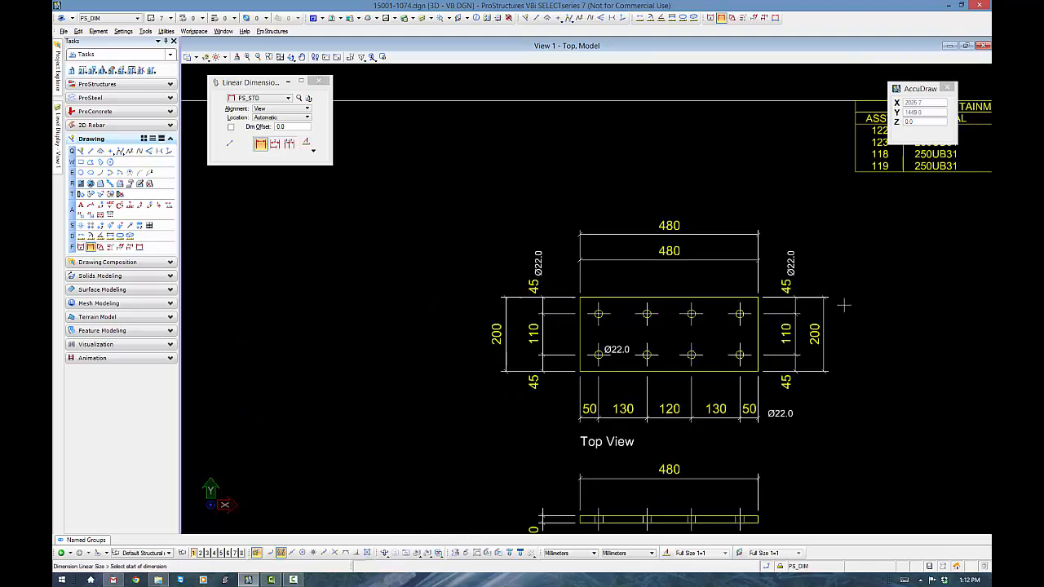
{"action": "key", "text": "Escape"}
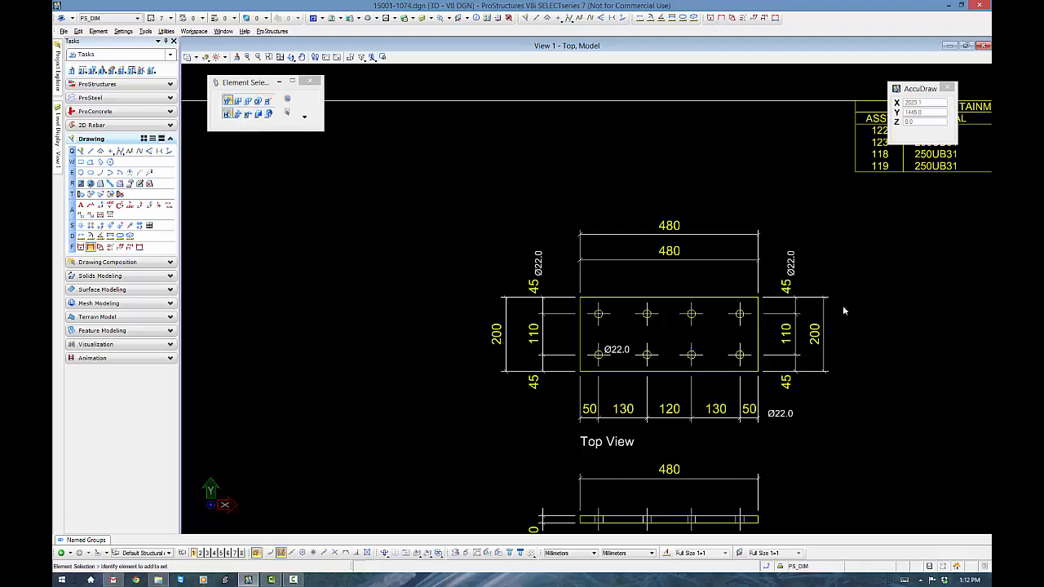
Step: Delete the two manually added overall dimensions, the upper length one and the outer right-hand width one, from the Top View
{"action": "middle_click_drag", "start_coordinate": [843, 348], "coordinate": [723, 268]}
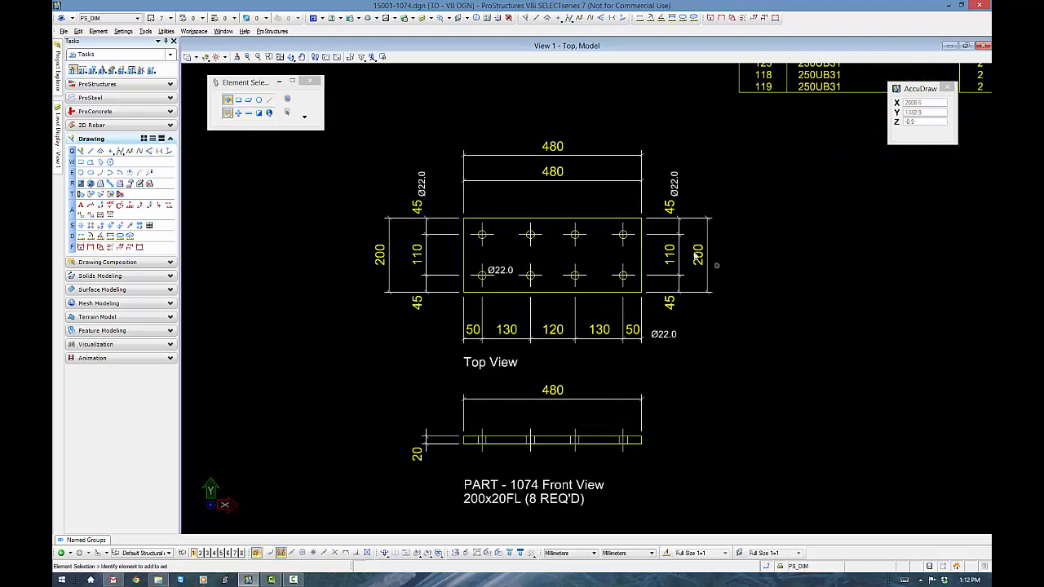
{"action": "left_click", "coordinate": [559, 147]}
{"action": "key", "text": "Delete"}
{"action": "left_click", "coordinate": [705, 264]}
{"action": "key", "text": "Delete"}
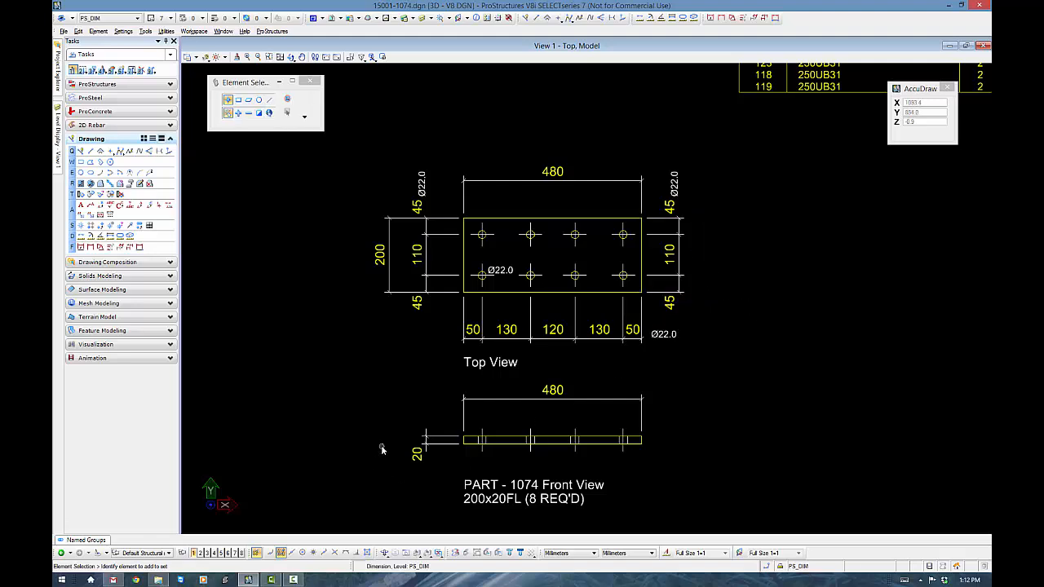
Step: Make the named group of the part views non-selectable and delete the hole dimension chain and Ø22.0 label beside the plate's right end
{"action": "left_click", "coordinate": [506, 296]}
{"action": "scroll", "coordinate": [505, 296], "scroll_direction": "down", "scroll_amount": 2}
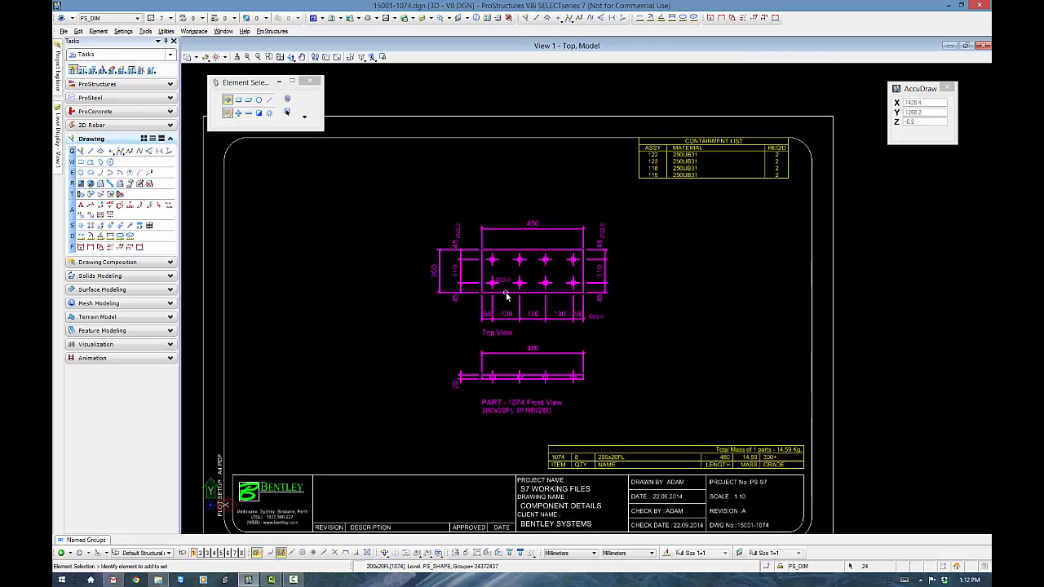
{"action": "left_click", "coordinate": [392, 362]}
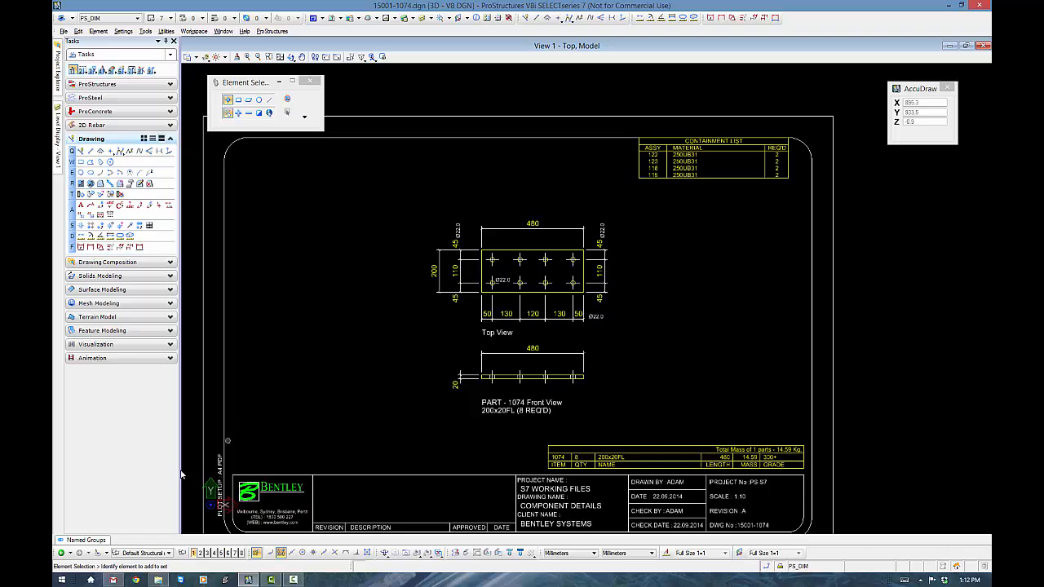
{"action": "left_click", "coordinate": [91, 541]}
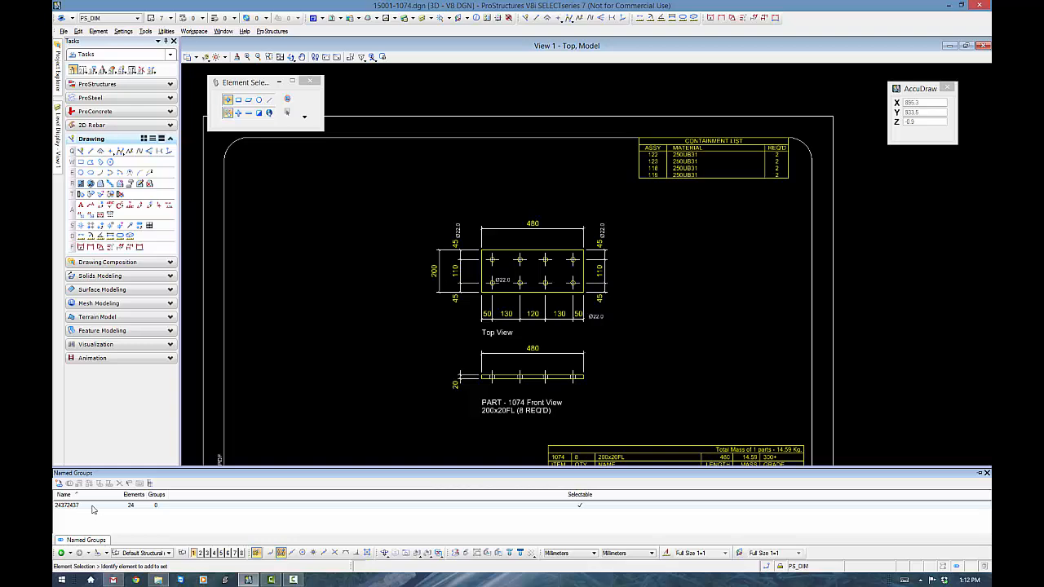
{"action": "left_click", "coordinate": [580, 506]}
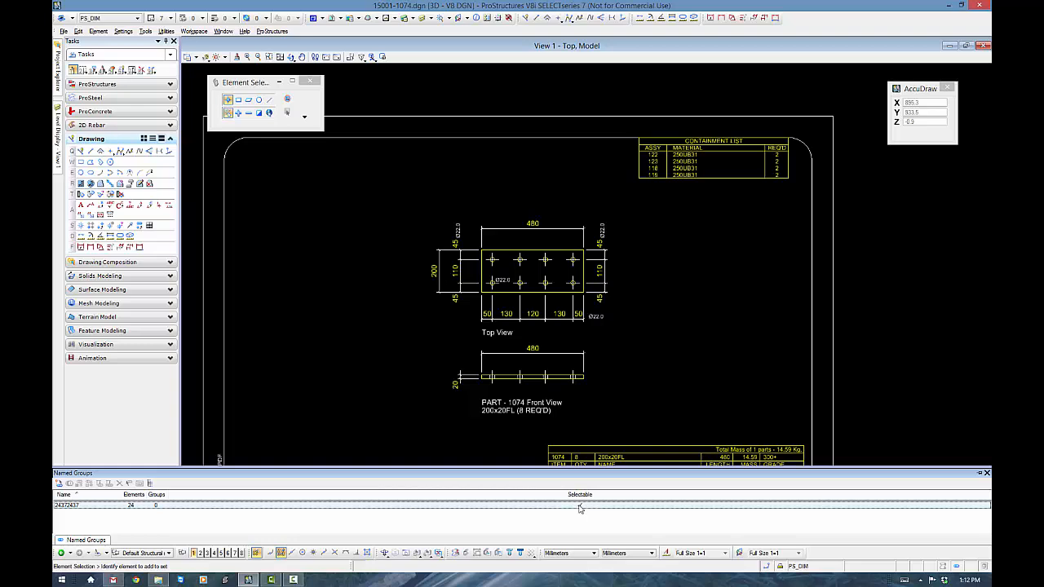
{"action": "left_click", "coordinate": [572, 292]}
{"action": "left_click", "coordinate": [657, 293]}
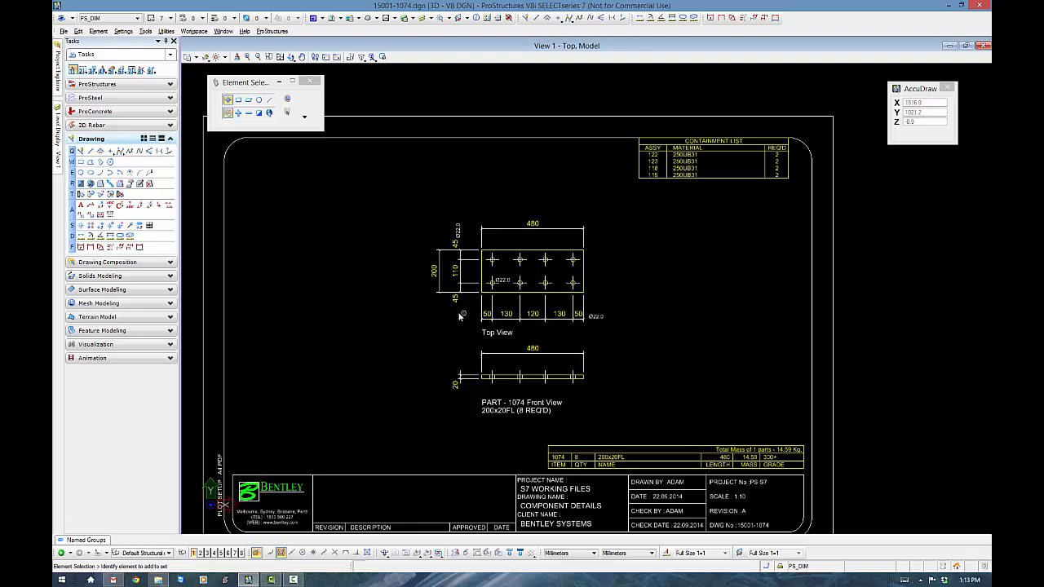
Step: Use Modify Element to move the lower 45 dimension text between its extension lines, left of the plate in the Top View
{"action": "scroll", "coordinate": [454, 300], "scroll_direction": "up", "scroll_amount": 2}
{"action": "scroll", "coordinate": [454, 300], "scroll_direction": "up", "scroll_amount": 2}
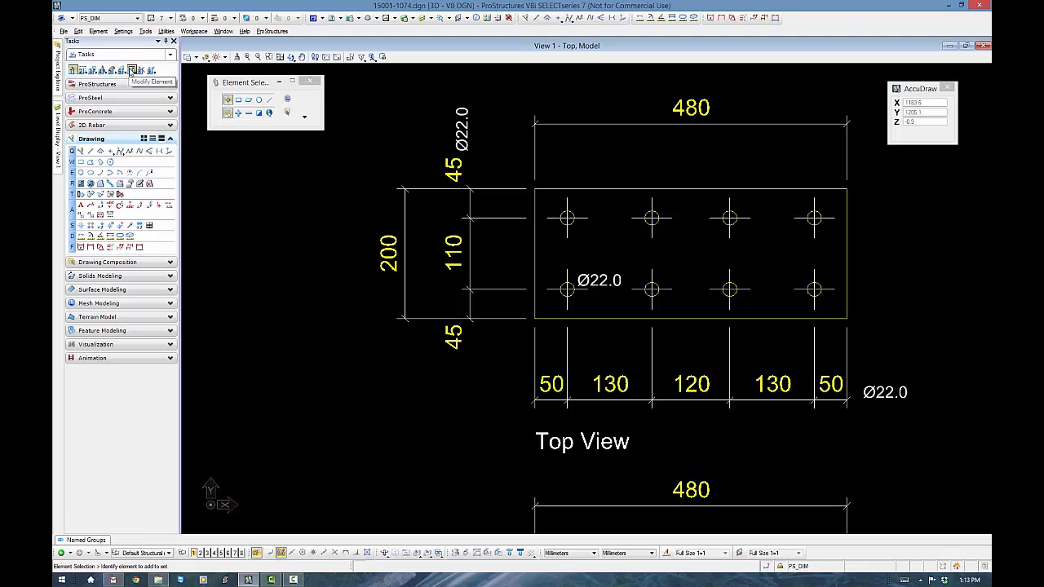
{"action": "left_click", "coordinate": [131, 70]}
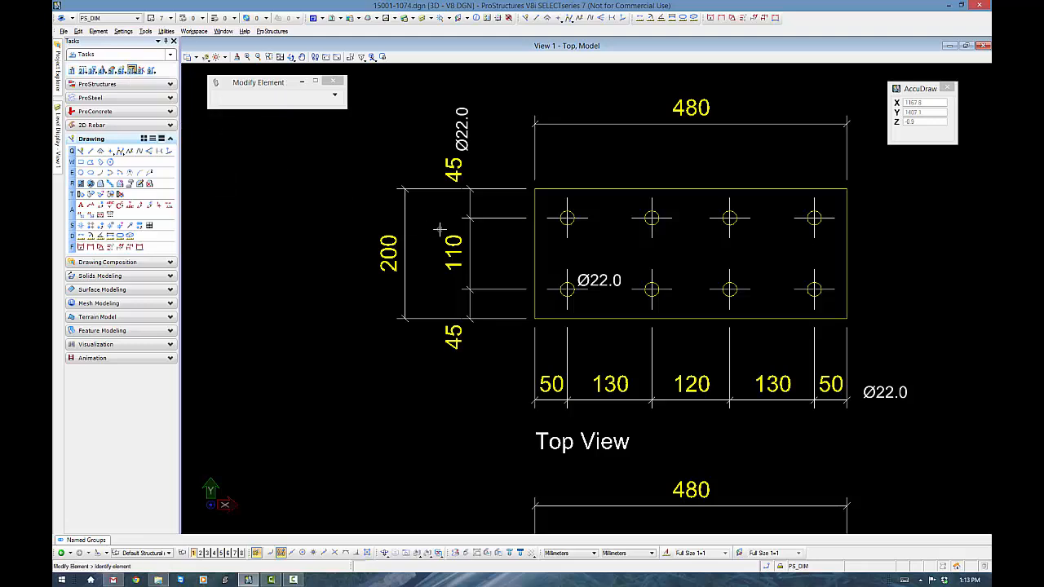
{"action": "left_click", "coordinate": [453, 334]}
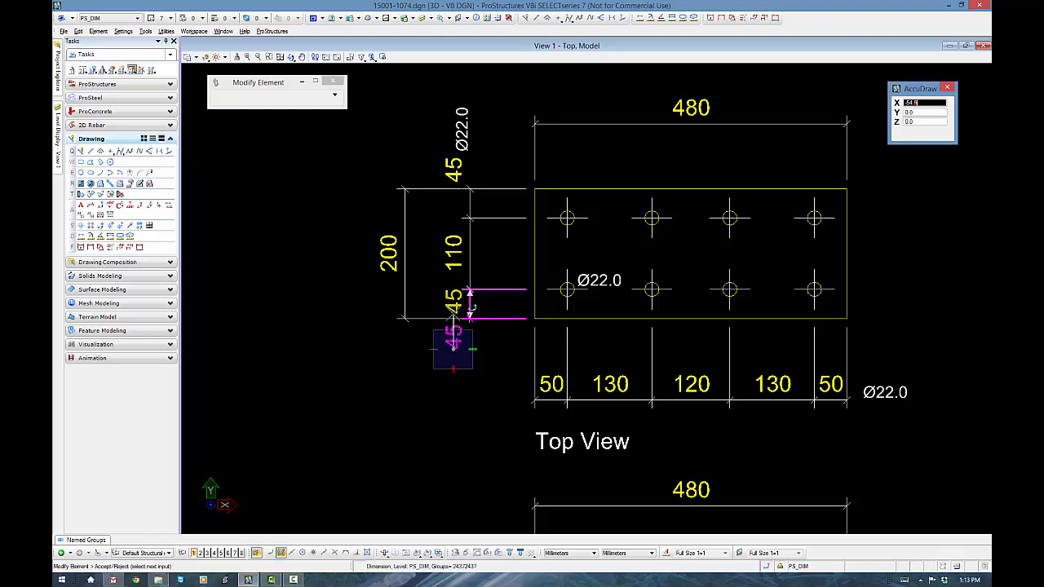
{"action": "left_click", "coordinate": [466, 303]}
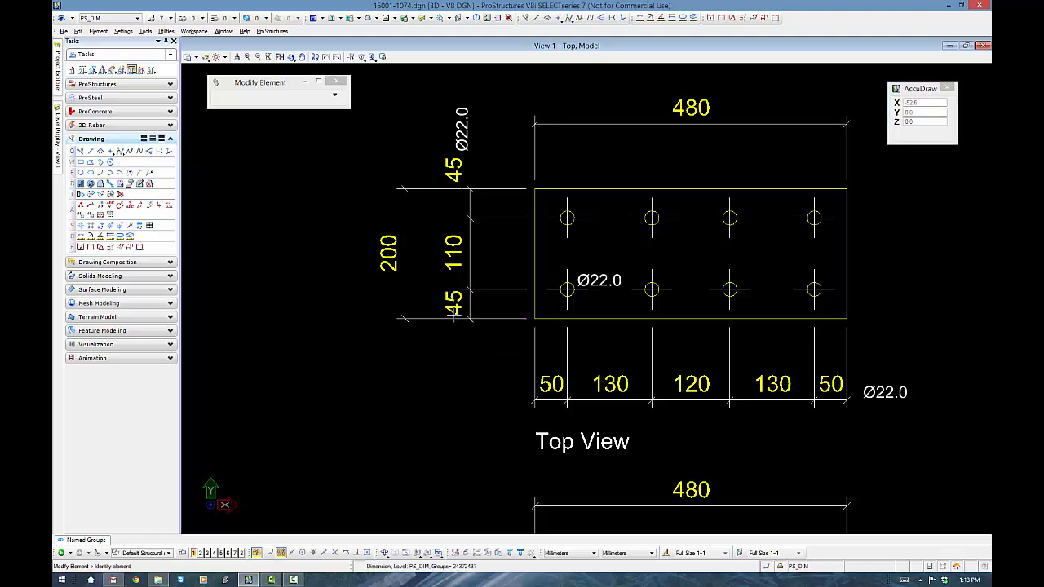
Step: Move the leftmost 50 dimension text below the plate outside its extension line, to the left of the plate edge
{"action": "left_click", "coordinate": [551, 388]}
{"action": "left_click", "coordinate": [498, 385]}
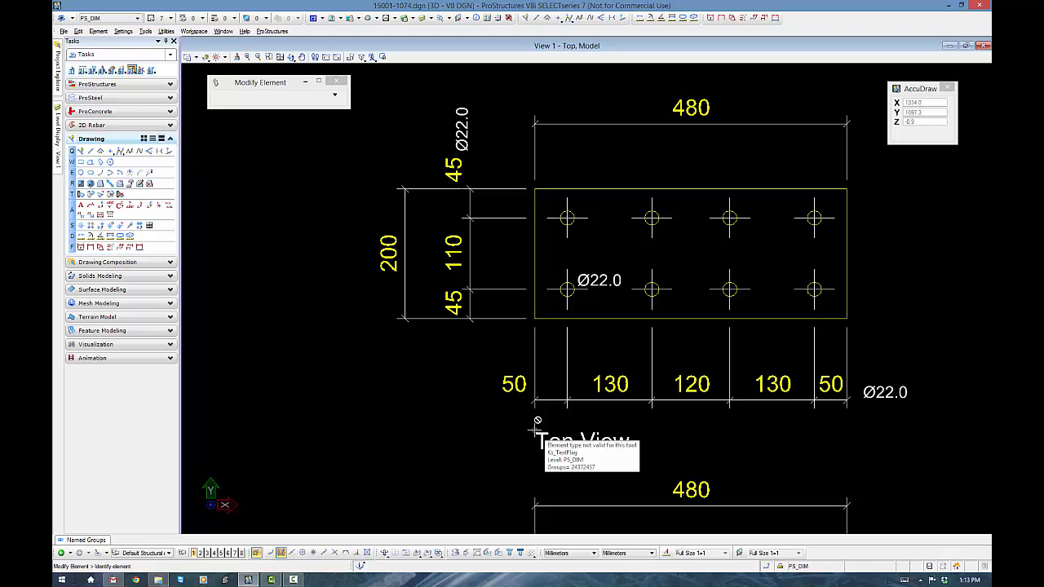
{"action": "key", "text": "Escape"}
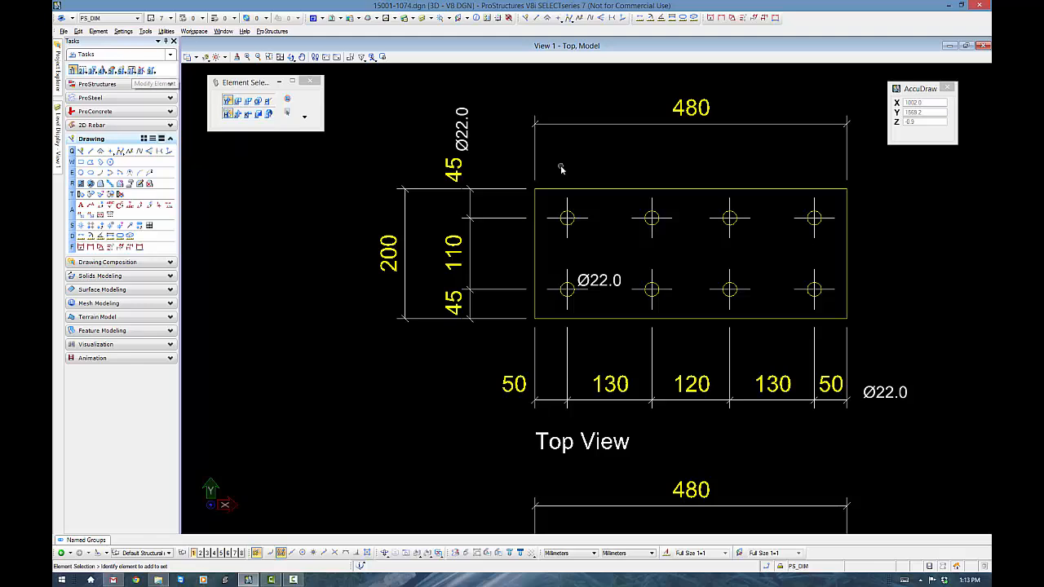
{"action": "key", "text": "r"}
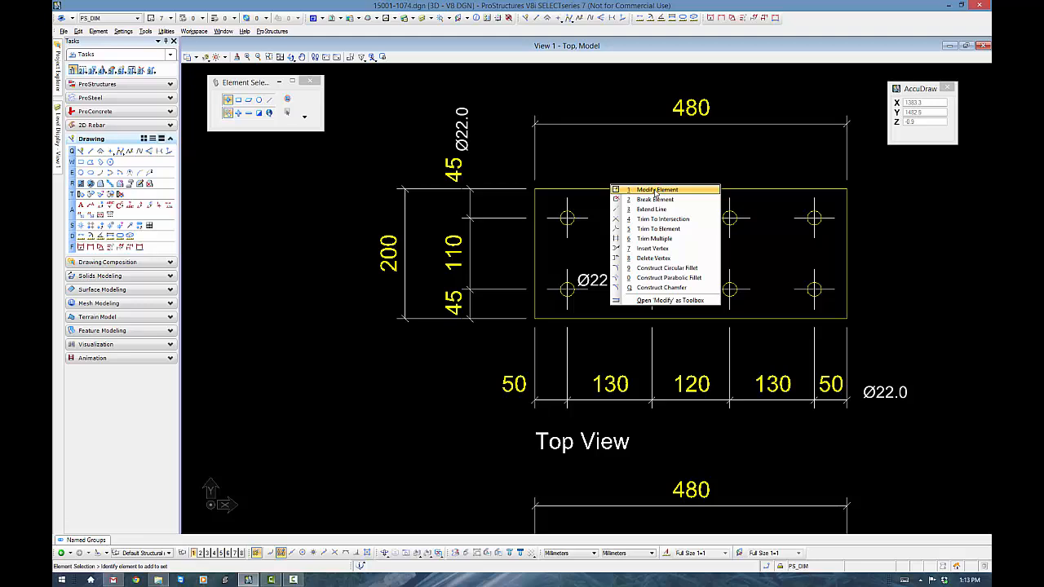
{"action": "left_click", "coordinate": [656, 190]}
{"action": "left_click", "coordinate": [654, 189]}
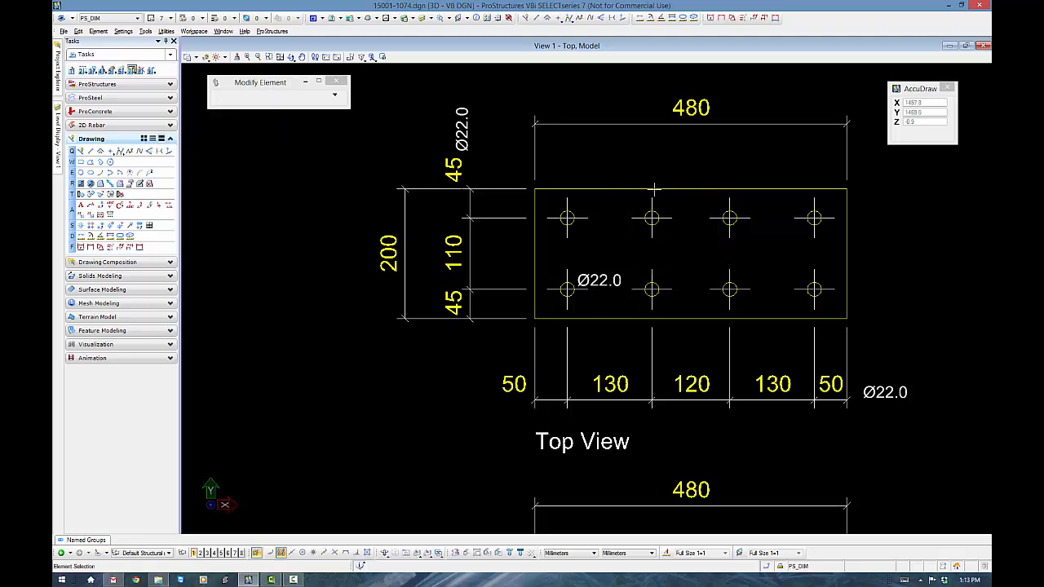
{"action": "left_click", "coordinate": [74, 70]}
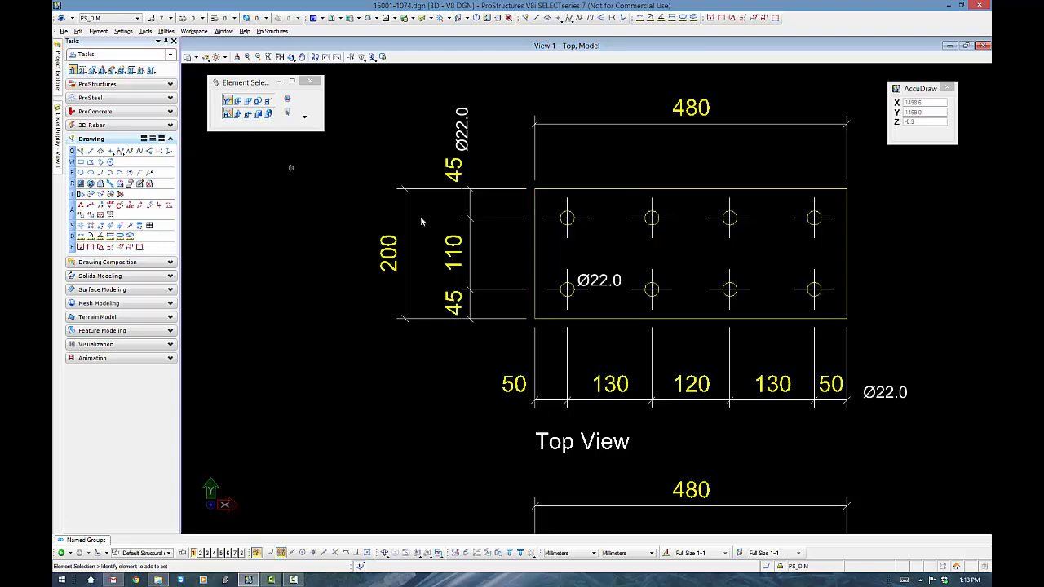
Step: Return to the previously opened model ProSteel Detailing.dgn
{"action": "scroll", "coordinate": [550, 389], "scroll_direction": "down", "scroll_amount": 5}
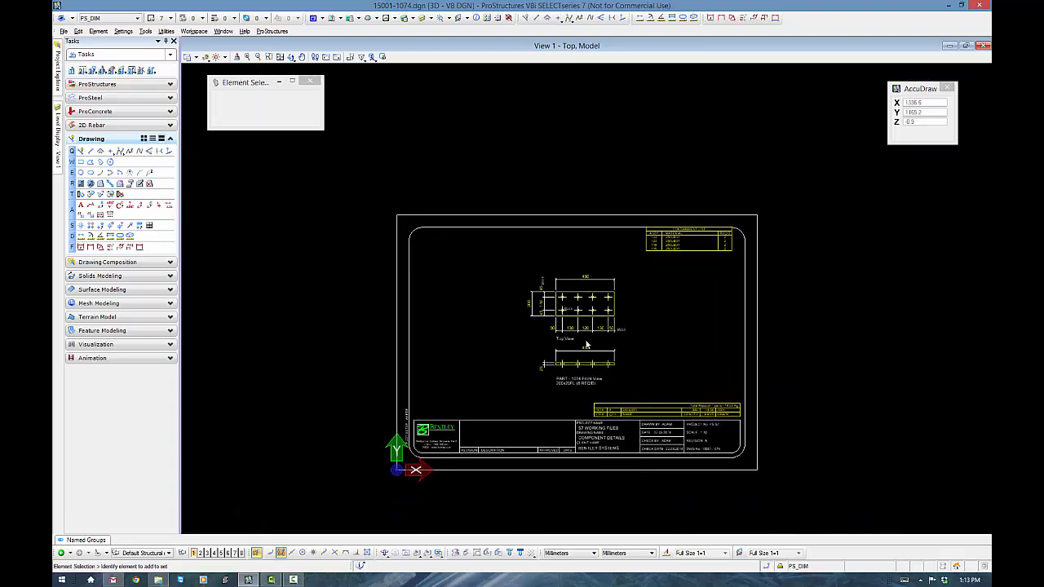
{"action": "scroll", "coordinate": [543, 390], "scroll_direction": "up", "scroll_amount": 3}
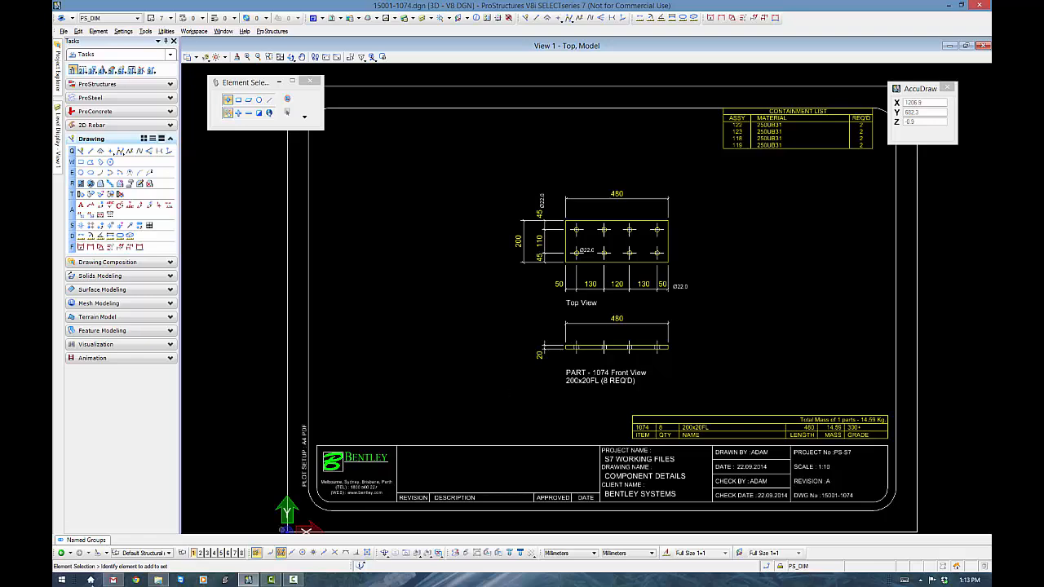
{"action": "left_click", "coordinate": [70, 552]}
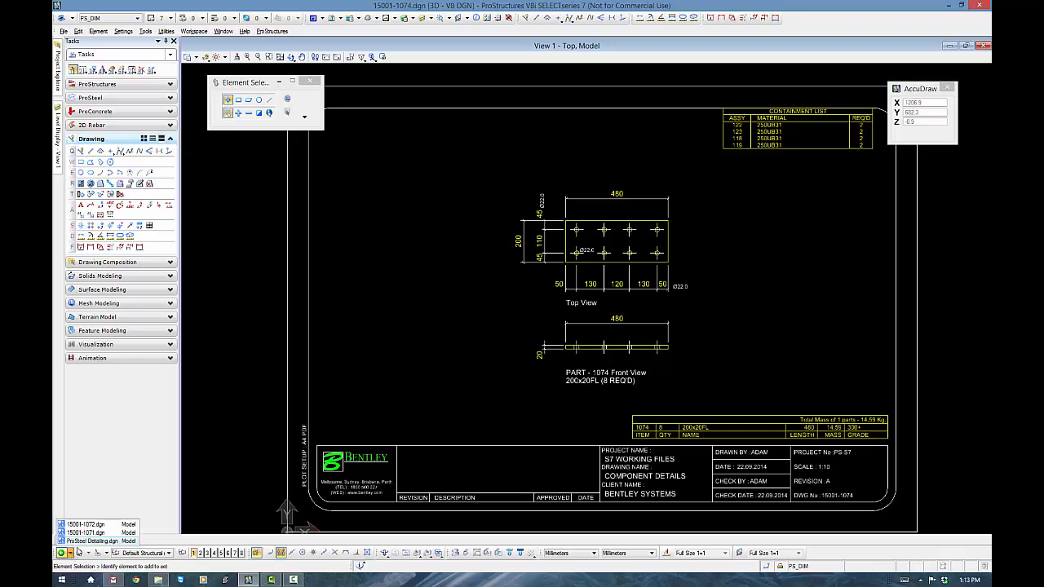
{"action": "left_click", "coordinate": [104, 542]}
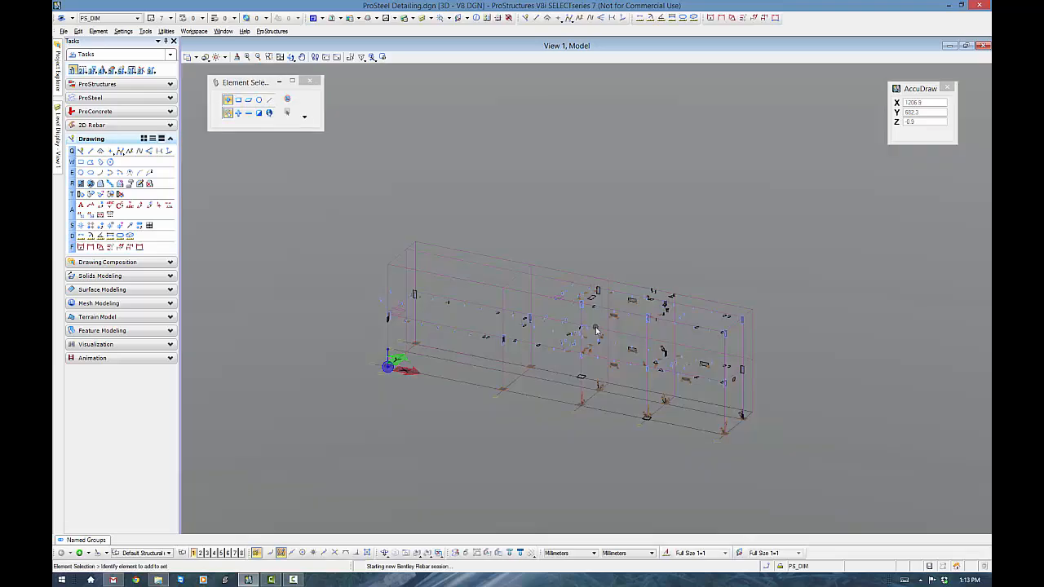
Step: Change the LvPos1 title in the ProSteel Drawing Information Table to SHAFT DETAILS and accept the table
{"action": "left_click", "coordinate": [119, 98]}
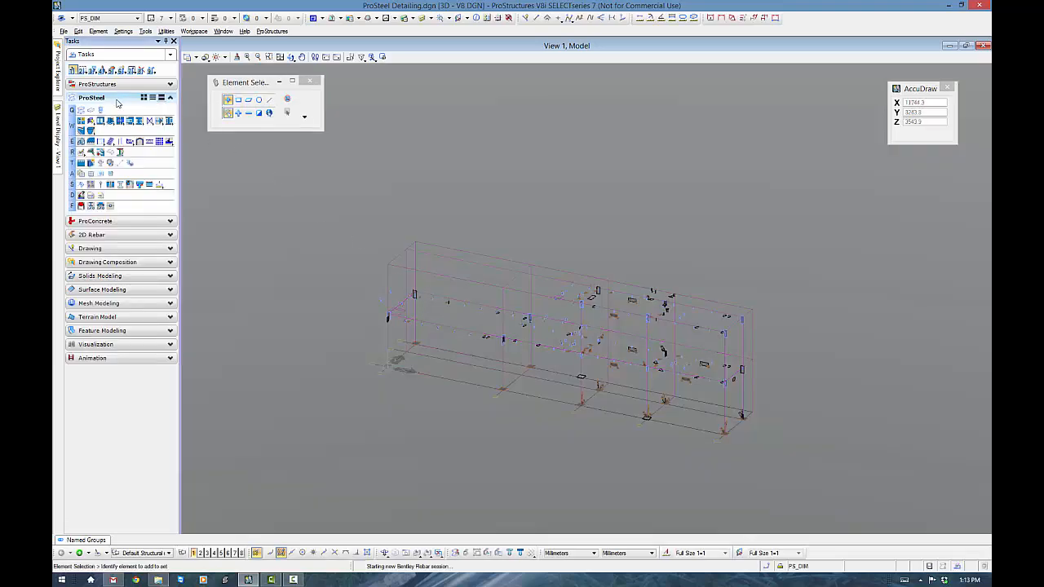
{"action": "left_click", "coordinate": [114, 84]}
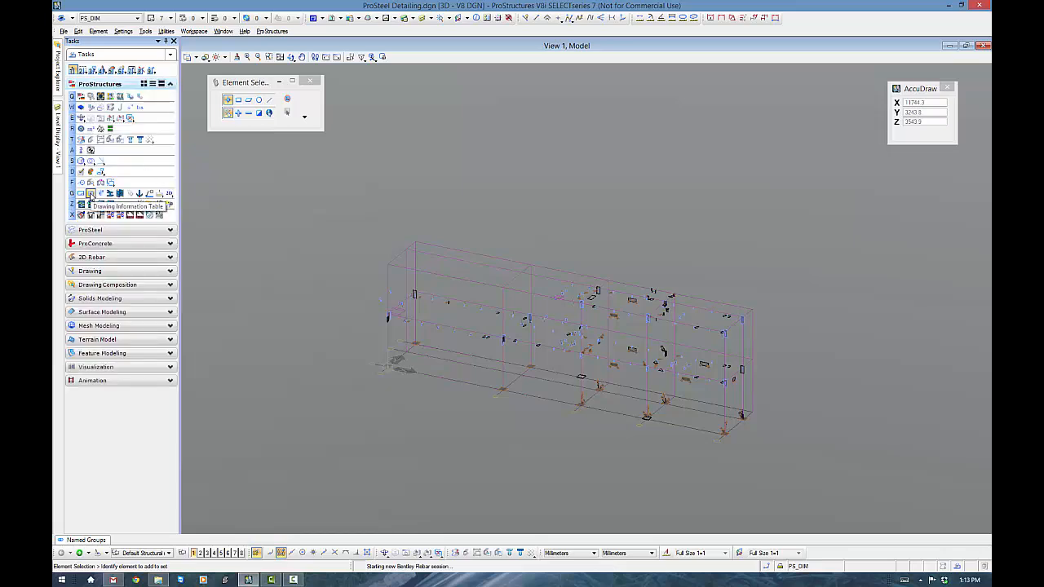
{"action": "left_click", "coordinate": [90, 195]}
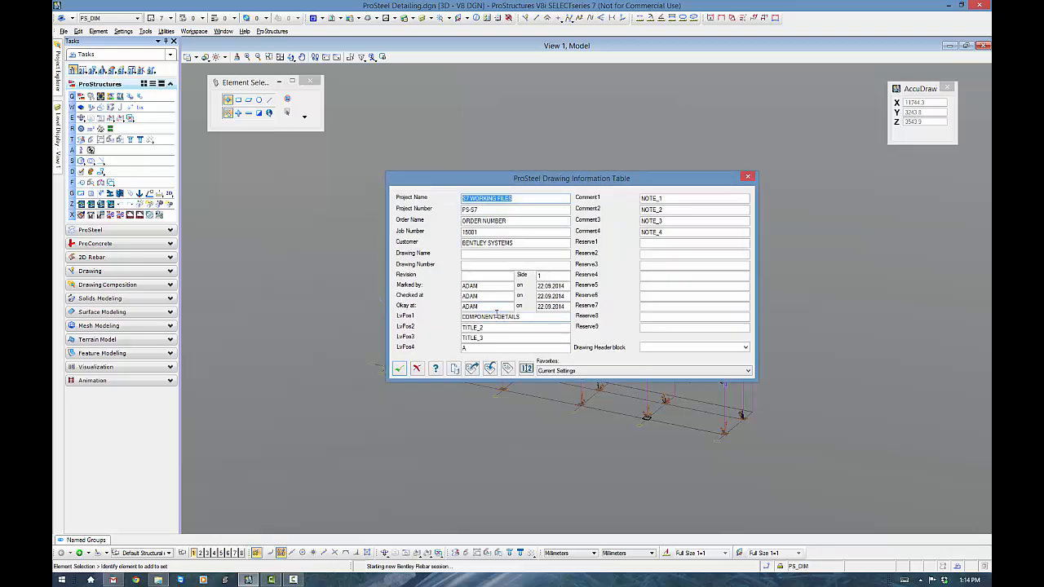
{"action": "left_click_drag", "start_coordinate": [496, 314], "coordinate": [458, 316]}
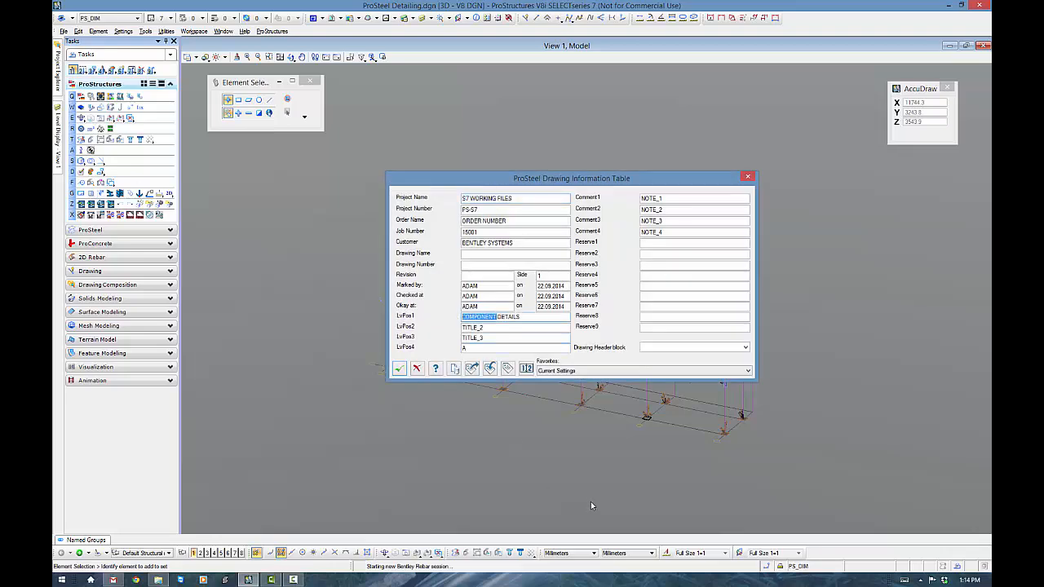
{"action": "type", "text": "SHAFT"}
{"action": "left_click", "coordinate": [479, 327]}
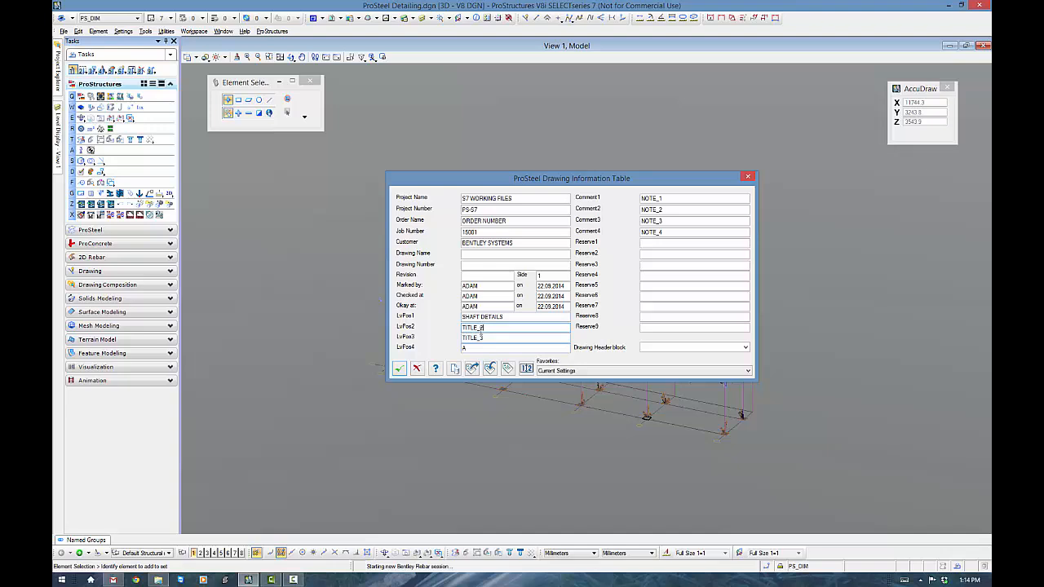
{"action": "left_click", "coordinate": [399, 369]}
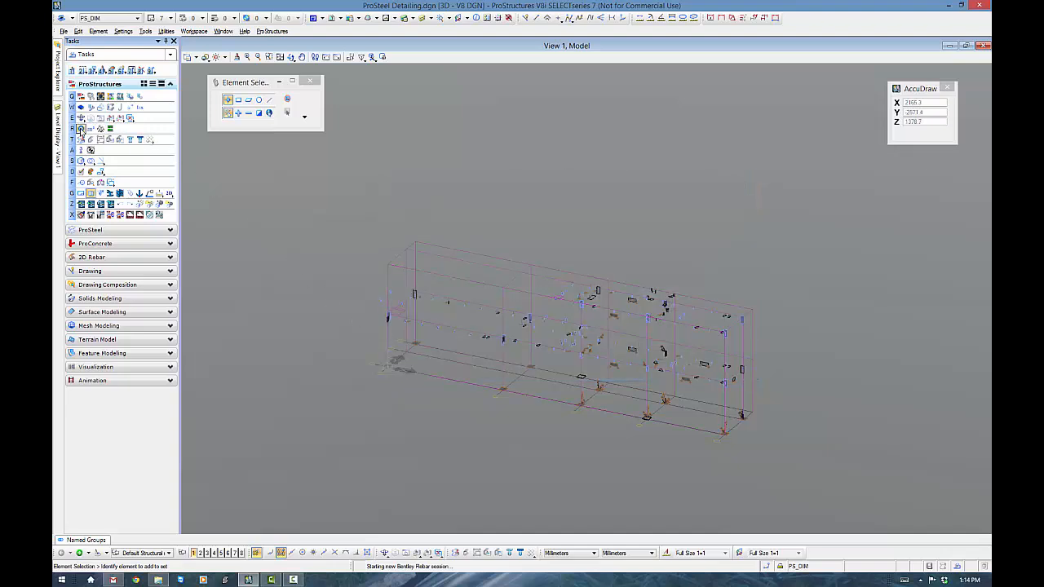
Step: Turn off the Fittings display class and turn on Members in ProSteel Display Classes, then accept the settings
{"action": "left_click", "coordinate": [83, 129]}
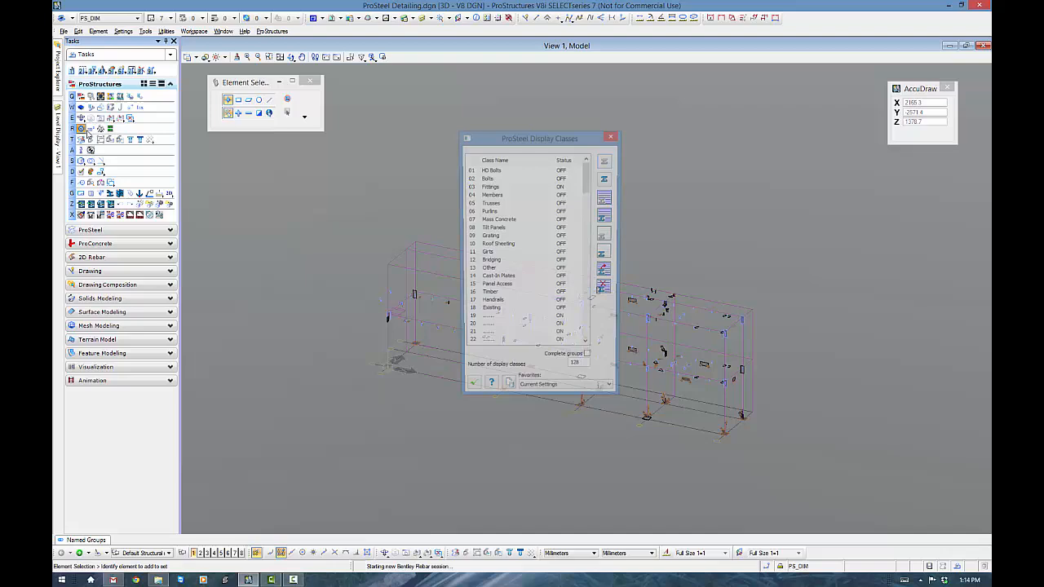
{"action": "left_click", "coordinate": [489, 187]}
{"action": "left_click", "coordinate": [605, 200]}
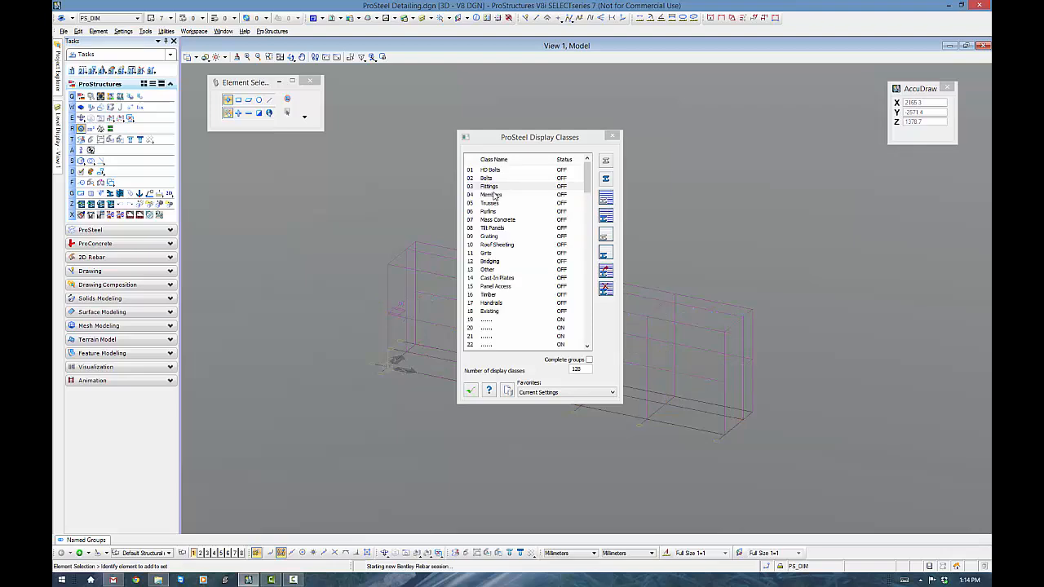
{"action": "left_click", "coordinate": [492, 195]}
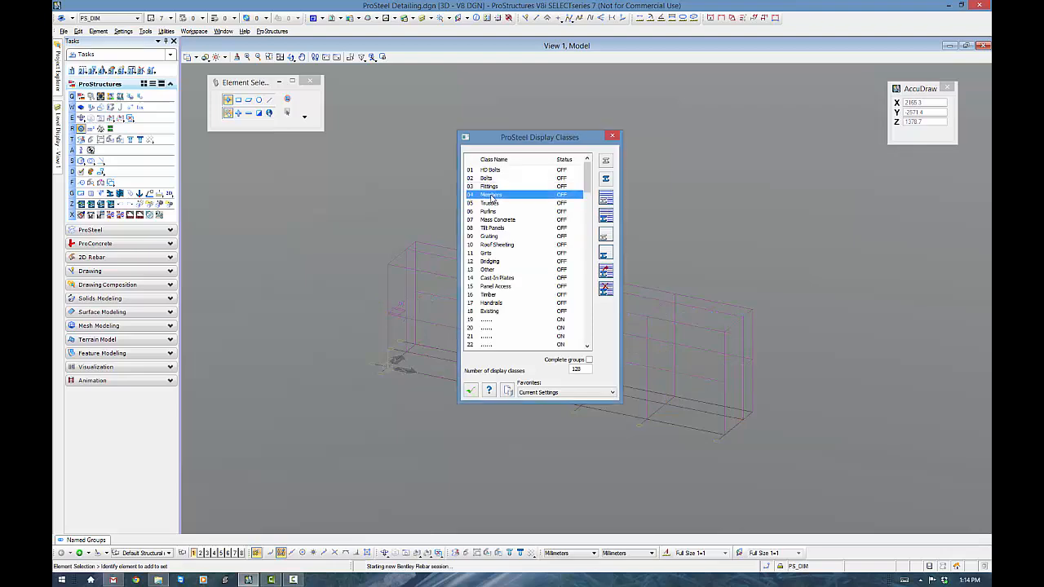
{"action": "left_click", "coordinate": [604, 217]}
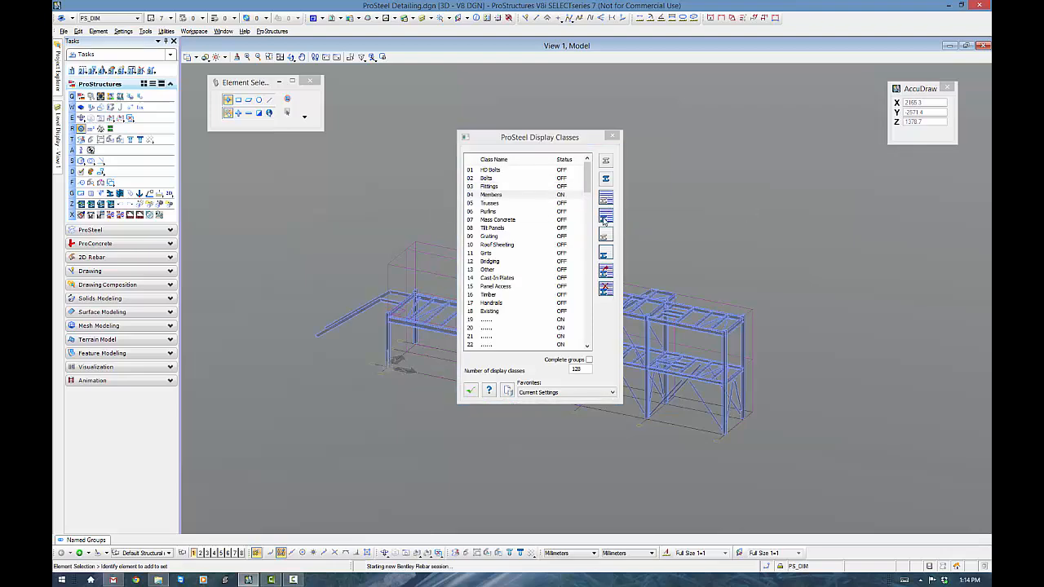
{"action": "left_click", "coordinate": [470, 391]}
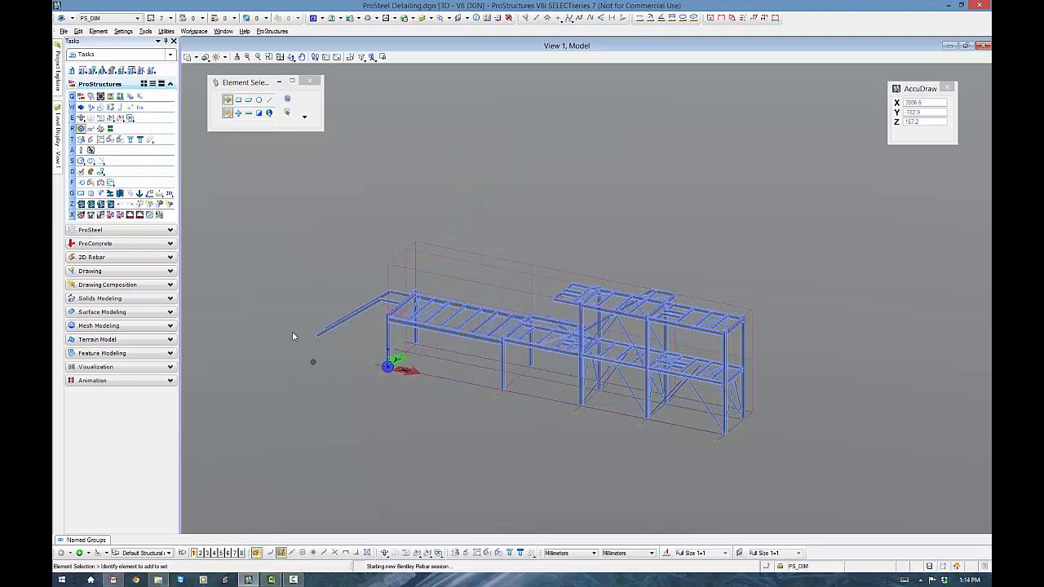
Step: Start DetailCenter Express for the model and load the Single Part (Members) template from Part per Page (Scale 1:10)
{"action": "left_click", "coordinate": [168, 194]}
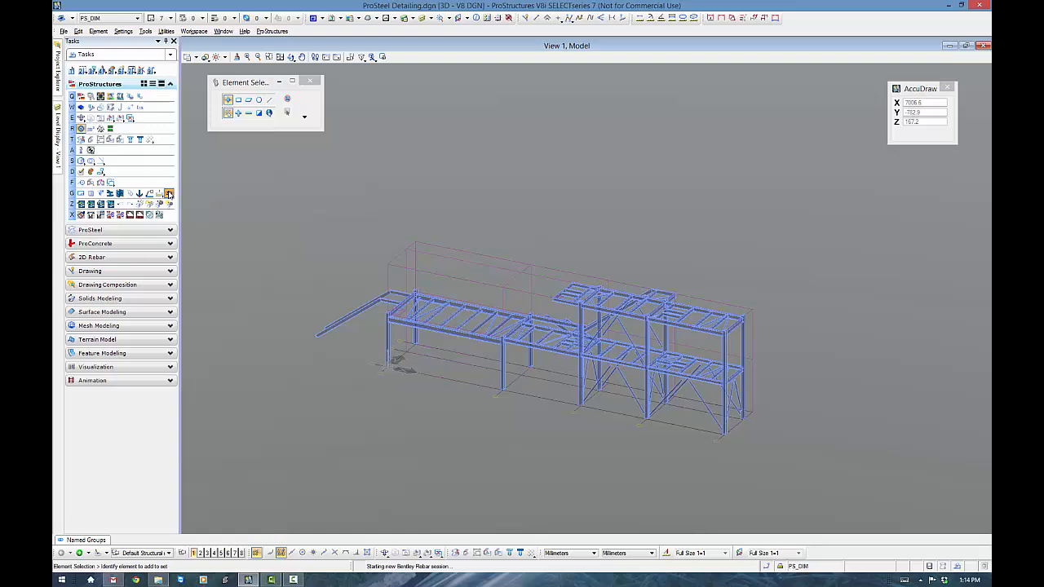
{"action": "left_click", "coordinate": [446, 243]}
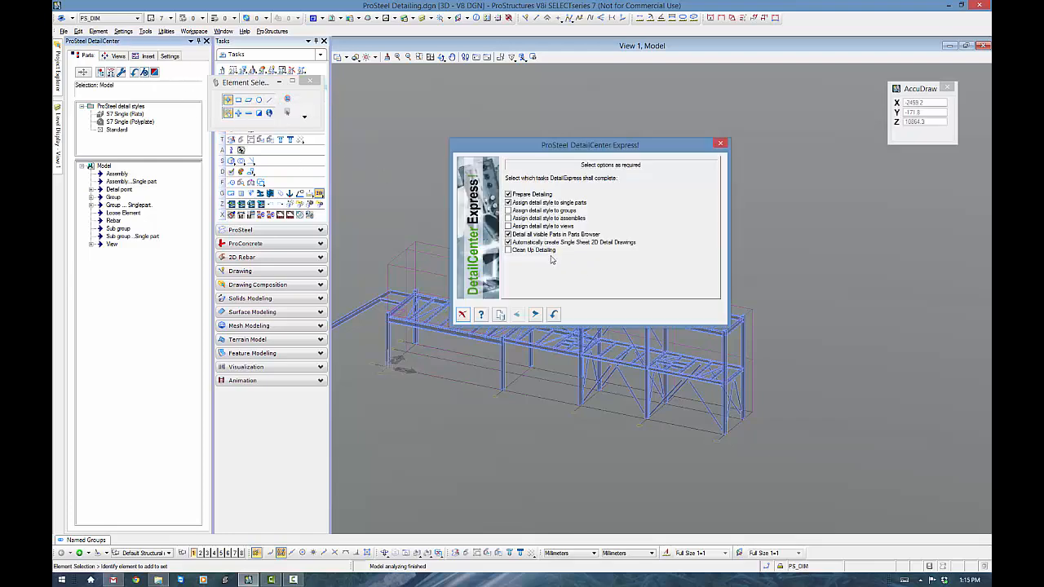
{"action": "left_click", "coordinate": [501, 317]}
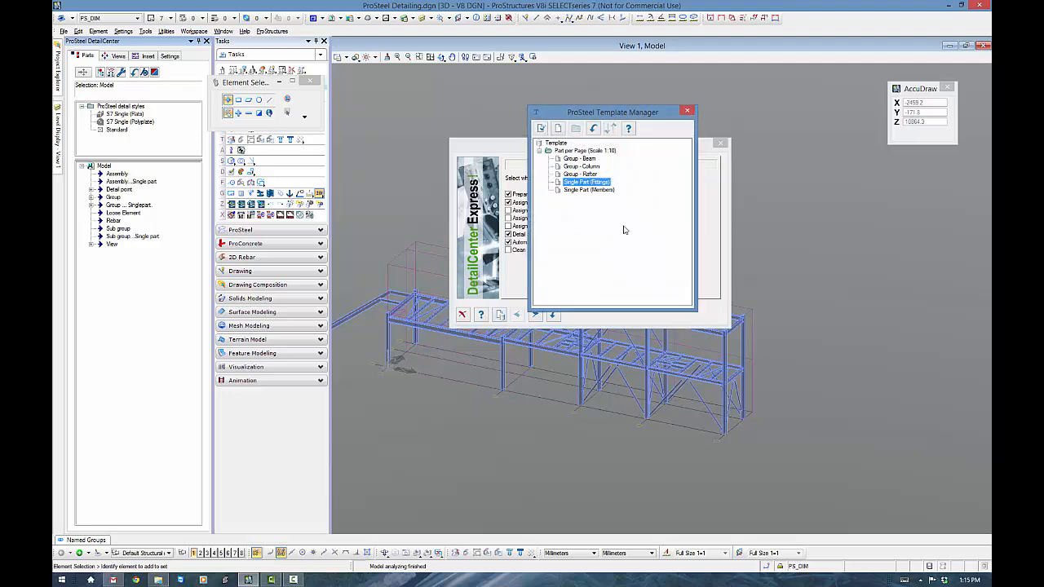
{"action": "left_click", "coordinate": [580, 190]}
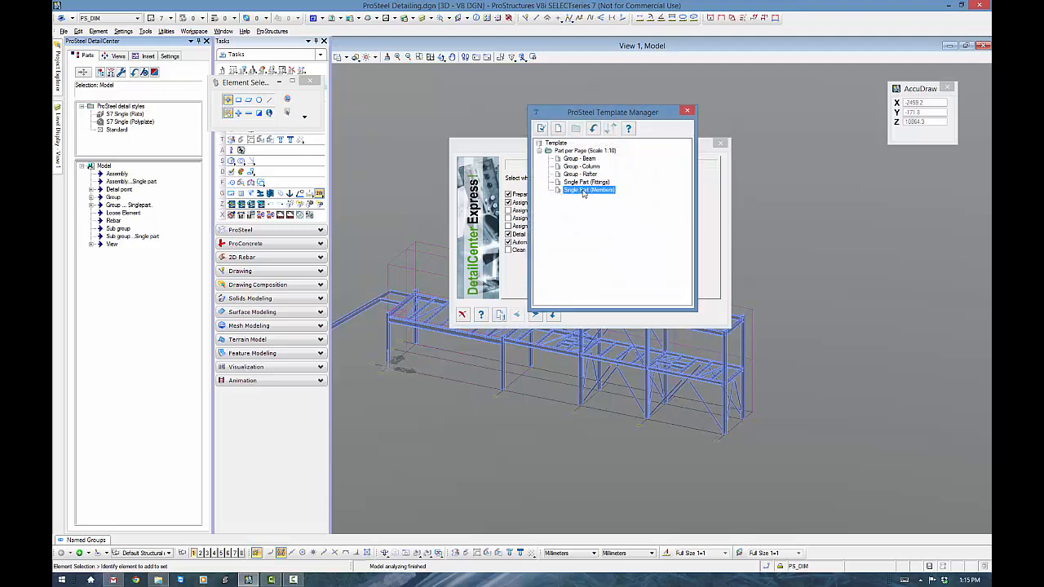
{"action": "double_click", "coordinate": [583, 191]}
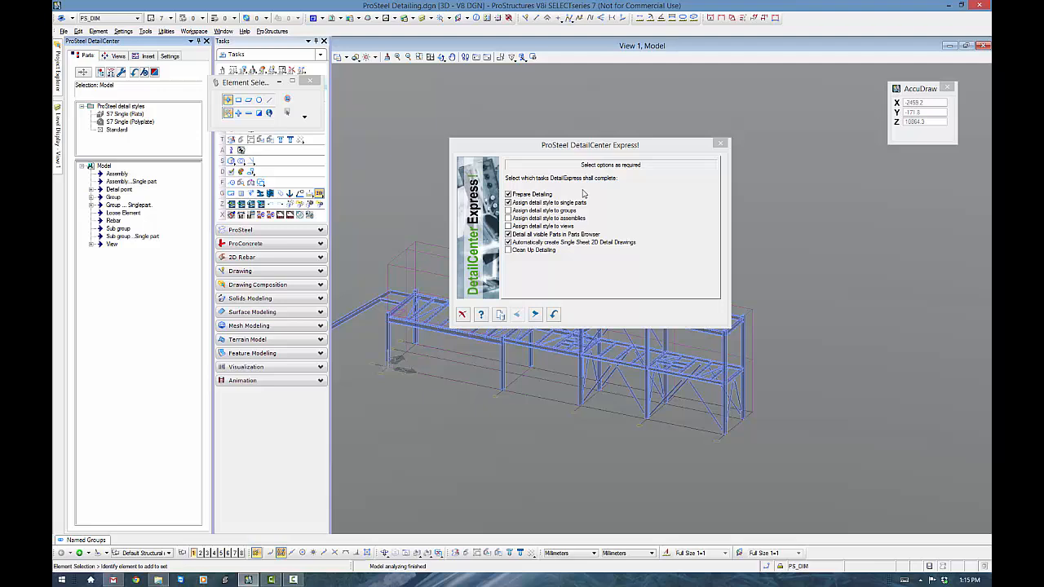
Step: Keep the template's settings through to Single Sheet Output and run the detailing of the visible member parts
{"action": "left_click", "coordinate": [535, 315]}
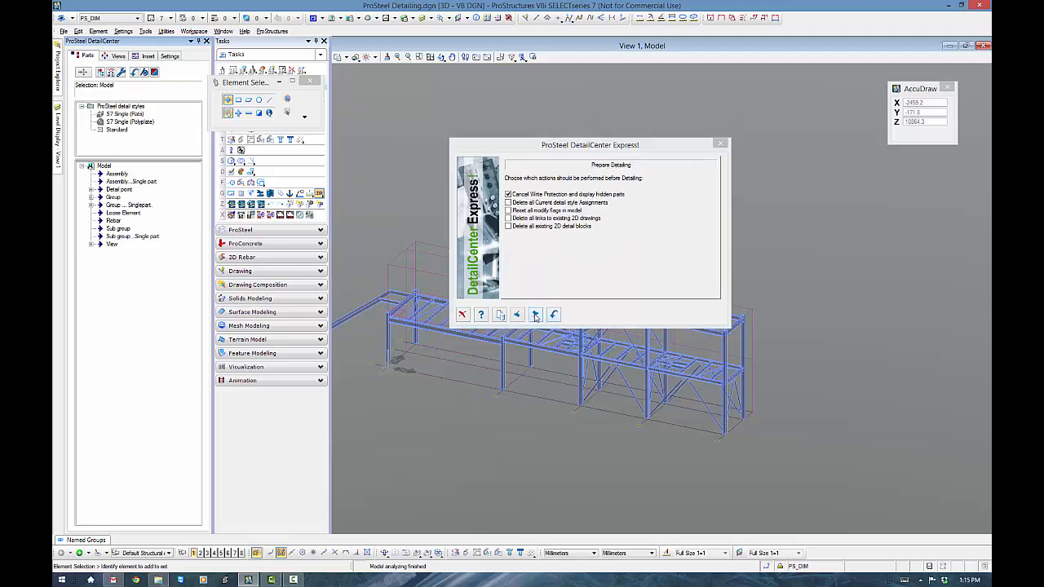
{"action": "left_click", "coordinate": [536, 315]}
{"action": "left_click", "coordinate": [535, 316]}
{"action": "left_click", "coordinate": [536, 315]}
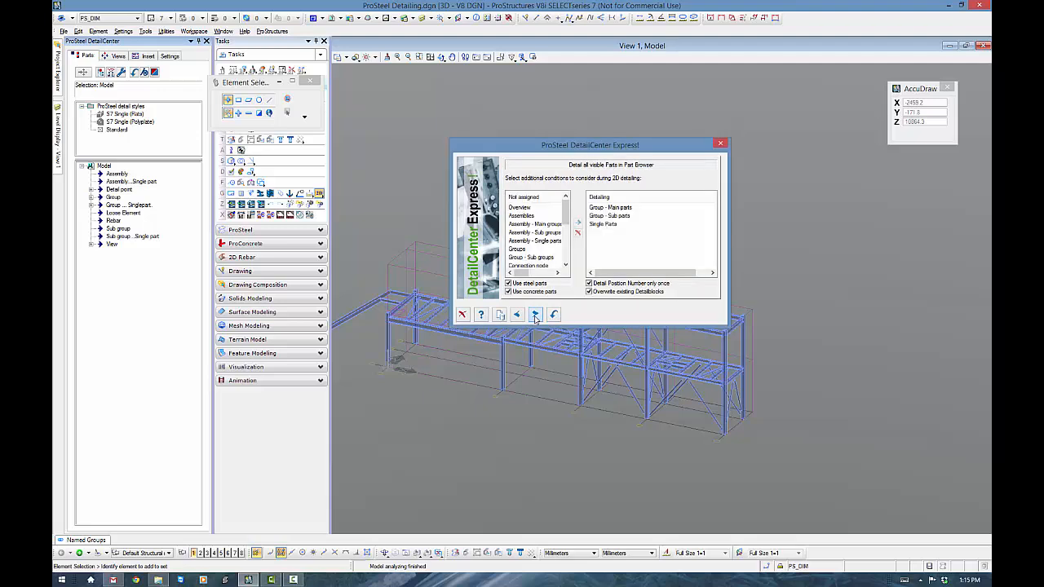
{"action": "left_click", "coordinate": [535, 316]}
{"action": "left_click", "coordinate": [536, 315]}
{"action": "left_click", "coordinate": [536, 315]}
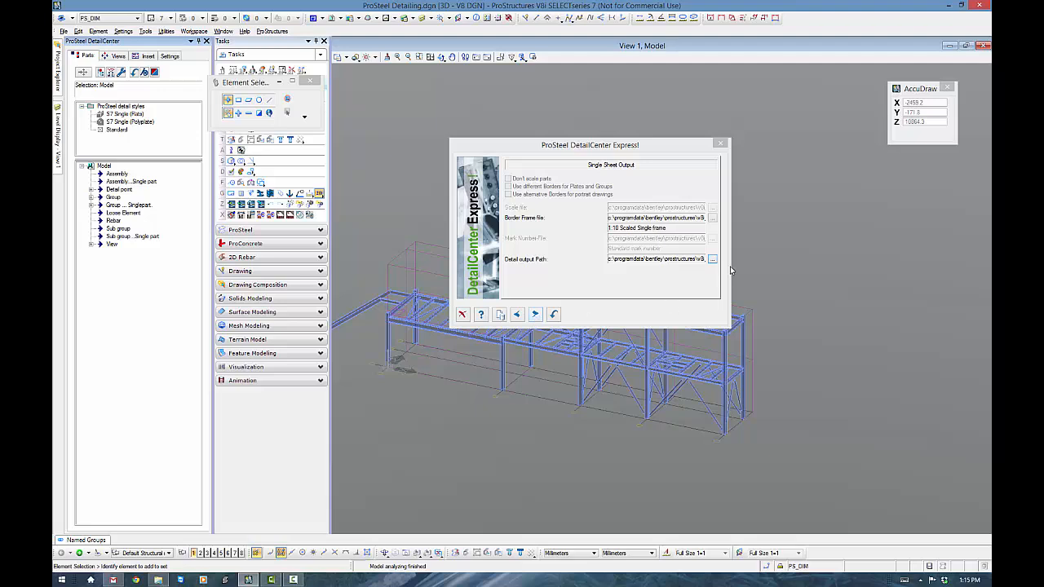
{"action": "left_click", "coordinate": [554, 316]}
{"action": "left_click", "coordinate": [524, 334]}
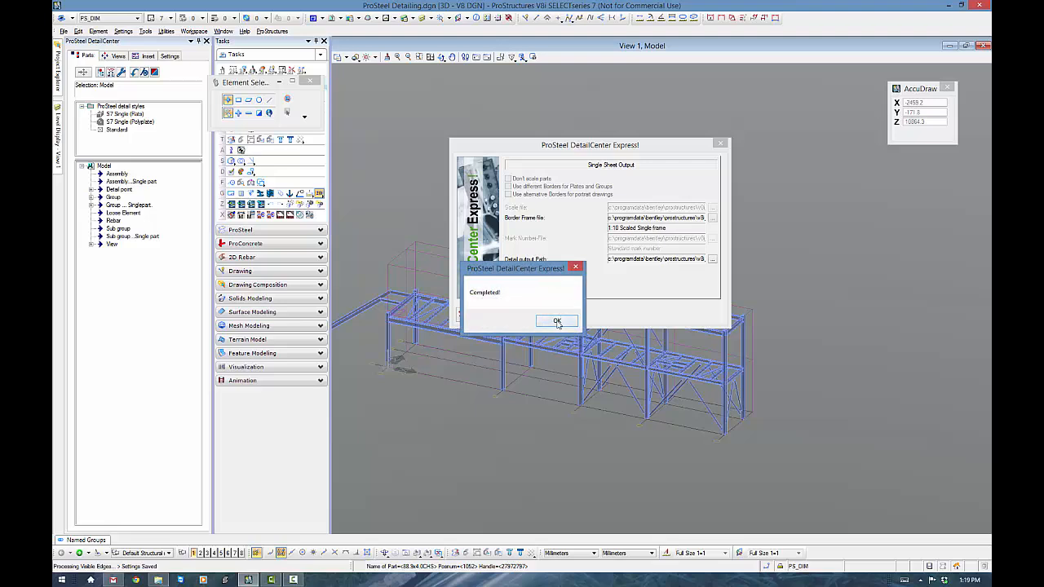
Step: Acknowledge the completed detailing run and close both DetailCenter Express and DetailCenter
{"action": "left_click_drag", "start_coordinate": [552, 269], "coordinate": [604, 225]}
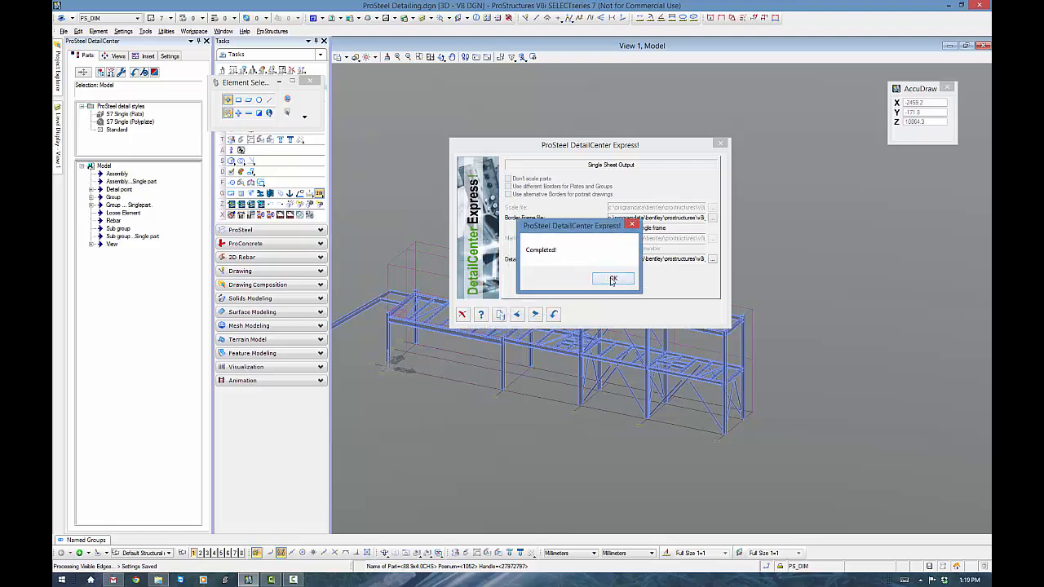
{"action": "left_click", "coordinate": [610, 278]}
{"action": "left_click", "coordinate": [462, 315]}
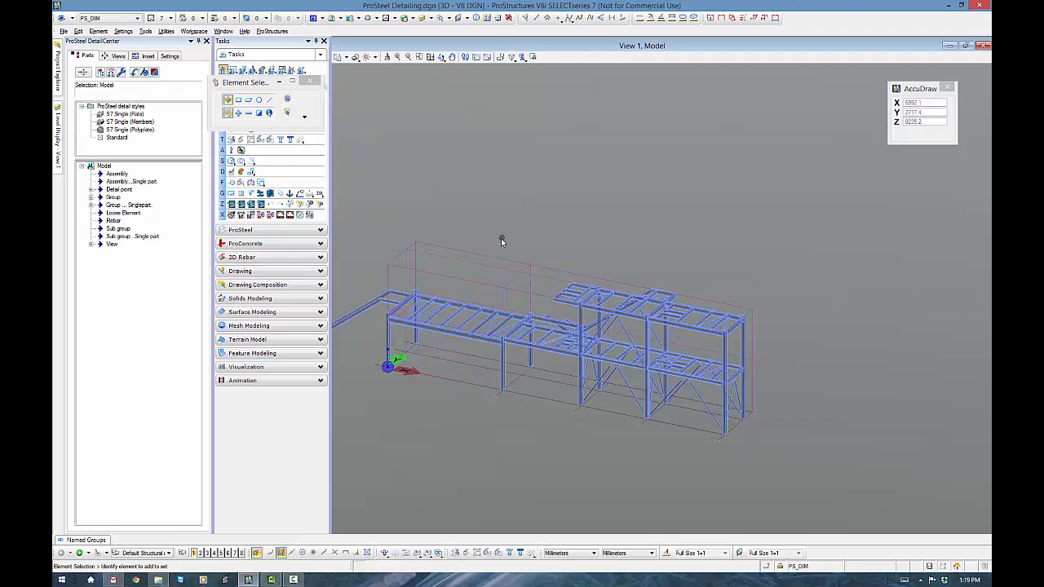
{"action": "middle_click_drag", "start_coordinate": [487, 237], "coordinate": [542, 205]}
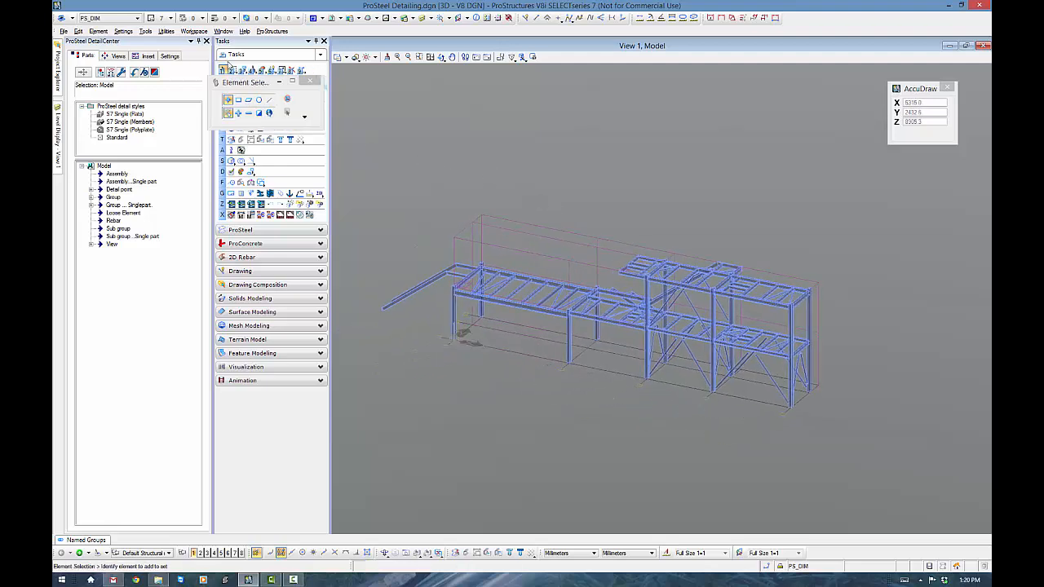
{"action": "left_click", "coordinate": [206, 42]}
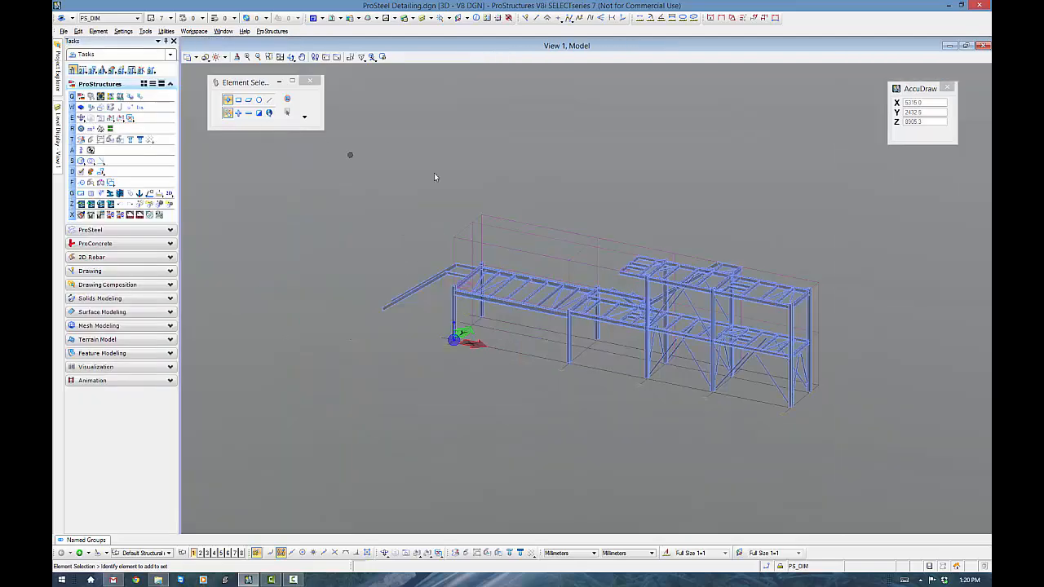
Step: Open drawing 15001-1071.dgn from the Designs links in Project Explorer
{"action": "mouse_move", "coordinate": [55, 75]}
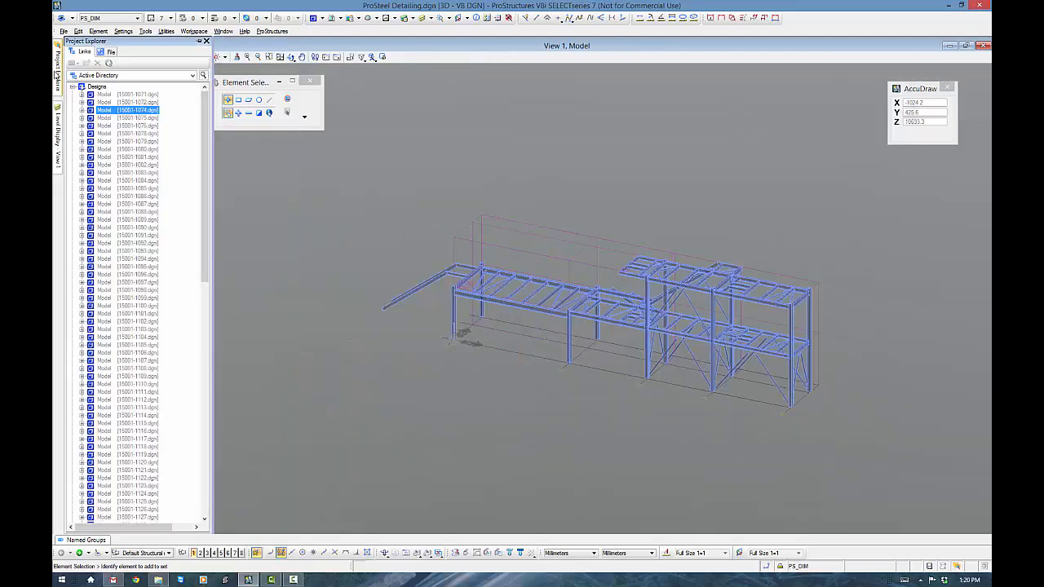
{"action": "left_click", "coordinate": [96, 87]}
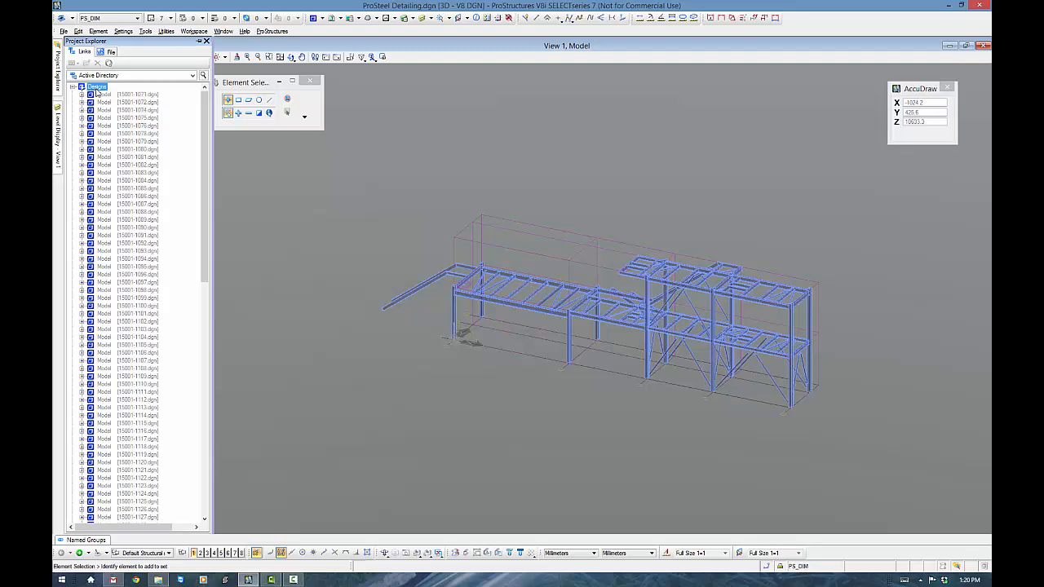
{"action": "left_click", "coordinate": [139, 94]}
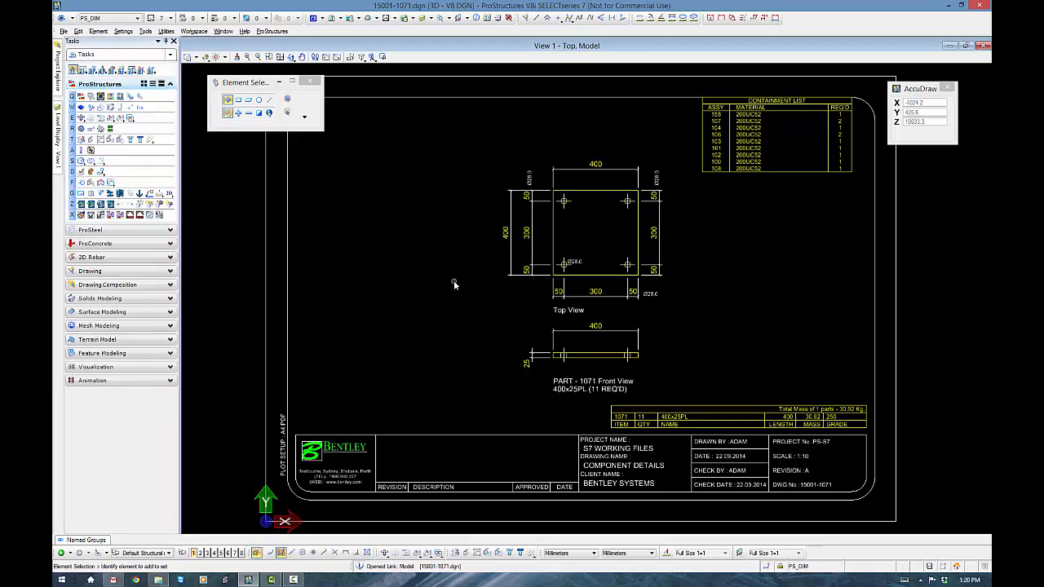
Step: Refresh the Designs links in Project Explorer and open the member drawing 15001-1000.dgn
{"action": "left_click", "coordinate": [59, 65]}
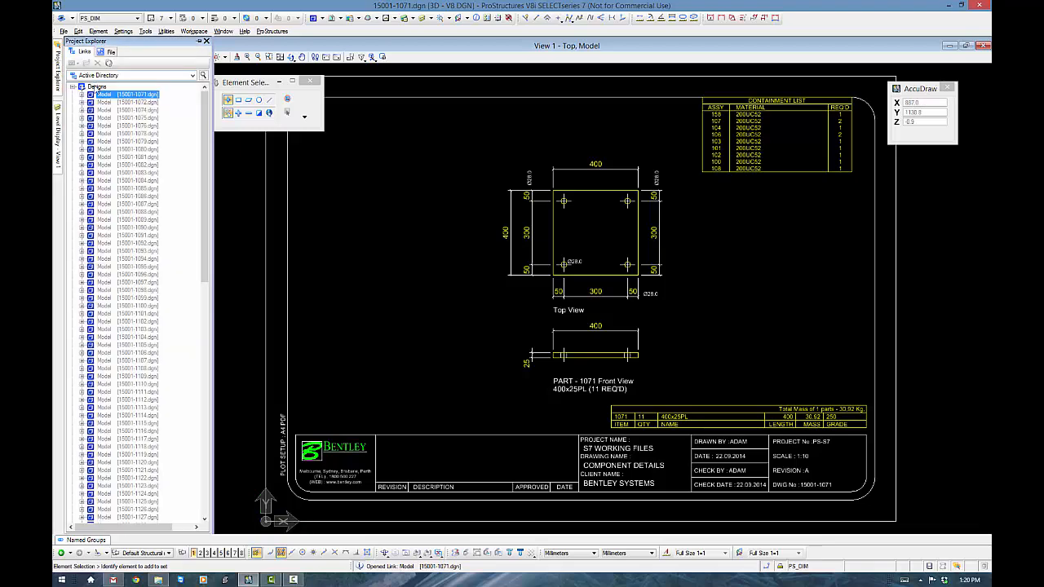
{"action": "right_click", "coordinate": [92, 86]}
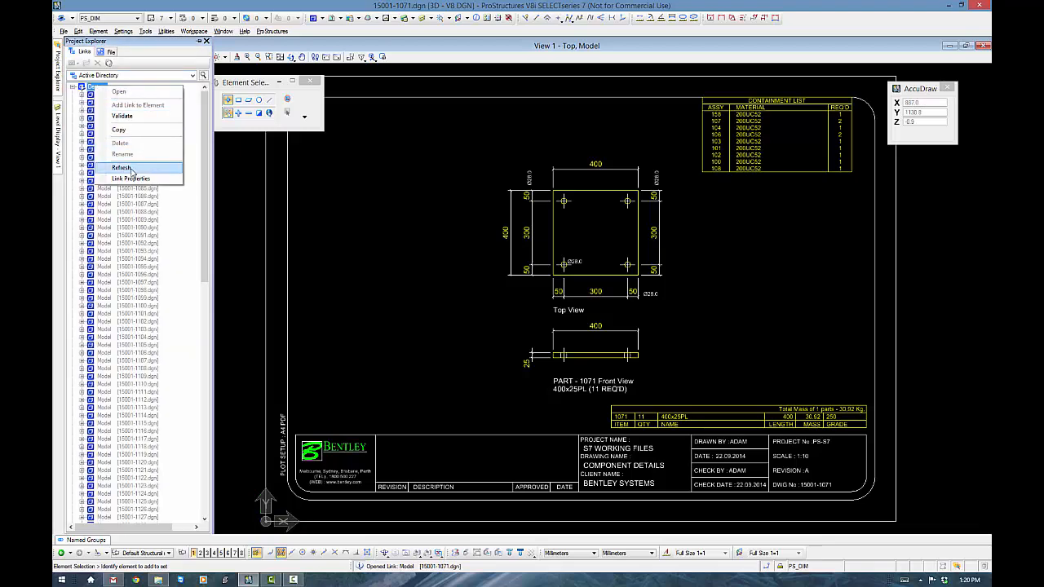
{"action": "left_click", "coordinate": [127, 169]}
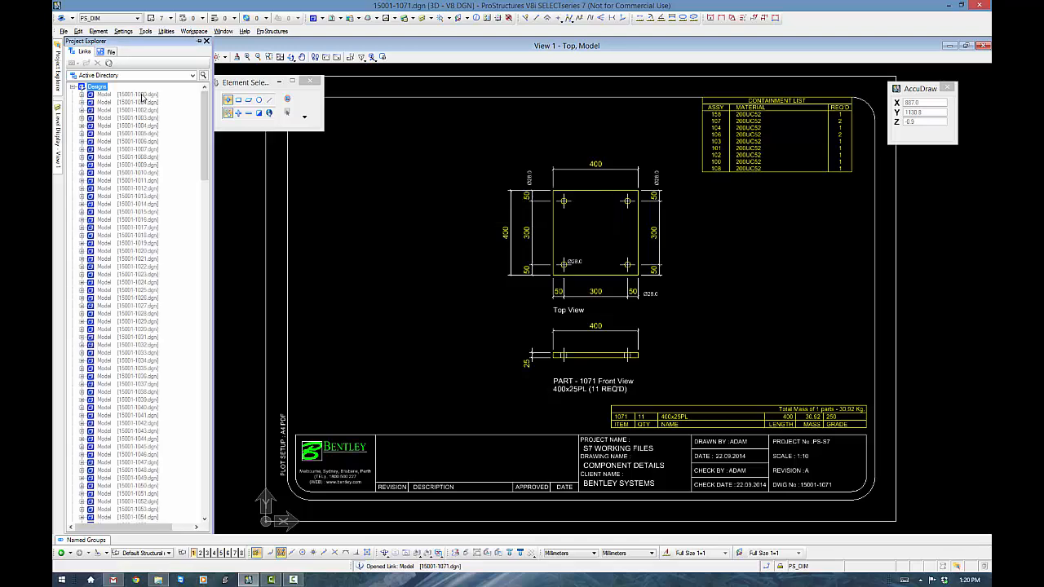
{"action": "double_click", "coordinate": [143, 95]}
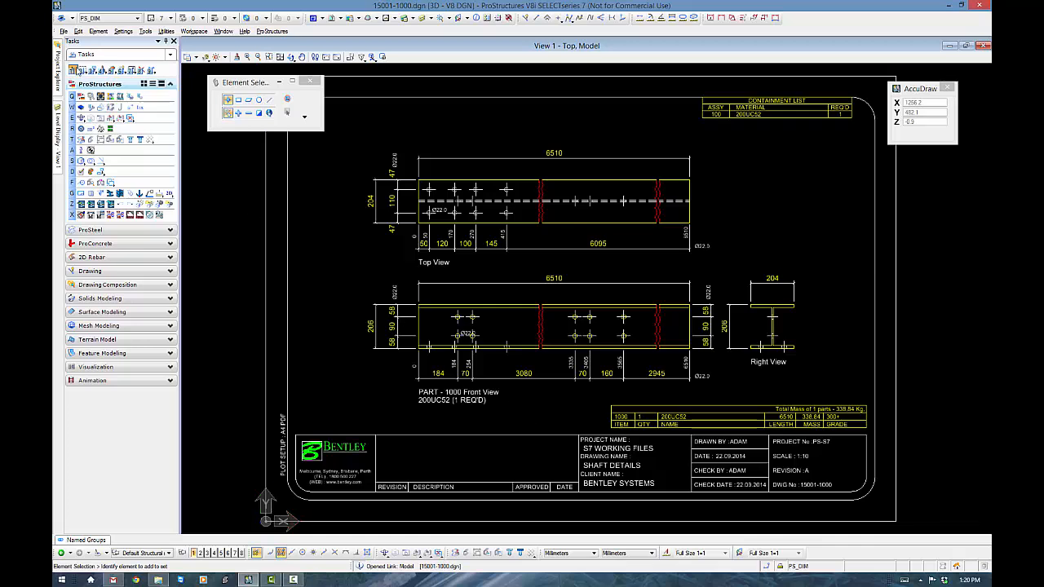
Step: Open drawing 15001-1001.dgn from Project Explorer and examine the dimensions at both ends of its Front View
{"action": "left_click", "coordinate": [60, 75]}
{"action": "left_click", "coordinate": [144, 103]}
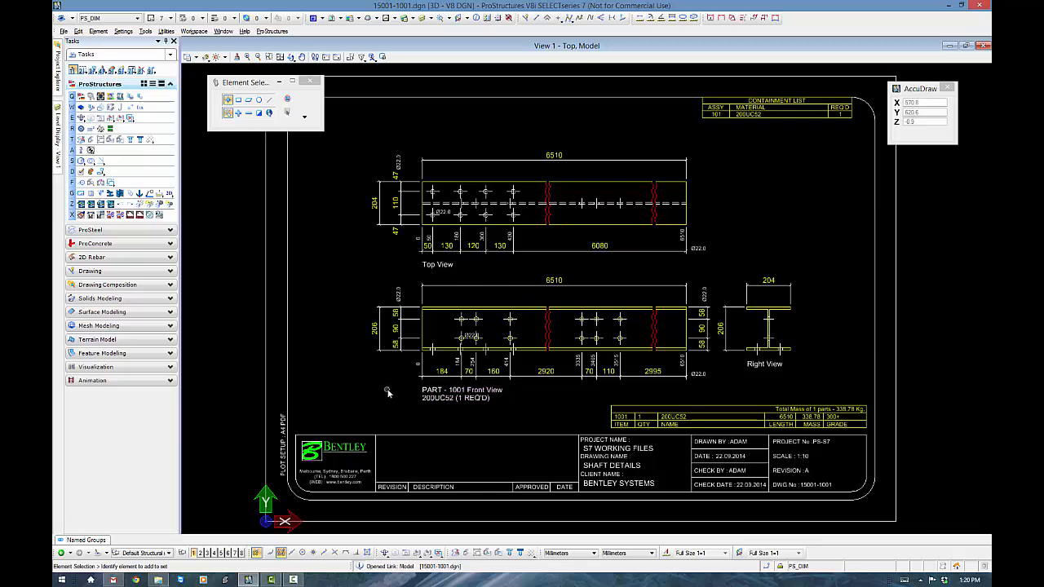
{"action": "left_click_drag", "start_coordinate": [411, 275], "coordinate": [392, 365]}
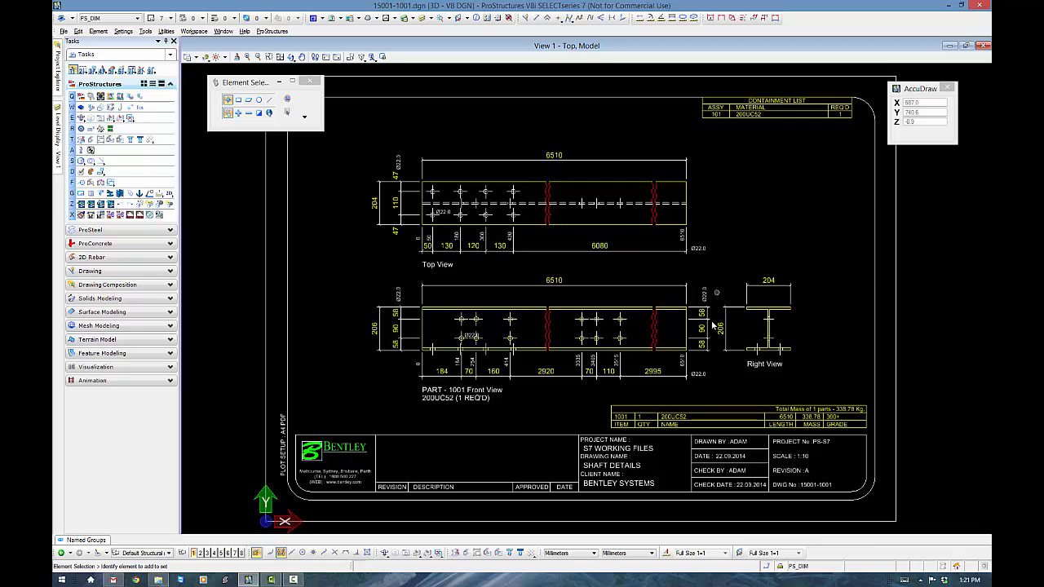
{"action": "left_click_drag", "start_coordinate": [716, 275], "coordinate": [695, 361]}
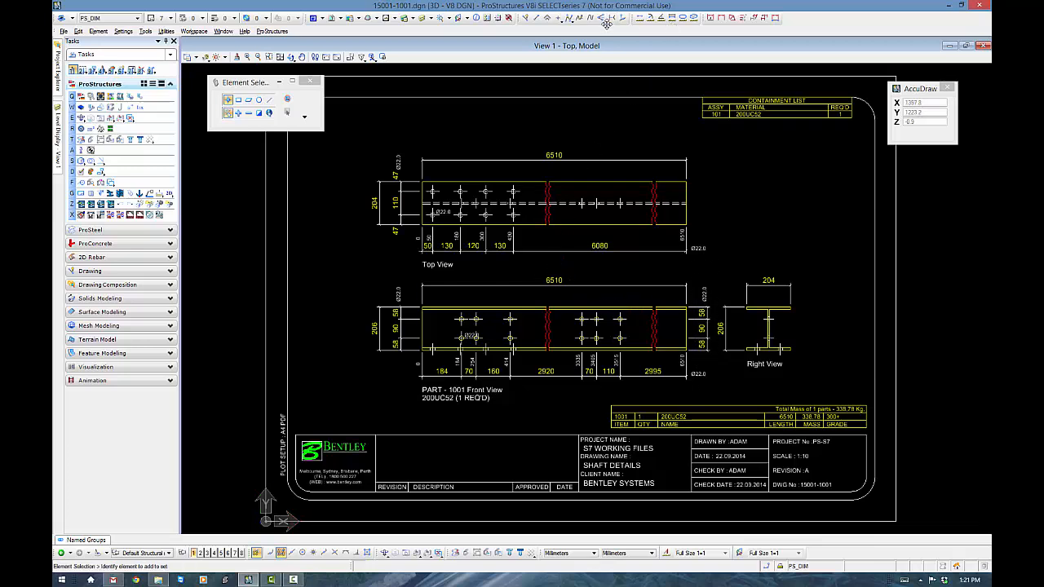
Step: Draw a vertical line through the middle of the Front View, from the overall length dimension to below the member
{"action": "left_click", "coordinate": [537, 18]}
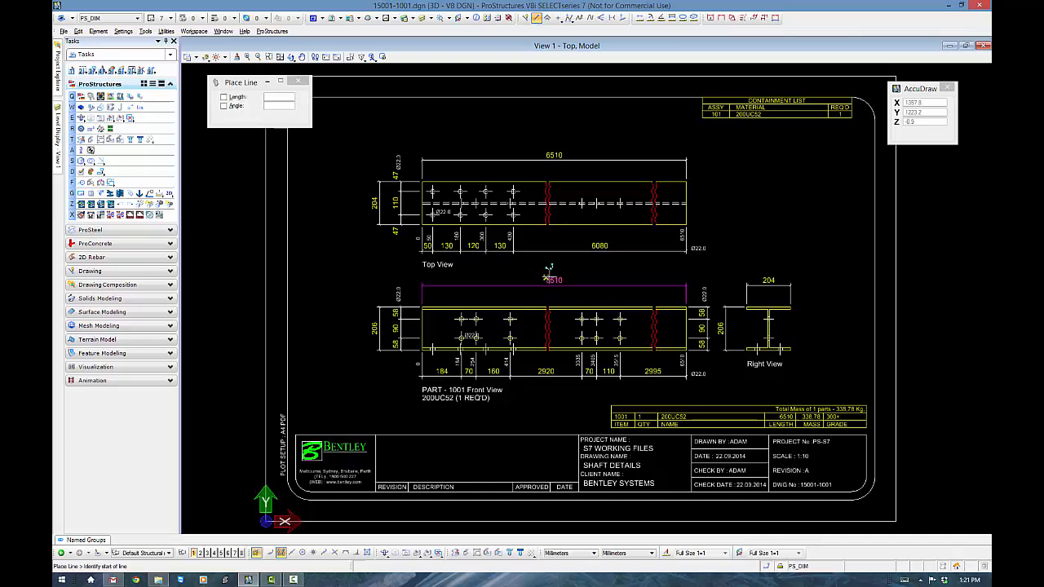
{"action": "left_click", "coordinate": [552, 282]}
{"action": "left_click", "coordinate": [555, 359]}
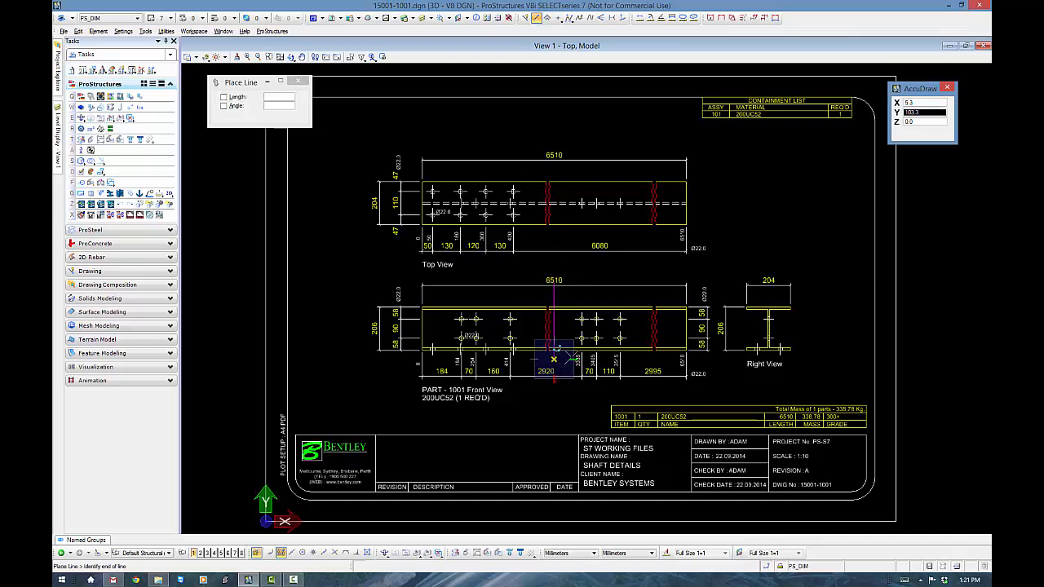
{"action": "right_click", "coordinate": [558, 358]}
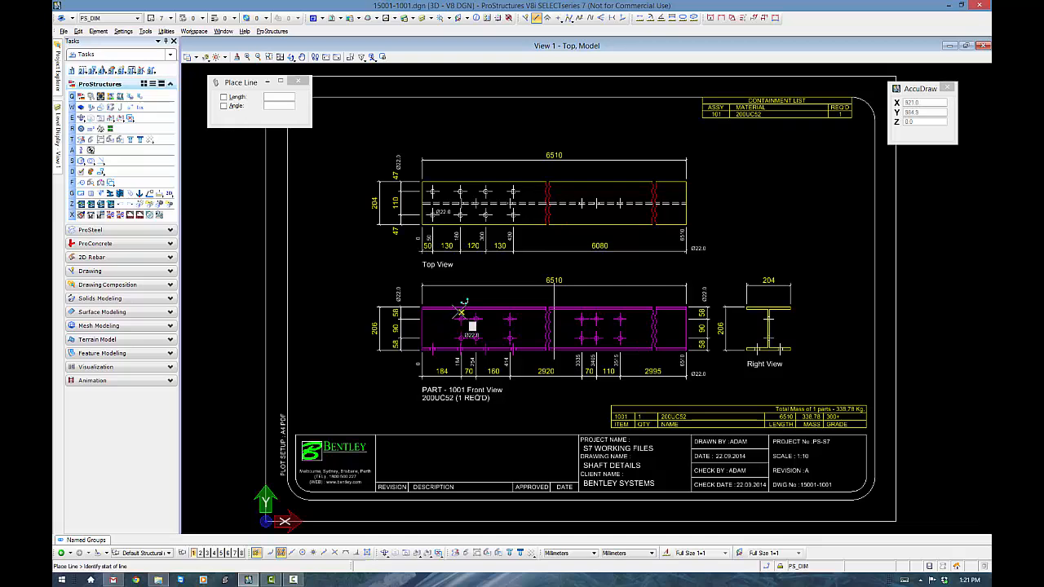
{"action": "key", "text": "Escape"}
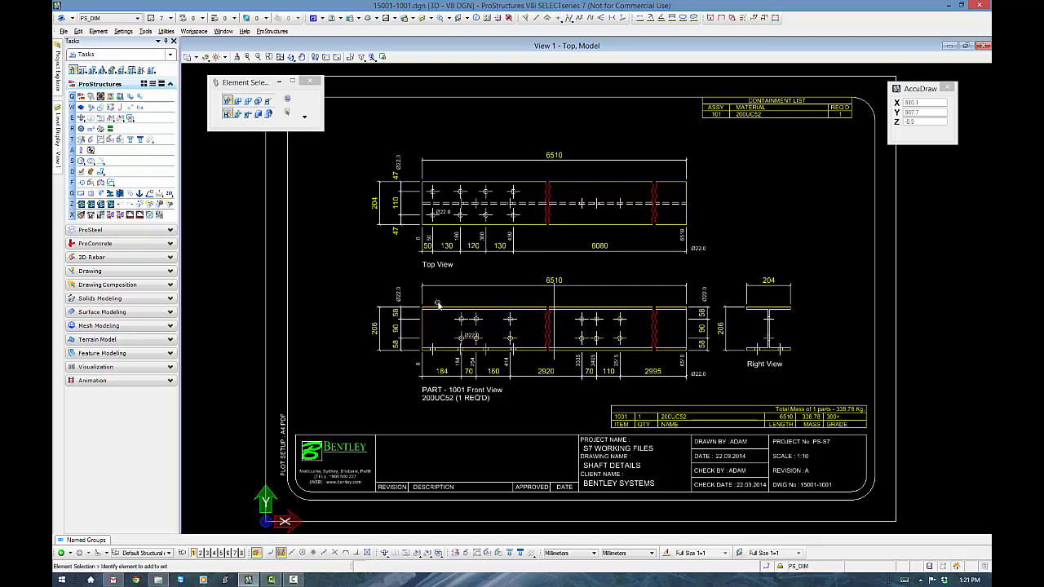
Step: Examine the hole groups and end dimensions on either side of the vertical line in the Front View
{"action": "left_click_drag", "start_coordinate": [441, 301], "coordinate": [533, 359]}
{"action": "left_click_drag", "start_coordinate": [385, 299], "coordinate": [408, 345]}
{"action": "left_click_drag", "start_coordinate": [564, 298], "coordinate": [640, 362]}
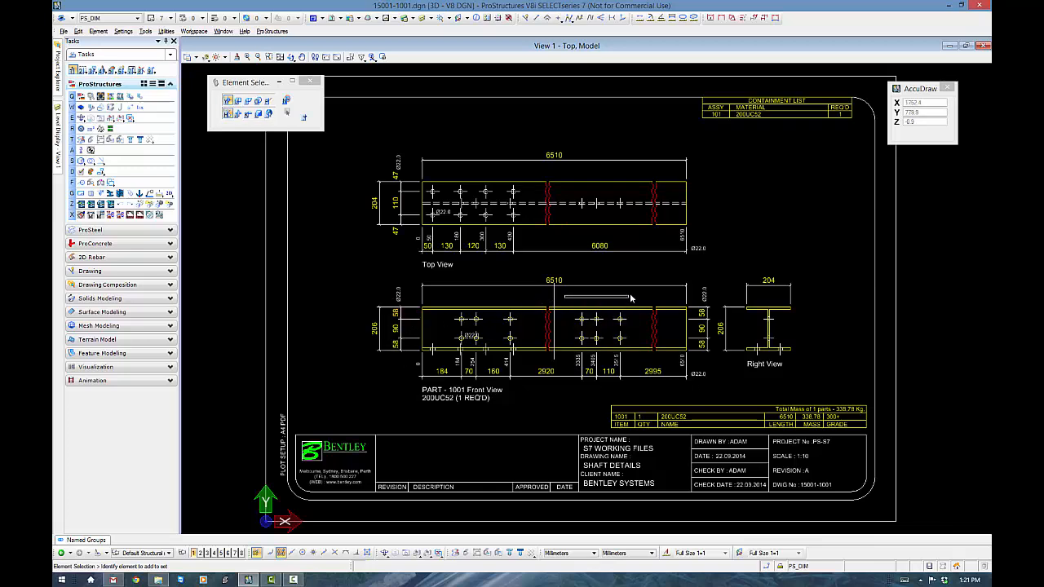
{"action": "left_click_drag", "start_coordinate": [691, 278], "coordinate": [722, 363]}
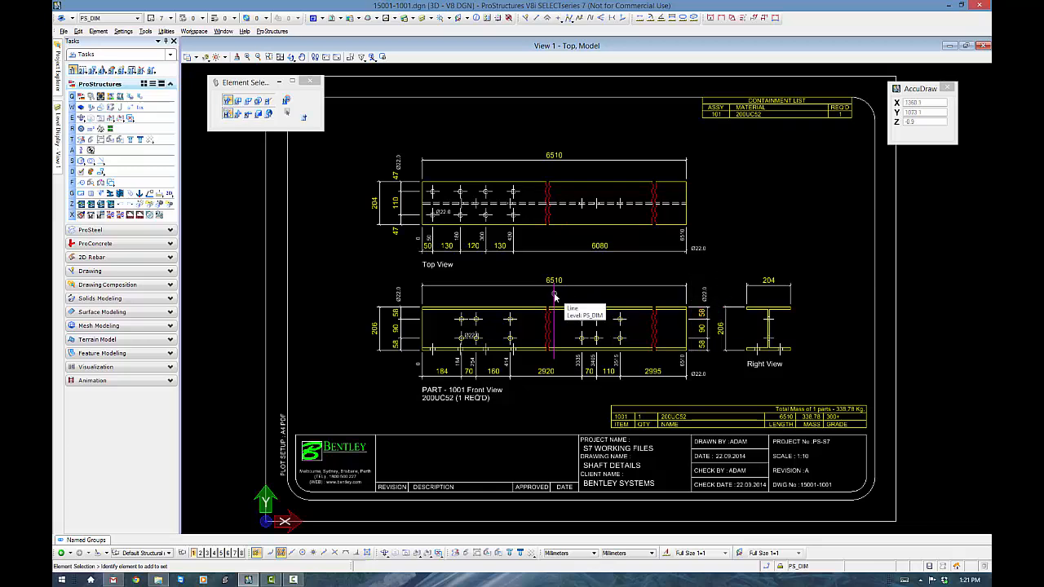
{"action": "left_click_drag", "start_coordinate": [716, 365], "coordinate": [410, 384]}
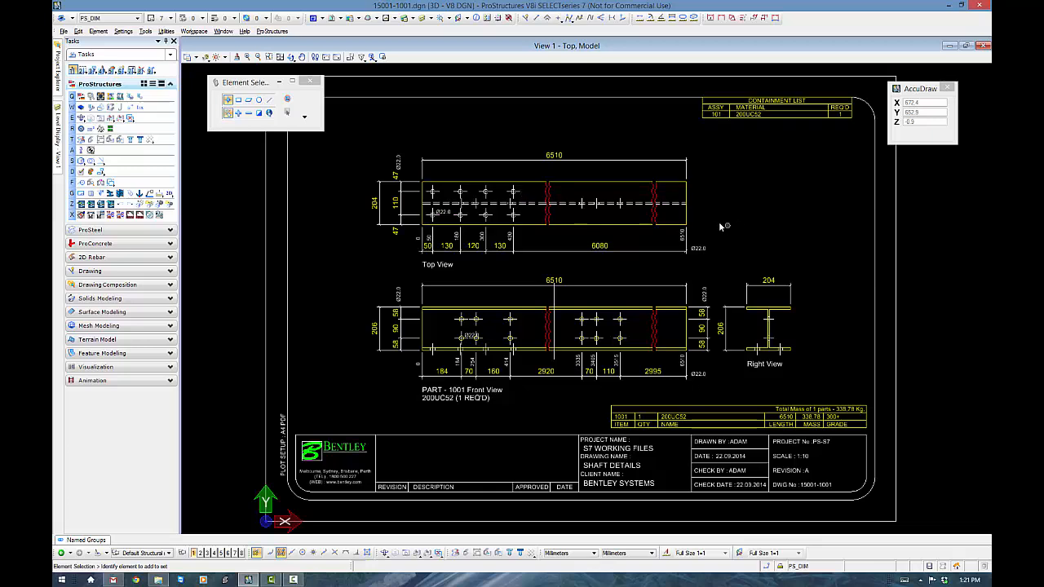
Step: Examine the hole positions and dimensions at the start of the member in the Top View
{"action": "left_click_drag", "start_coordinate": [709, 230], "coordinate": [412, 261]}
{"action": "scroll", "coordinate": [434, 199], "scroll_direction": "up", "scroll_amount": 5}
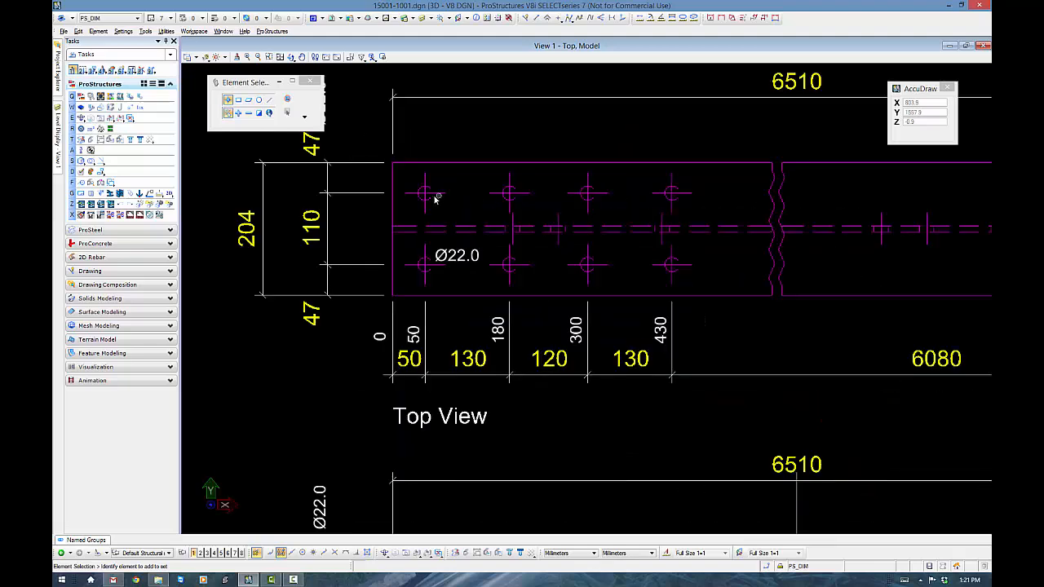
{"action": "scroll", "coordinate": [502, 228], "scroll_direction": "up", "scroll_amount": 5}
{"action": "mouse_move", "coordinate": [463, 190]}
{"action": "left_mouse_down"}
{"action": "mouse_move", "coordinate": [576, 249]}
{"action": "mouse_move", "coordinate": [541, 249]}
{"action": "mouse_move", "coordinate": [461, 196]}
{"action": "left_mouse_up"}
{"action": "scroll", "coordinate": [461, 196], "scroll_direction": "down", "scroll_amount": 8}
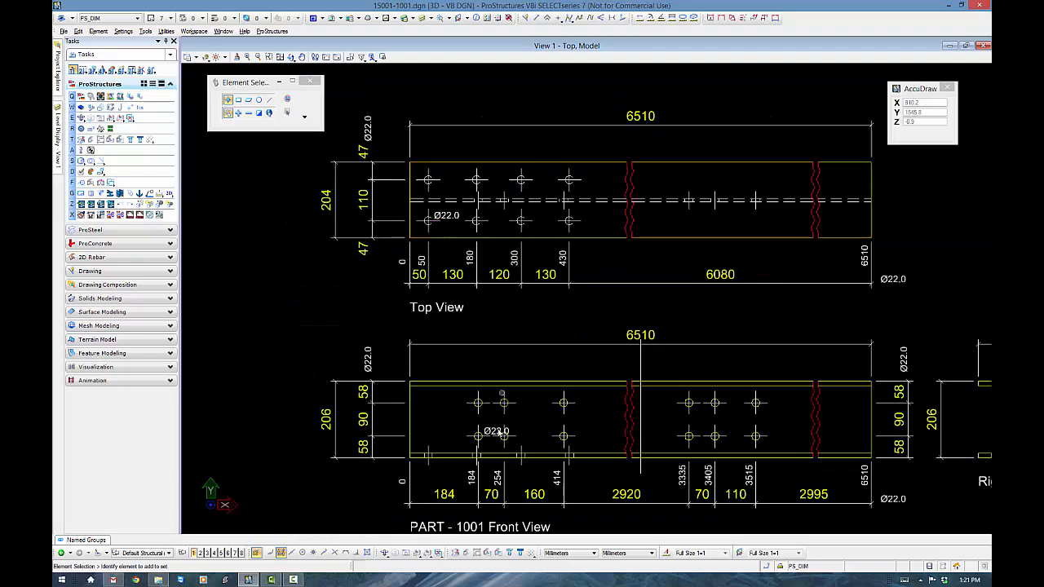
Step: Remove the vertical line from the middle of the Front View and reopen the ProSteel Detailing.dgn model
{"action": "scroll", "coordinate": [582, 454], "scroll_direction": "down", "scroll_amount": 3}
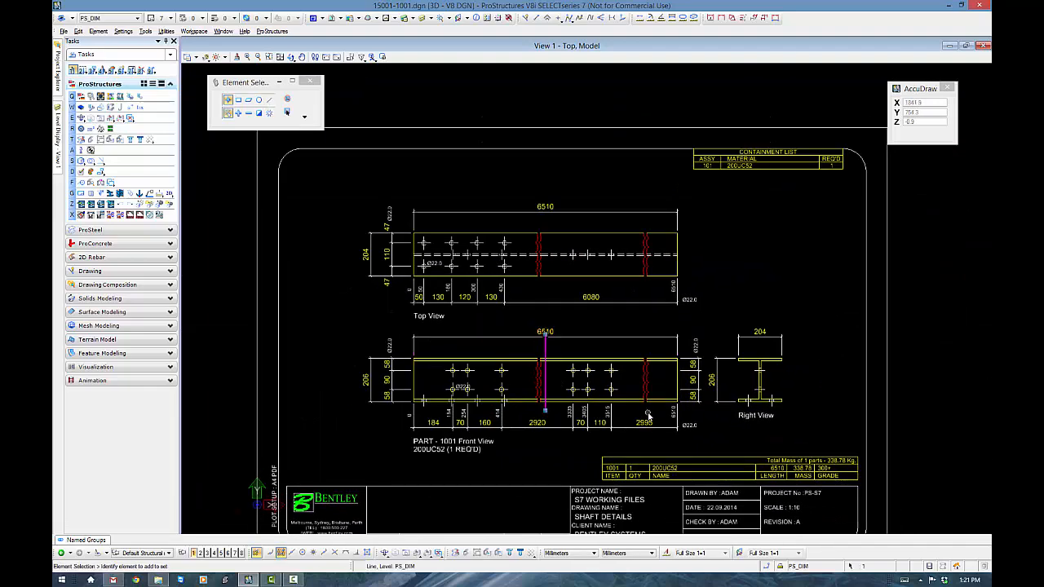
{"action": "scroll", "coordinate": [681, 335], "scroll_direction": "down", "scroll_amount": 2}
{"action": "middle_click_drag", "start_coordinate": [681, 335], "coordinate": [671, 287]}
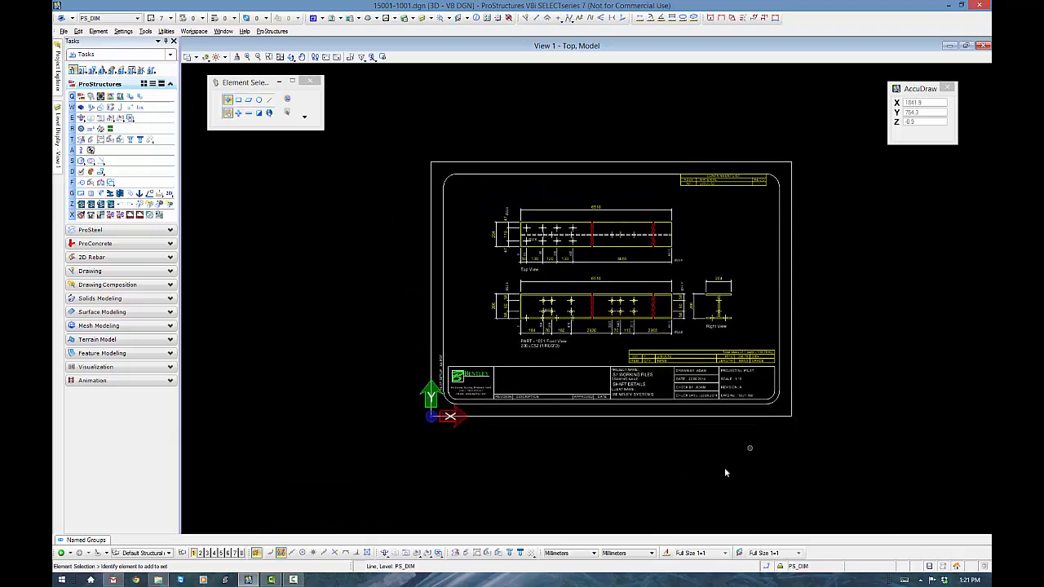
{"action": "left_click", "coordinate": [70, 553]}
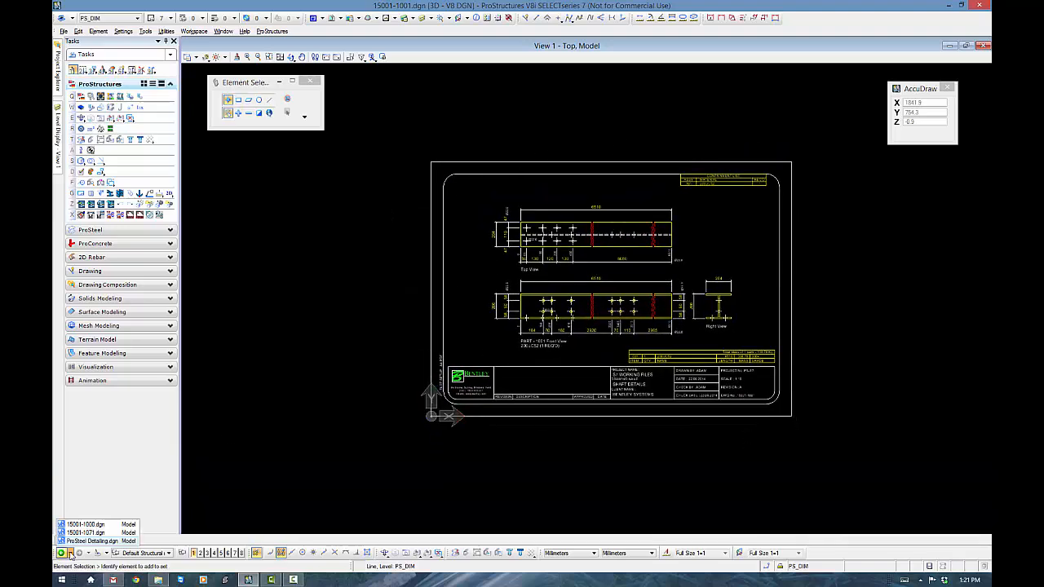
{"action": "left_click", "coordinate": [84, 542]}
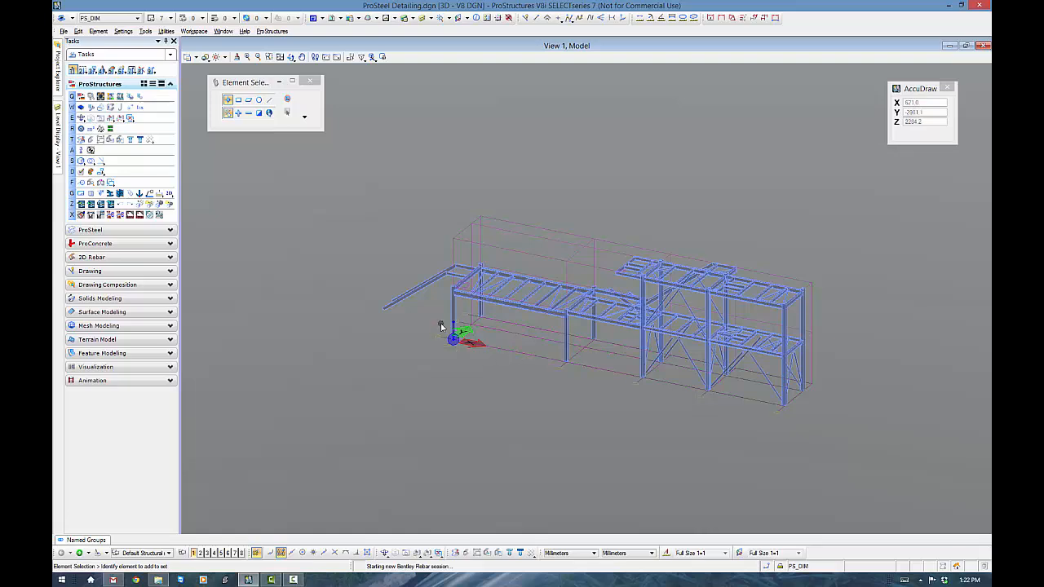
Step: Turn off ProSteel area classes 01 Beams through 22 Handrails in the model
{"action": "left_click", "coordinate": [91, 129]}
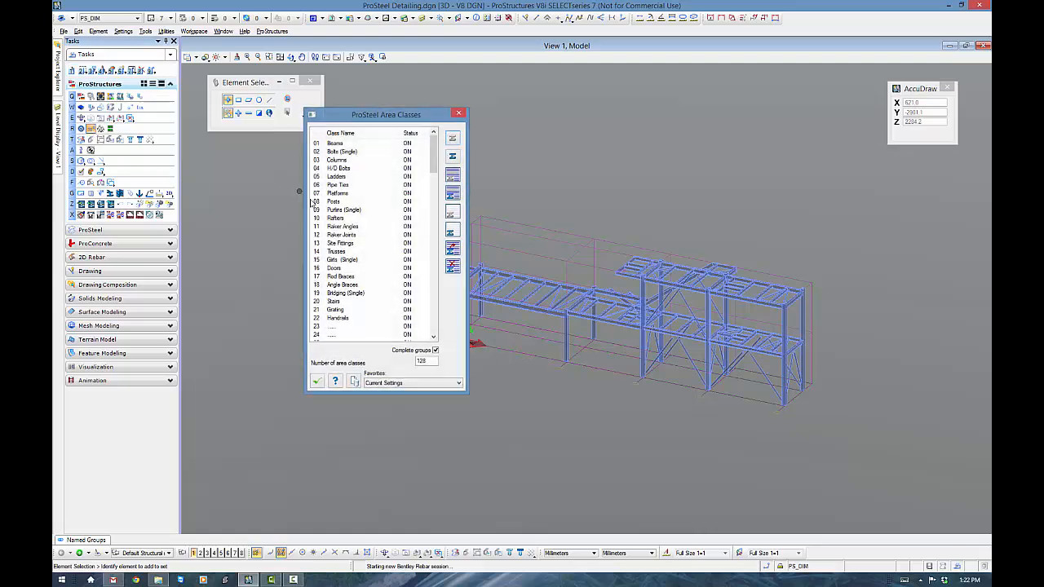
{"action": "left_click_drag", "start_coordinate": [390, 115], "coordinate": [507, 144]}
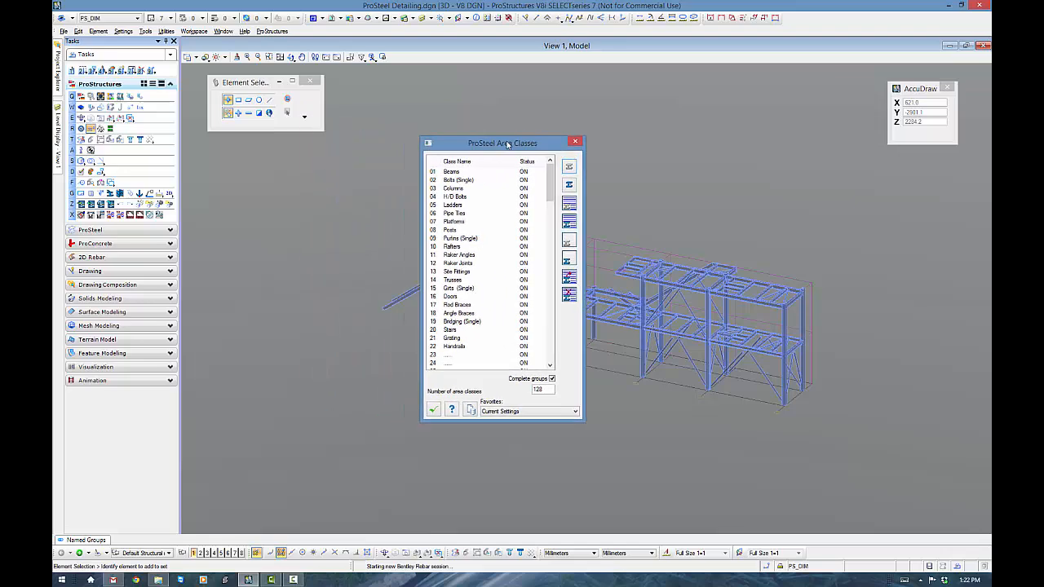
{"action": "left_click", "coordinate": [449, 172]}
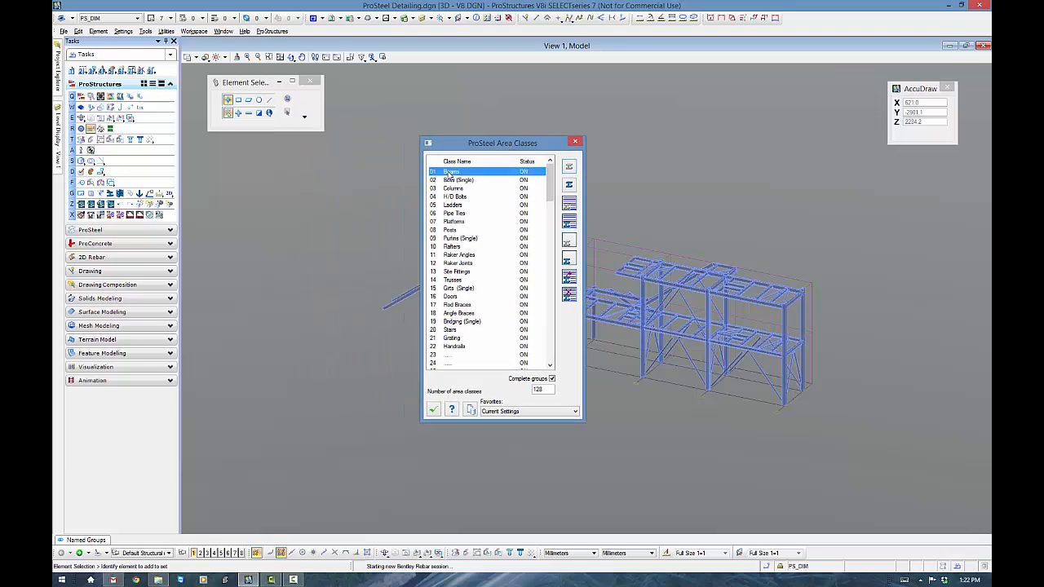
{"action": "left_click", "coordinate": [451, 348], "text": "shift"}
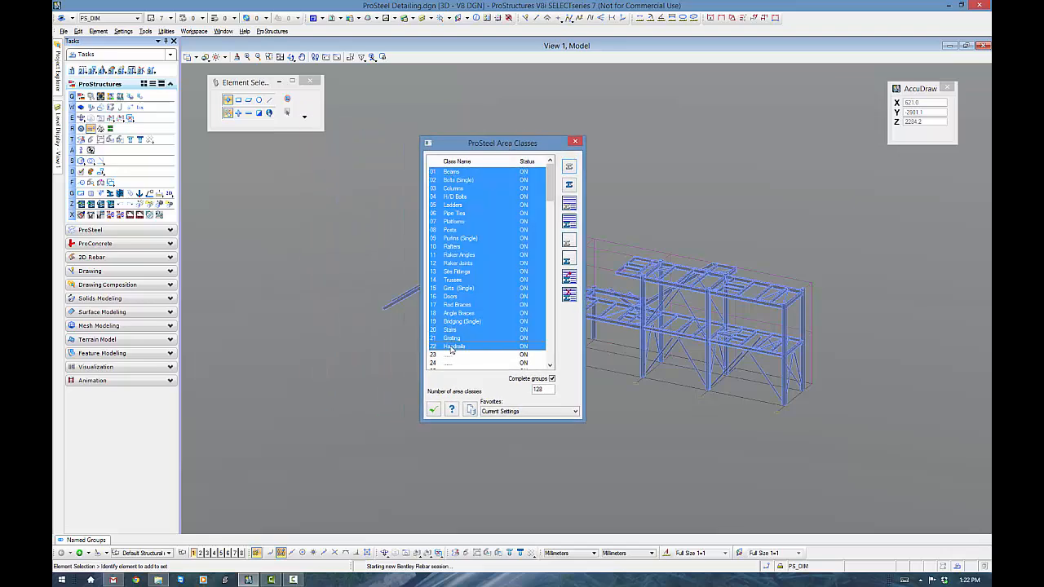
{"action": "left_click", "coordinate": [569, 204]}
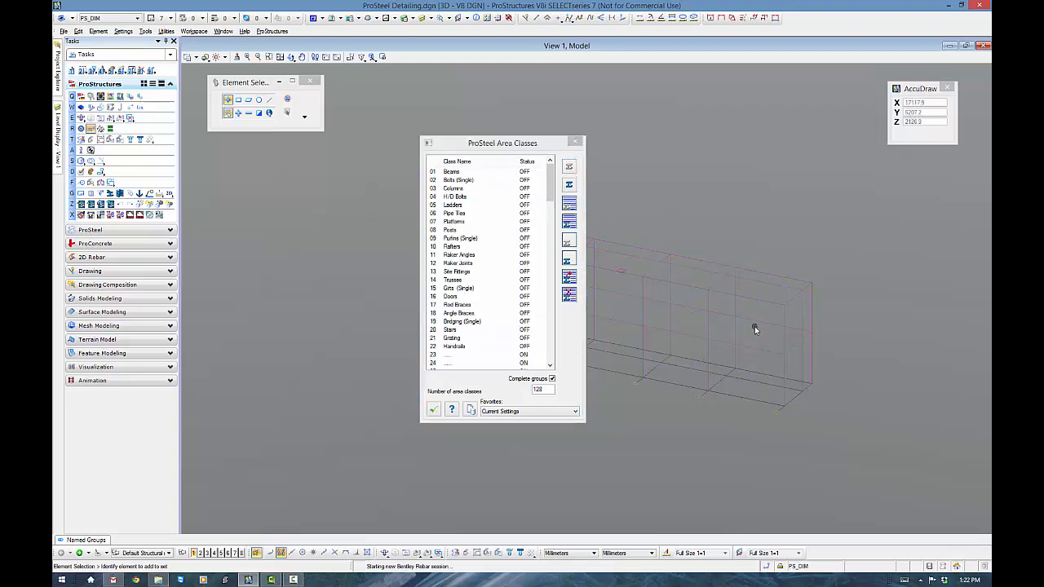
Step: Turn the Beams area class back on and accept the area class settings
{"action": "left_click", "coordinate": [451, 172]}
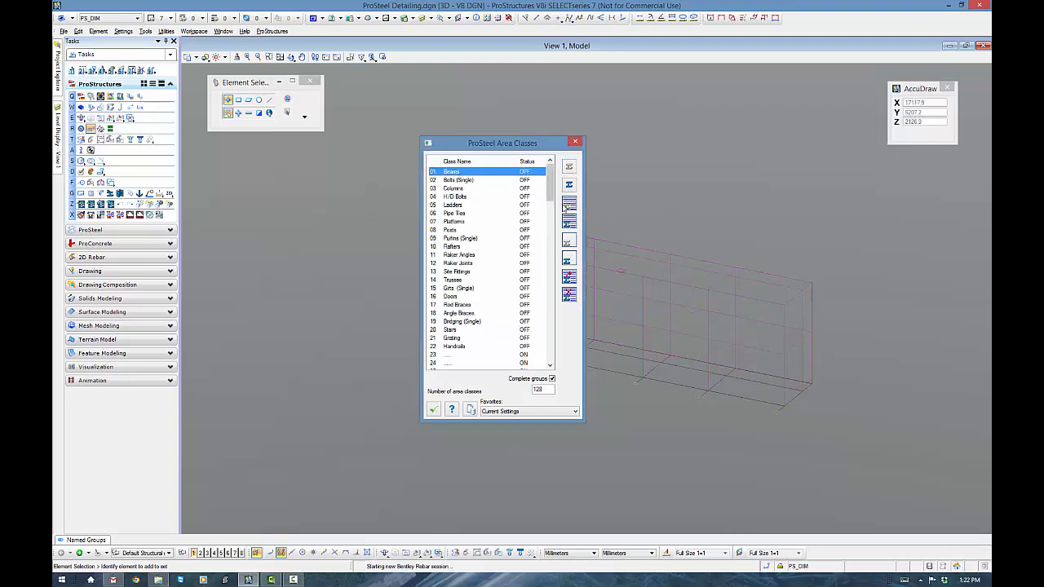
{"action": "left_click", "coordinate": [570, 204]}
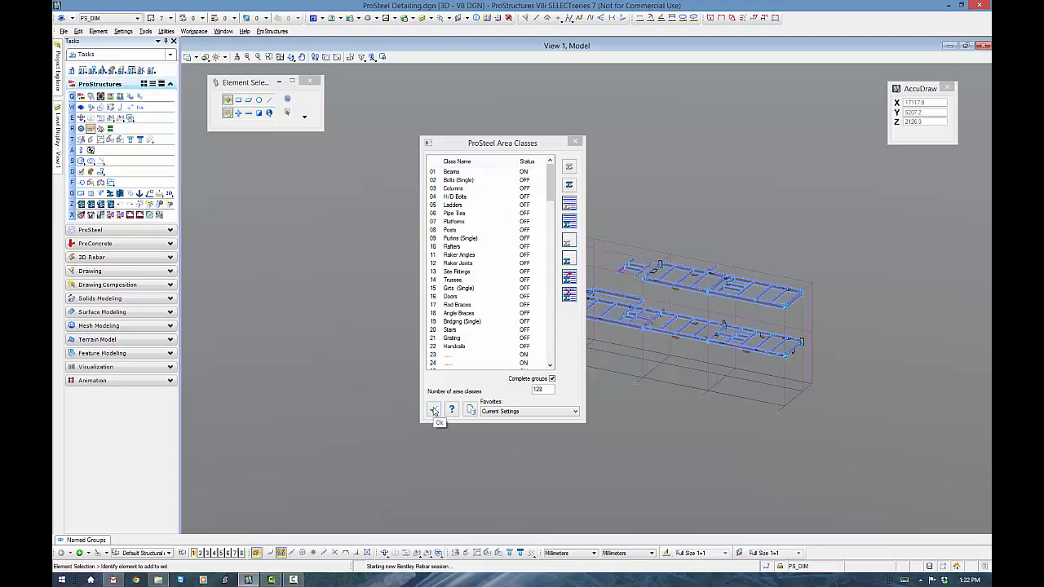
{"action": "left_click", "coordinate": [434, 410]}
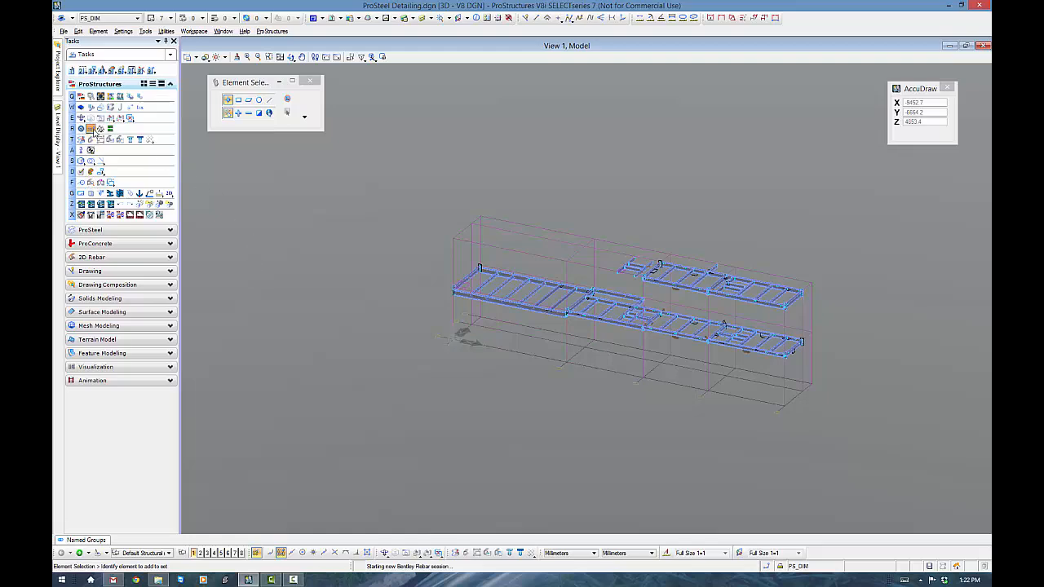
Step: Set the LvPos1 title in the ProSteel Drawing Information Table to ASSEMBLY DETAILS and accept the table
{"action": "left_click", "coordinate": [91, 128]}
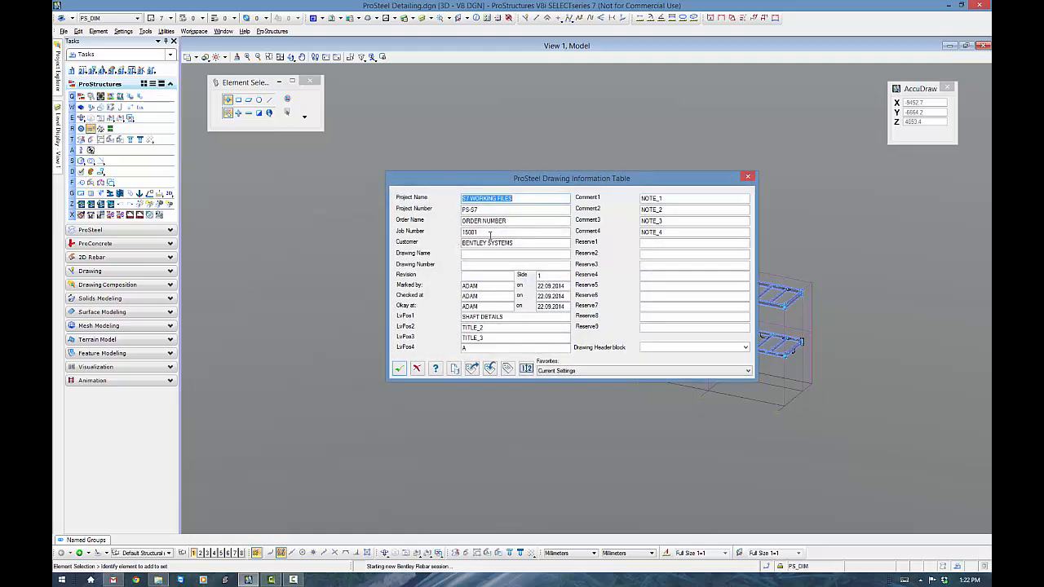
{"action": "left_click_drag", "start_coordinate": [479, 317], "coordinate": [452, 317]}
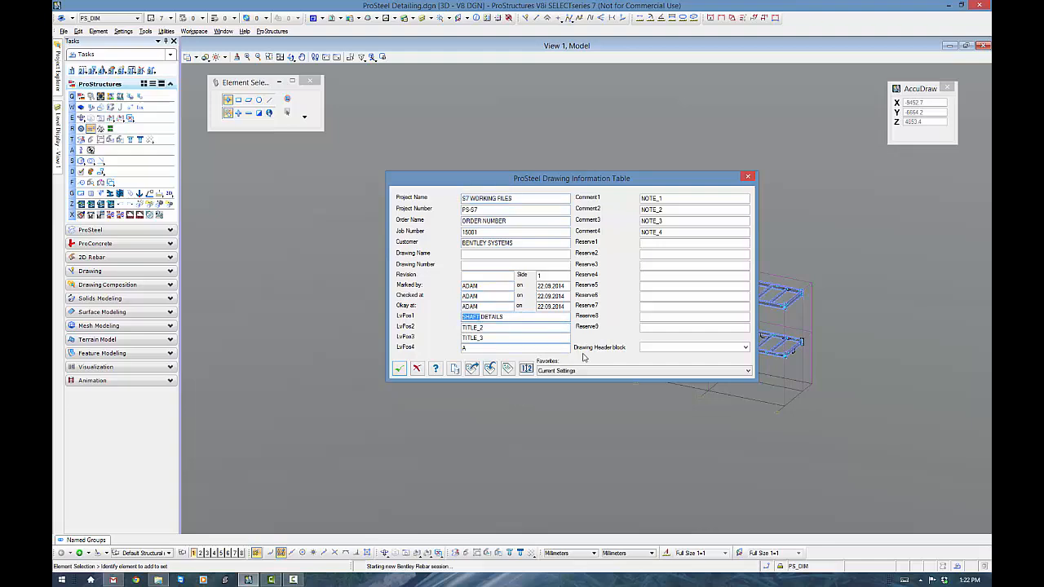
{"action": "type", "text": "ASSEMBLY"}
{"action": "key", "text": "BackSpace"}
{"action": "key", "text": "BackSpace"}
{"action": "key", "text": "BackSpace"}
{"action": "key", "text": "BackSpace"}
{"action": "key", "text": "BackSpace"}
{"action": "key", "text": "BackSpace"}
{"action": "key", "text": "BackSpace"}
{"action": "key", "text": "BackSpace"}
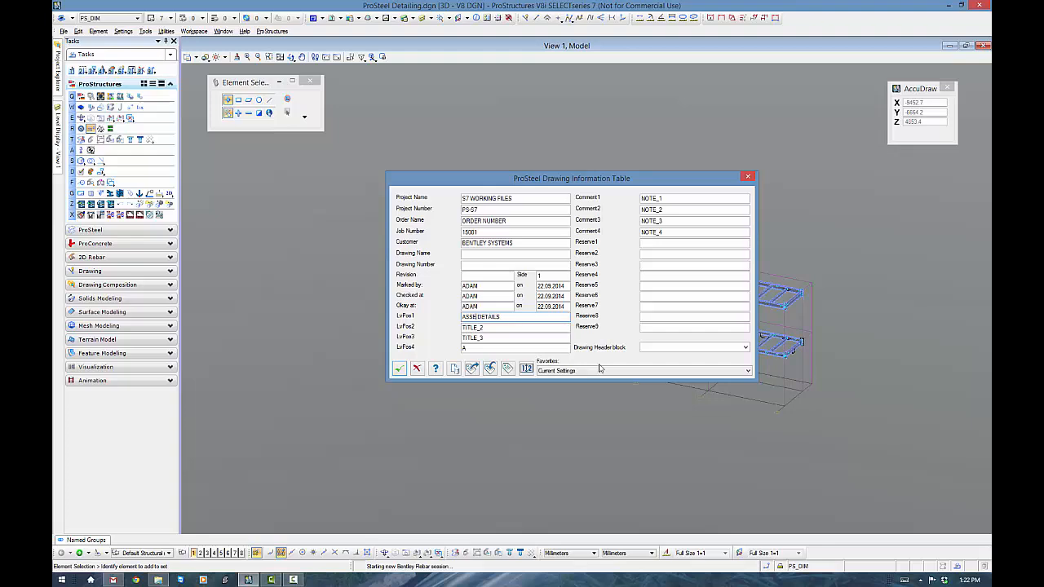
{"action": "type", "text": "BEAM"}
{"action": "left_click_drag", "start_coordinate": [477, 316], "coordinate": [461, 316]}
{"action": "type", "text": "ASSEMBLY"}
{"action": "left_click", "coordinate": [399, 369]}
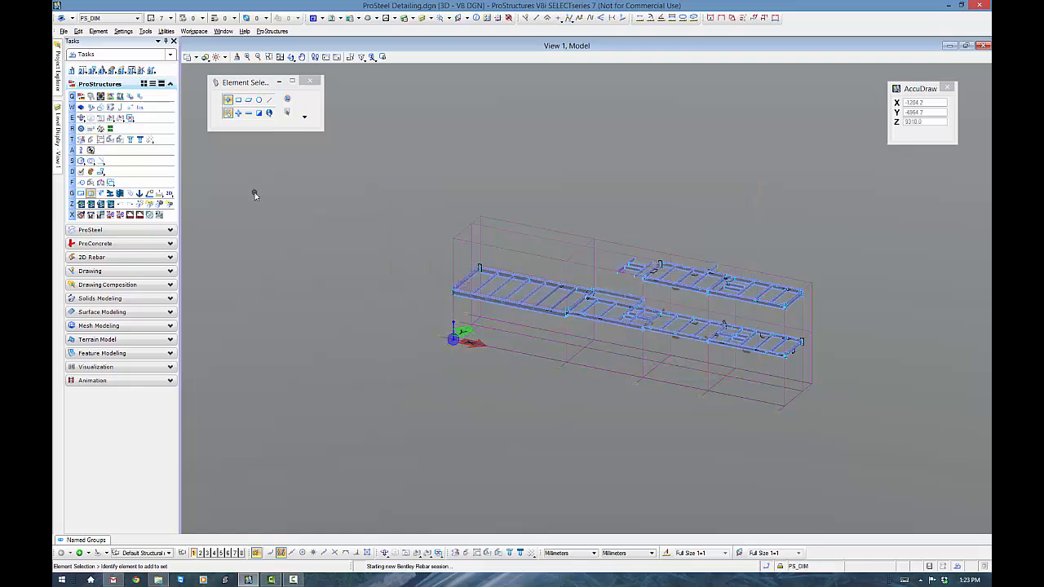
Step: Start DetailCenter in DetailCenter Standard mode and load the Group - Beam template into DetailCenter Express
{"action": "left_click", "coordinate": [170, 194]}
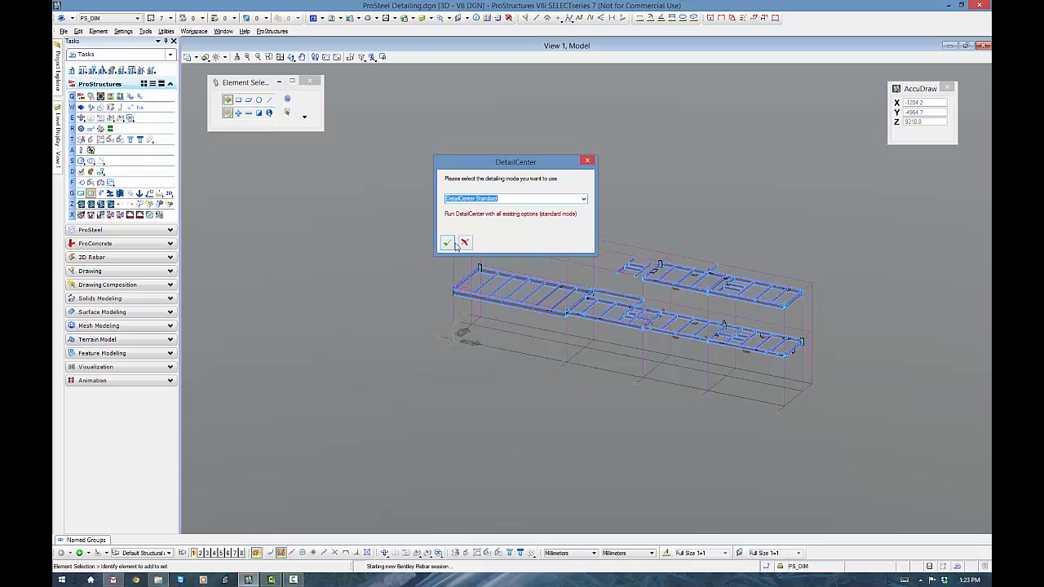
{"action": "left_click", "coordinate": [447, 242]}
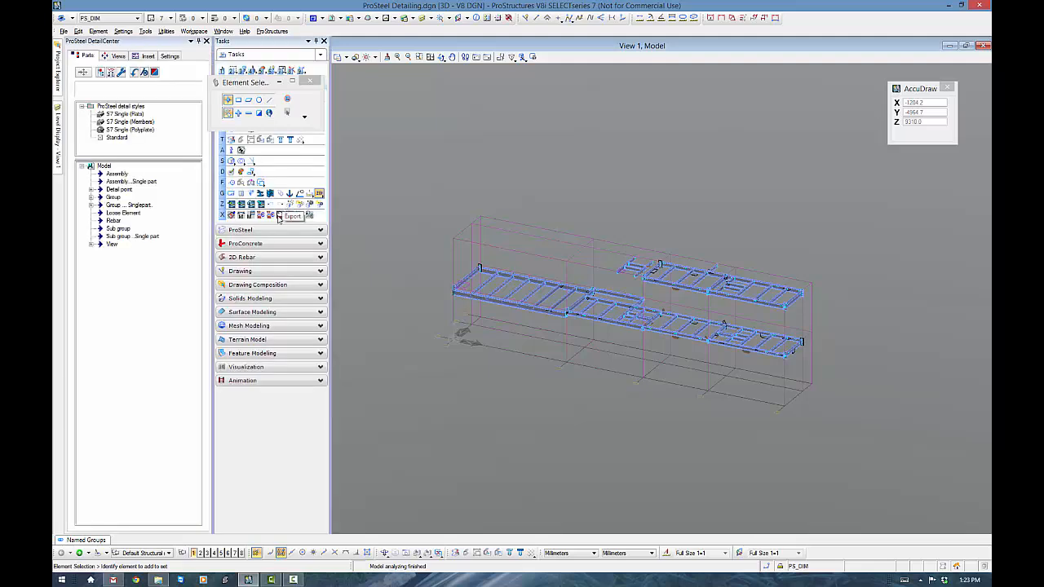
{"action": "left_click", "coordinate": [143, 72]}
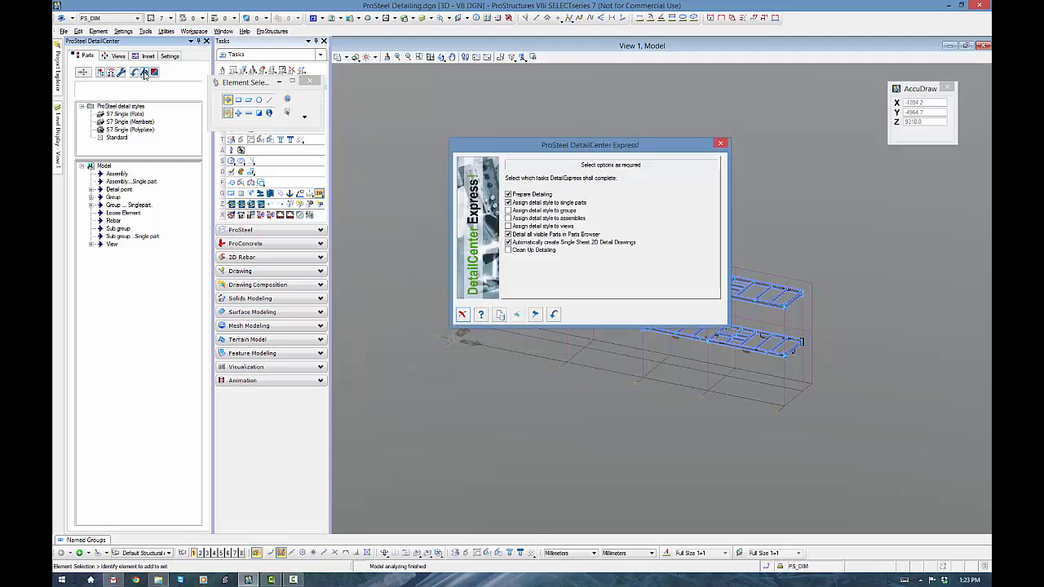
{"action": "left_click", "coordinate": [507, 317]}
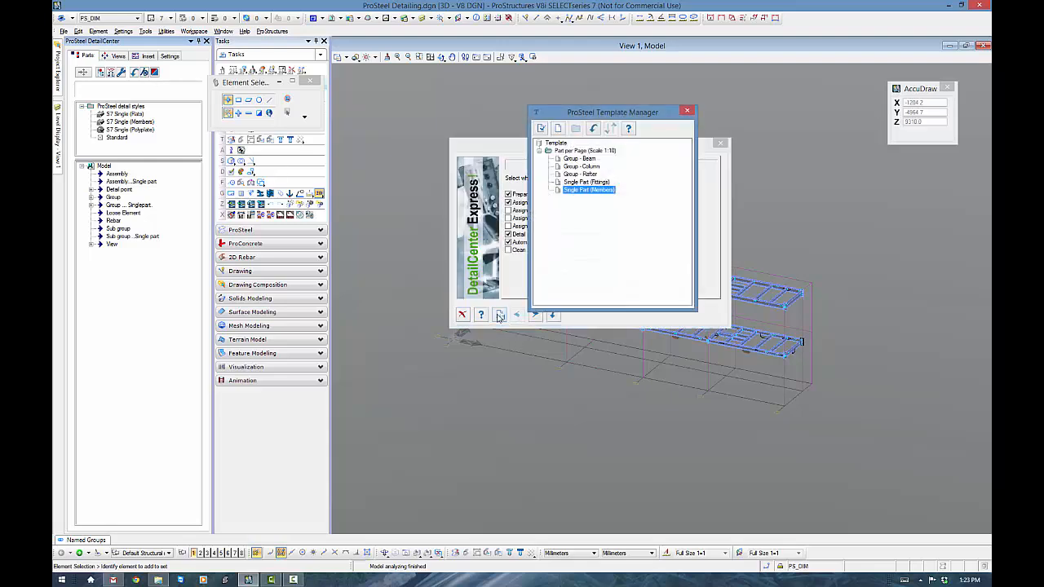
{"action": "left_click", "coordinate": [591, 159]}
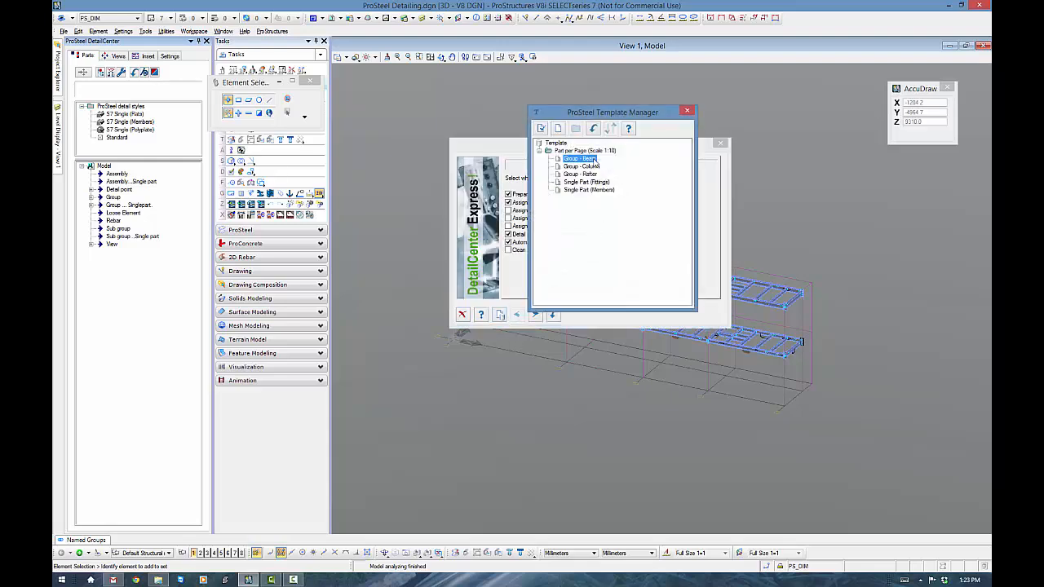
{"action": "left_click", "coordinate": [541, 129]}
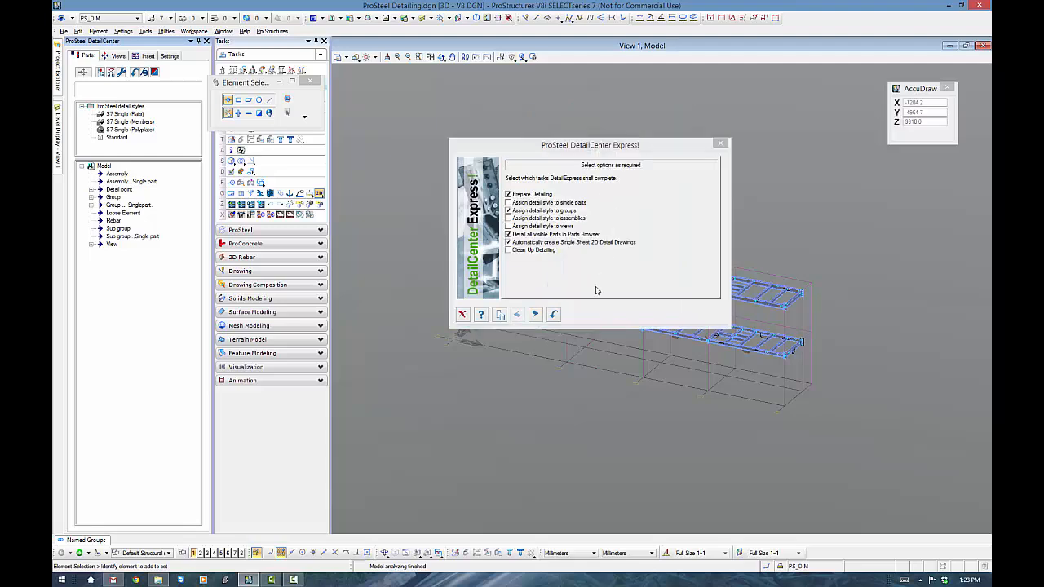
Step: Run DetailCenter Express to create the beam group drawings, checking the Detail folder during processing, and close it on completion
{"action": "left_click", "coordinate": [553, 315]}
{"action": "left_click", "coordinate": [526, 336]}
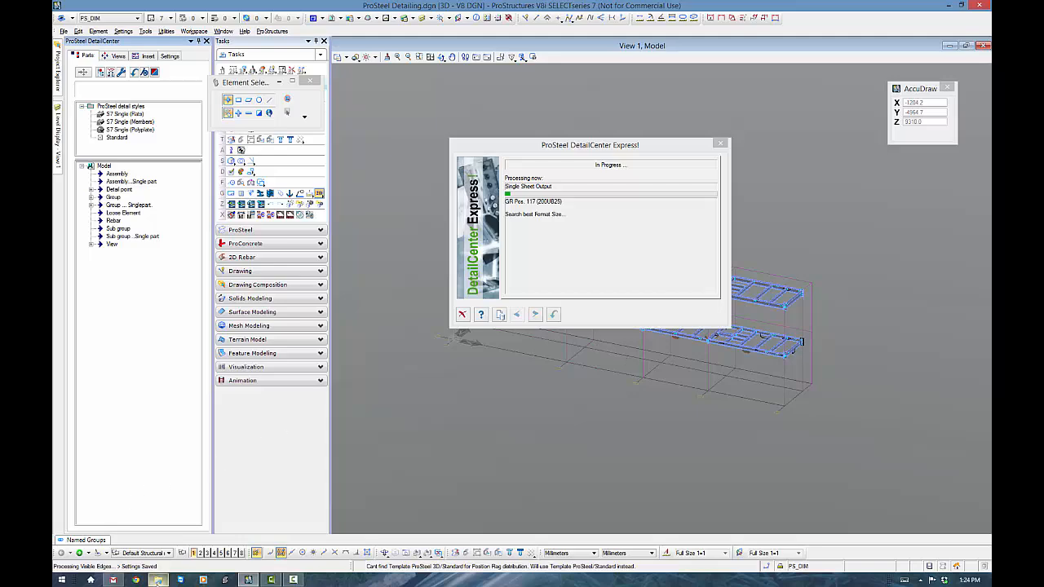
{"action": "left_click", "coordinate": [158, 580]}
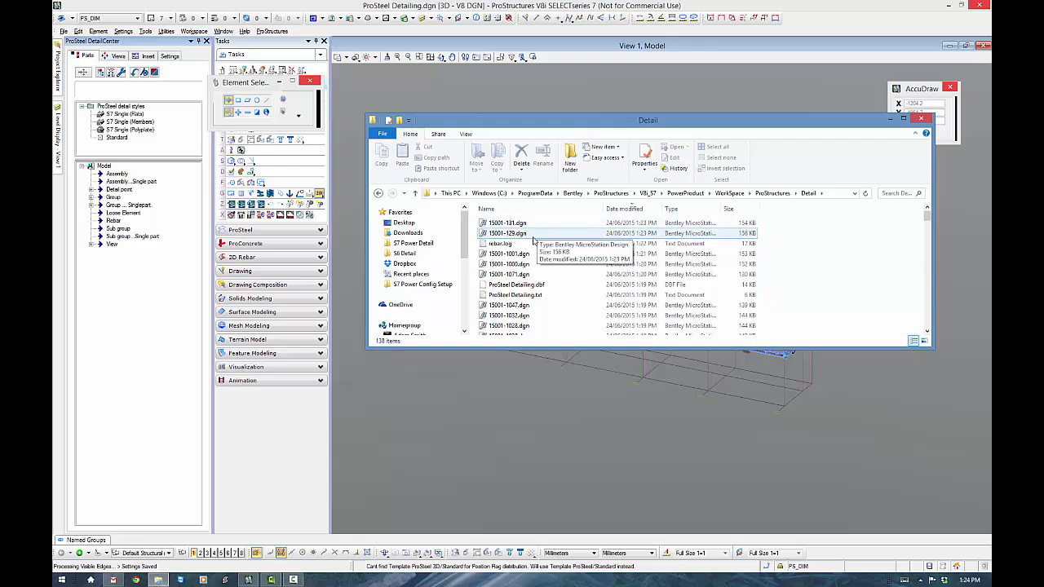
{"action": "left_click", "coordinate": [890, 120]}
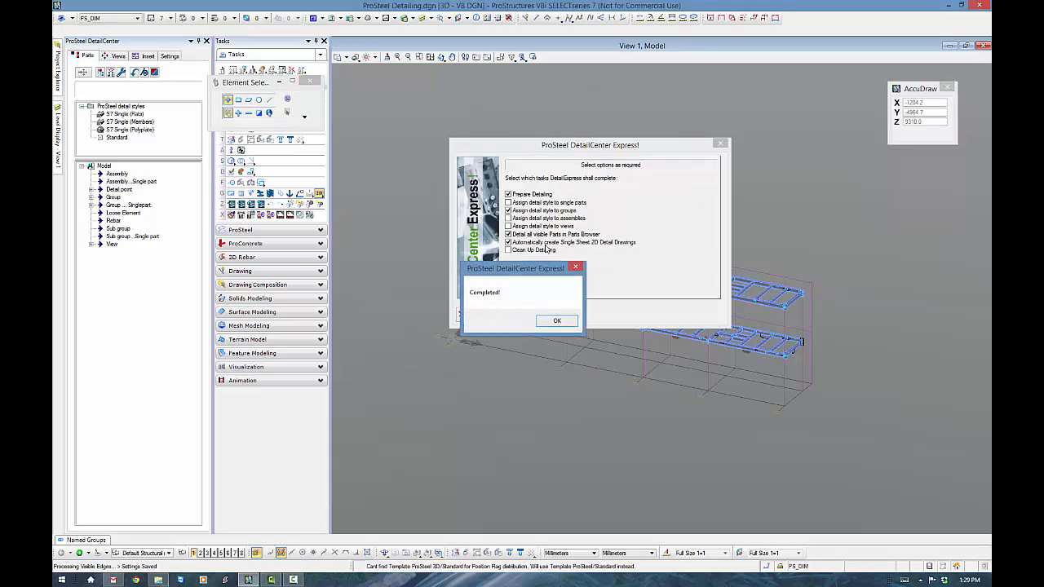
{"action": "left_click", "coordinate": [558, 321]}
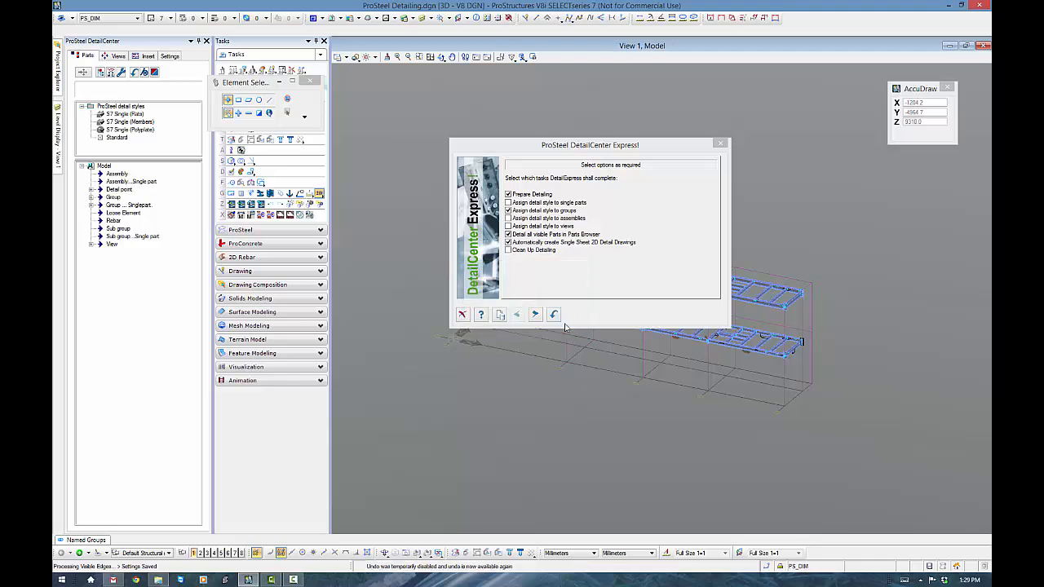
{"action": "left_click", "coordinate": [463, 316]}
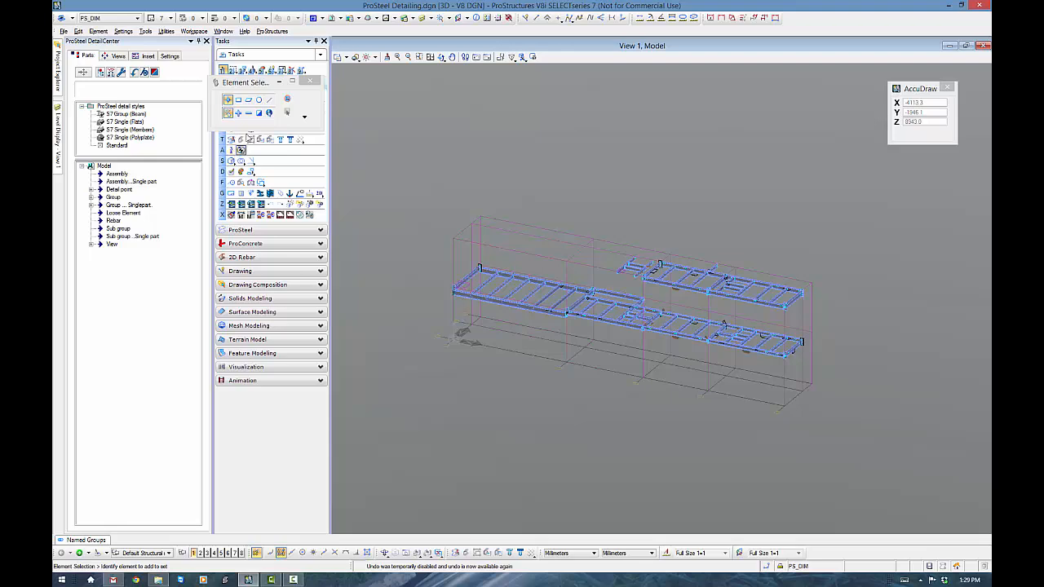
Step: Turn off the Beams area class and turn on Columns so the model displays the columns
{"action": "left_click_drag", "start_coordinate": [258, 84], "coordinate": [394, 84]}
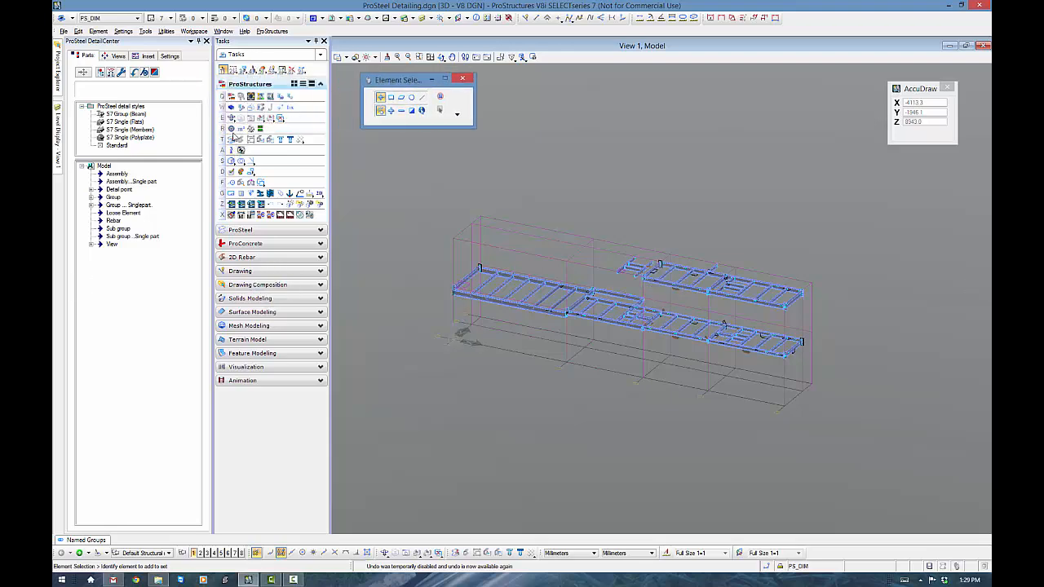
{"action": "left_click", "coordinate": [240, 129]}
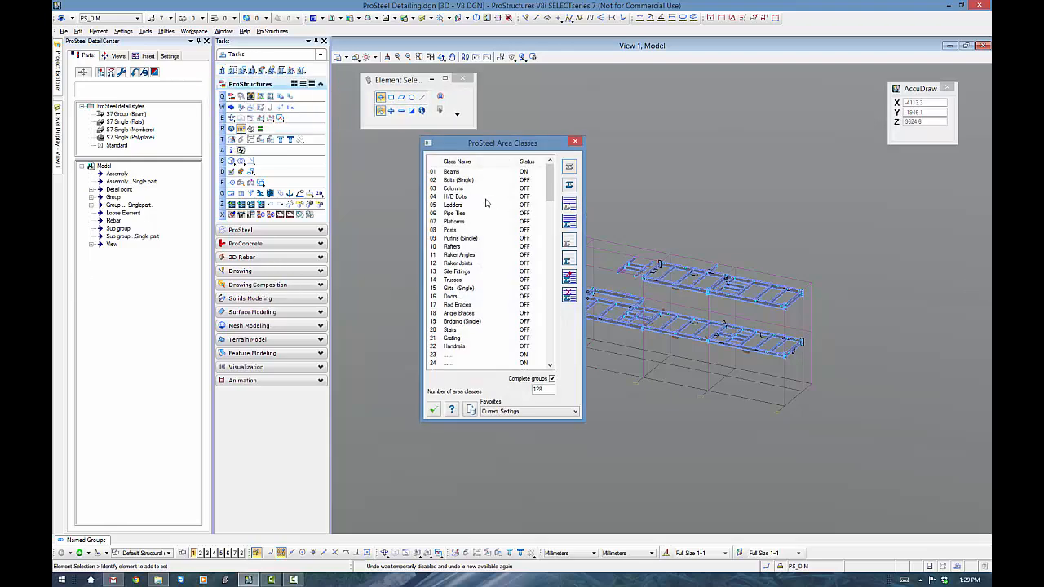
{"action": "left_click", "coordinate": [453, 173]}
{"action": "left_click", "coordinate": [569, 203]}
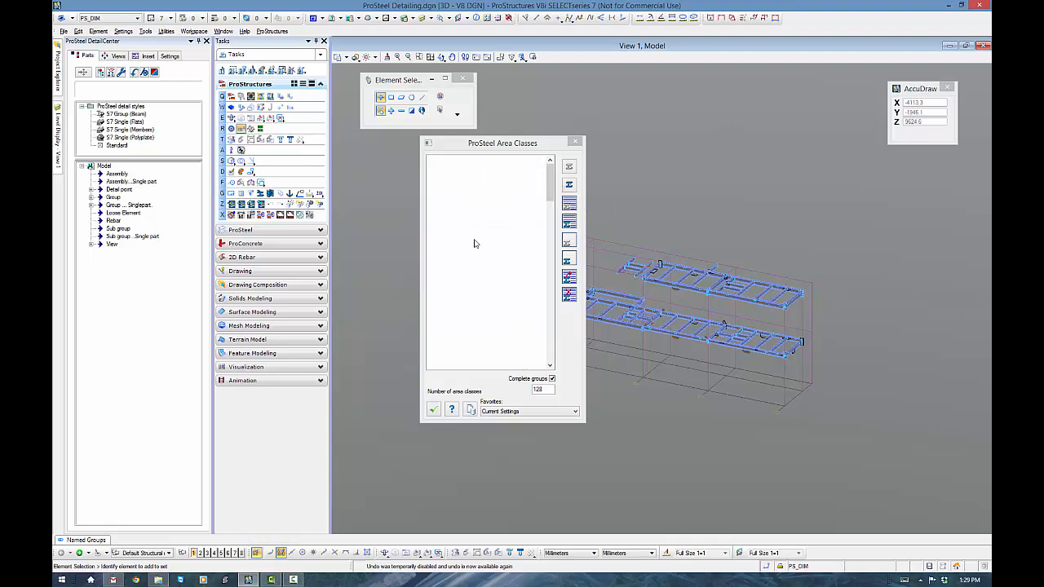
{"action": "double_click", "coordinate": [453, 189]}
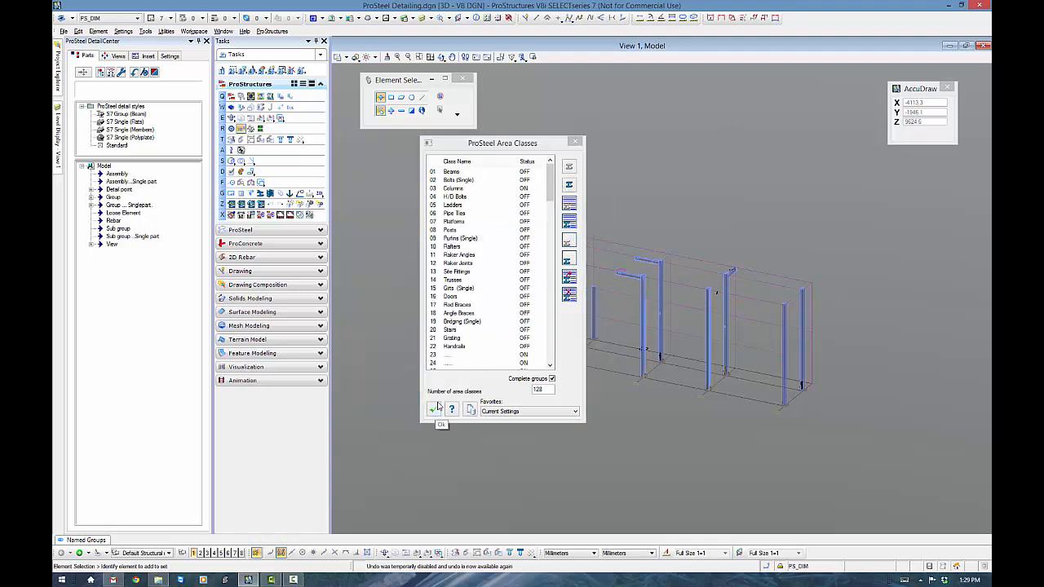
{"action": "left_click", "coordinate": [435, 408]}
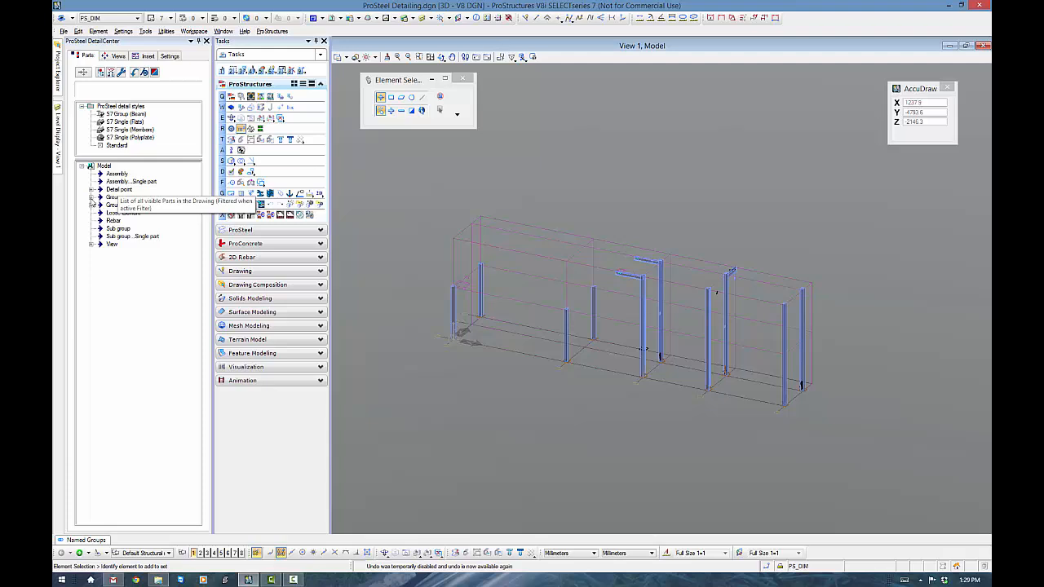
Step: Review the model's Group parts list, open DetailCenter Express and load the Group - Column template
{"action": "left_click", "coordinate": [92, 197]}
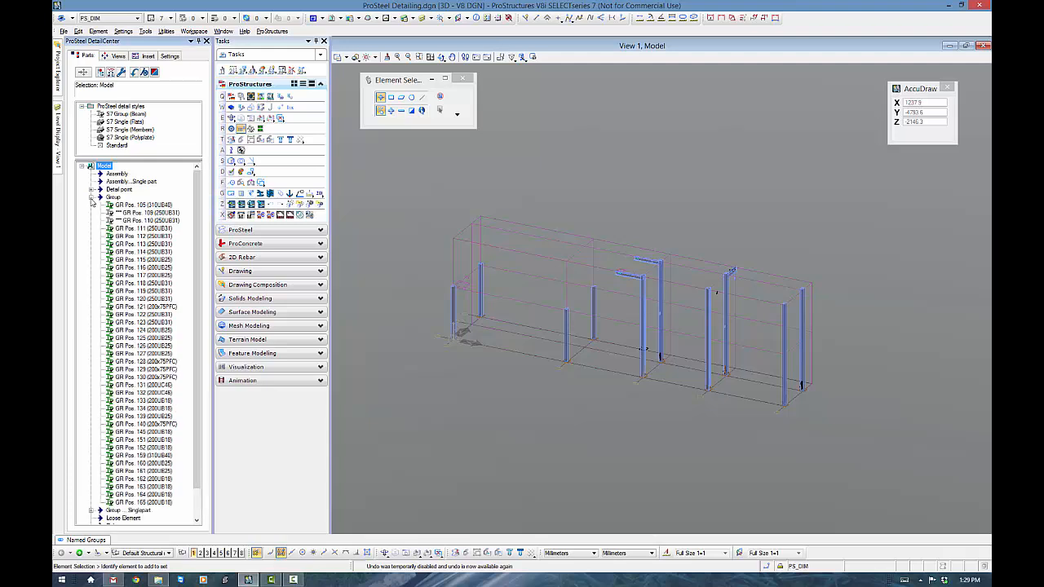
{"action": "left_click", "coordinate": [92, 197]}
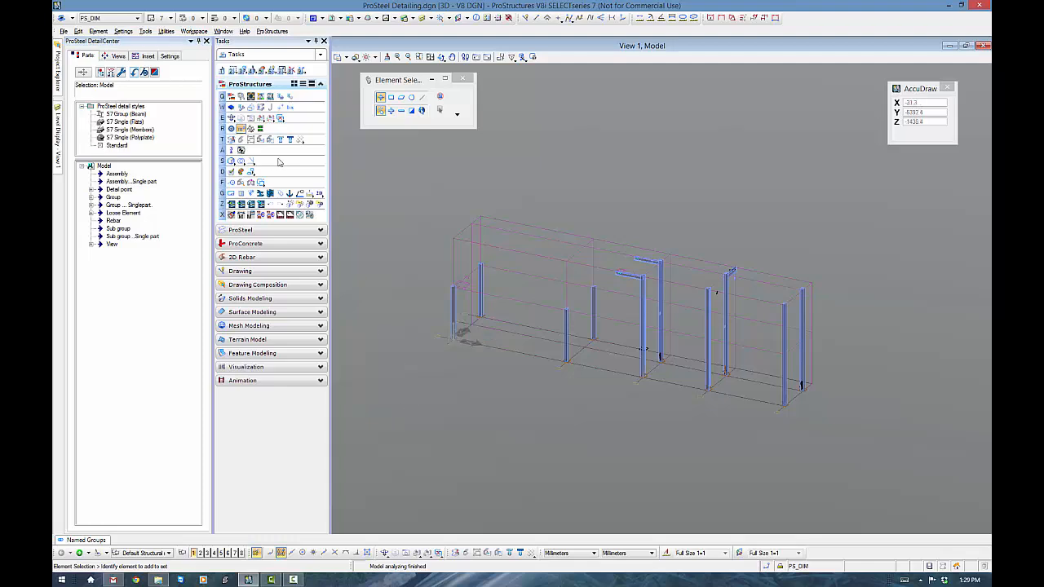
{"action": "left_click", "coordinate": [144, 73]}
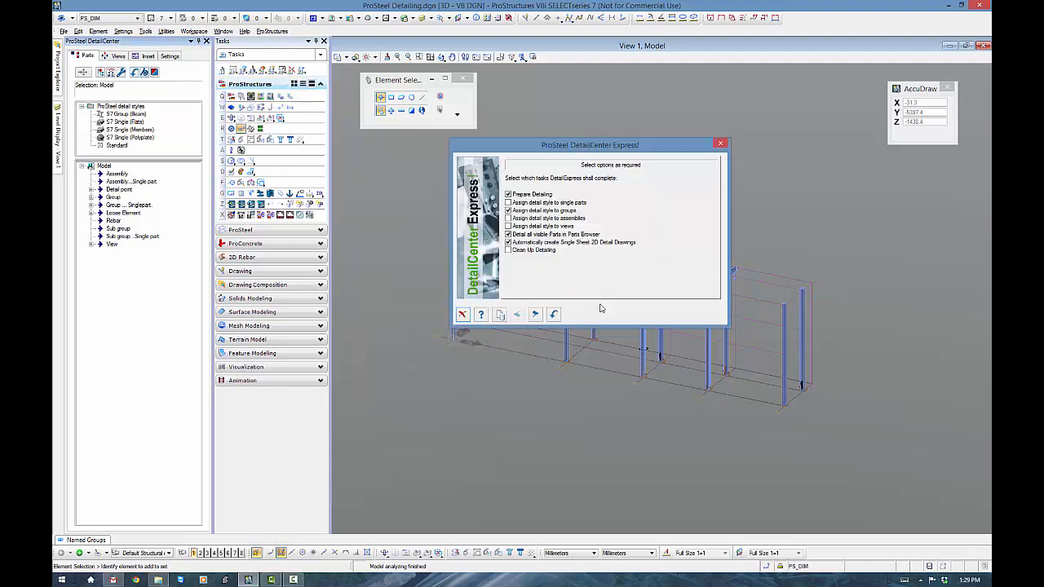
{"action": "left_click", "coordinate": [500, 315]}
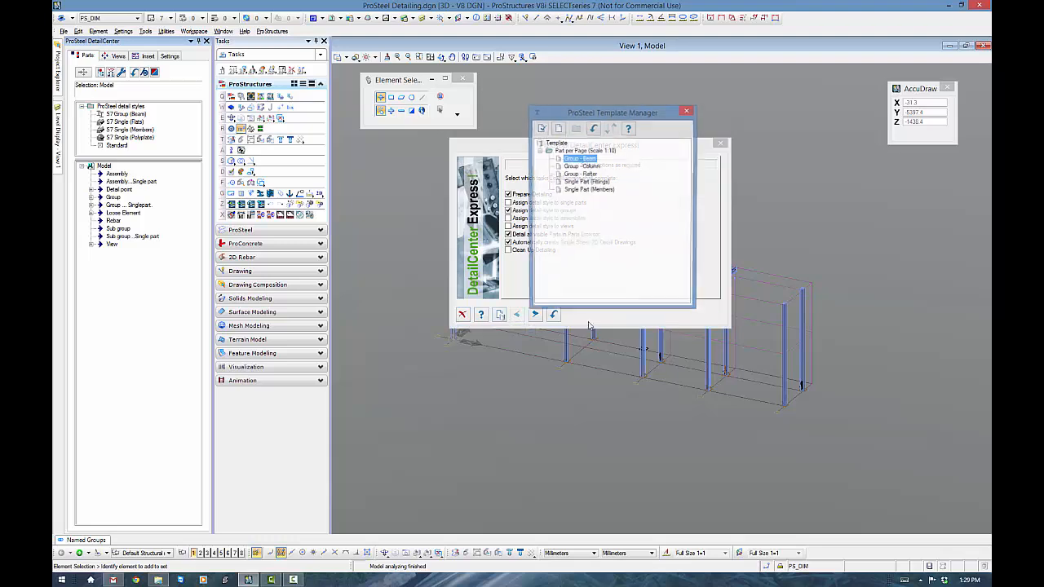
{"action": "left_click", "coordinate": [593, 167]}
{"action": "double_click", "coordinate": [591, 167]}
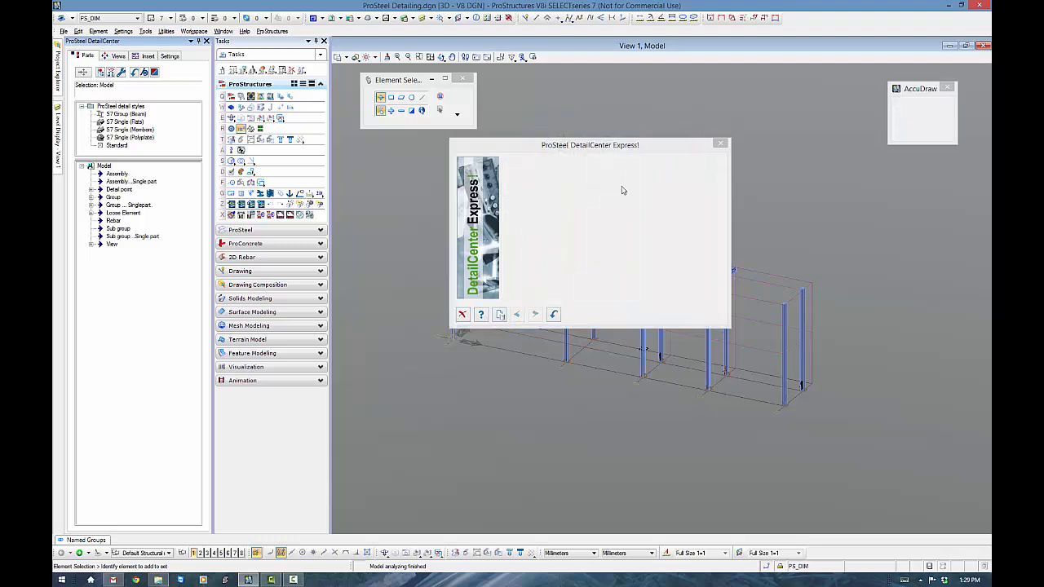
Step: Run DetailCenter Express to create the column group drawings, and close Express and DetailCenter on completion
{"action": "left_click", "coordinate": [553, 314]}
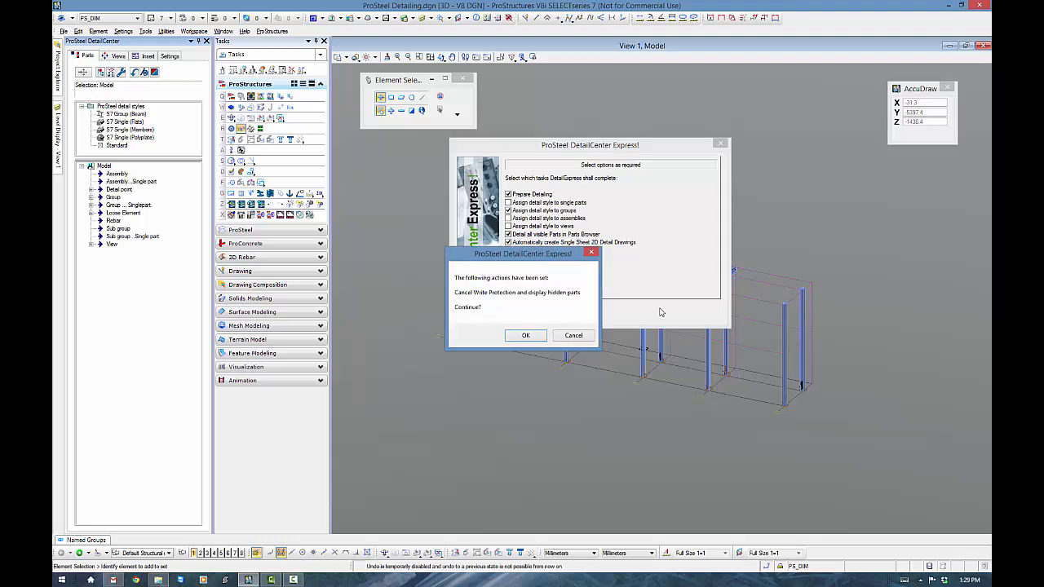
{"action": "left_click", "coordinate": [537, 338]}
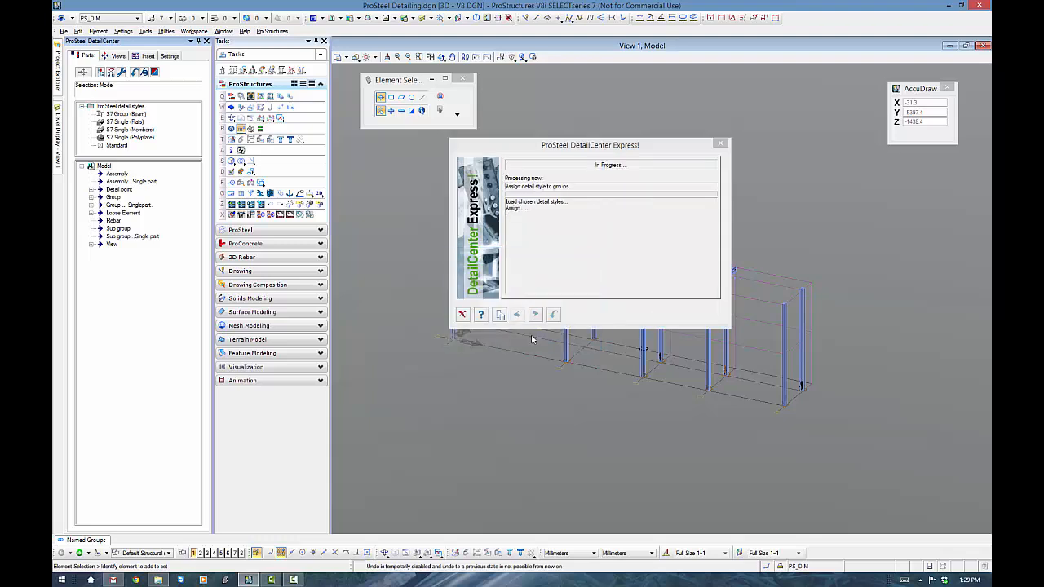
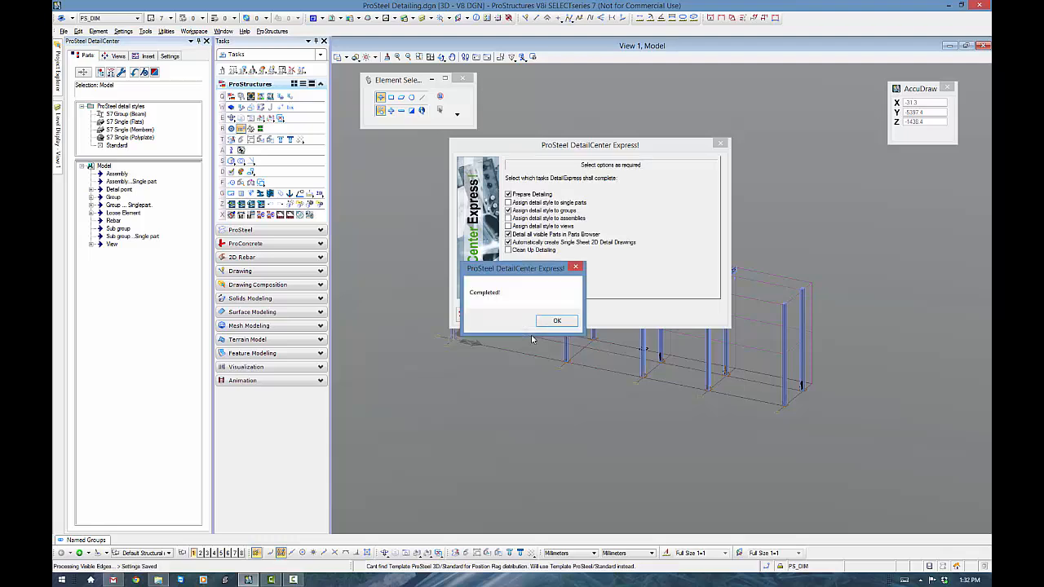
{"action": "left_click", "coordinate": [555, 321]}
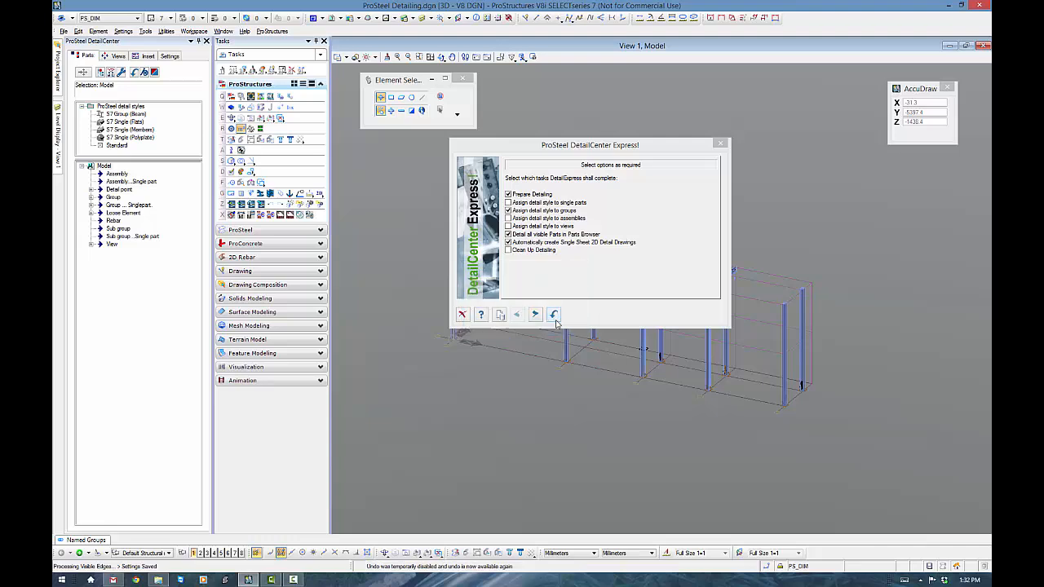
{"action": "left_click", "coordinate": [462, 314]}
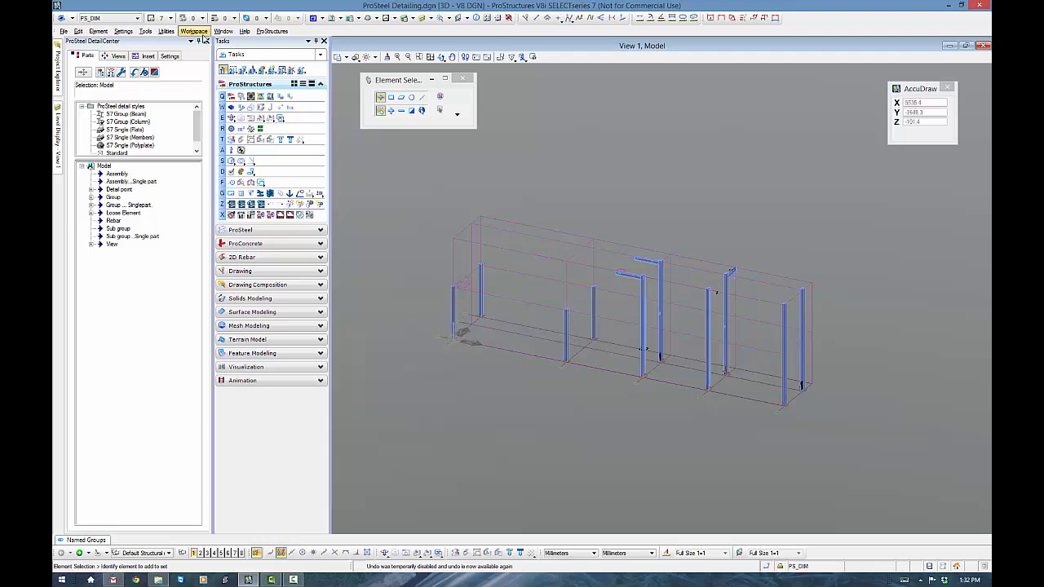
{"action": "left_click", "coordinate": [206, 41]}
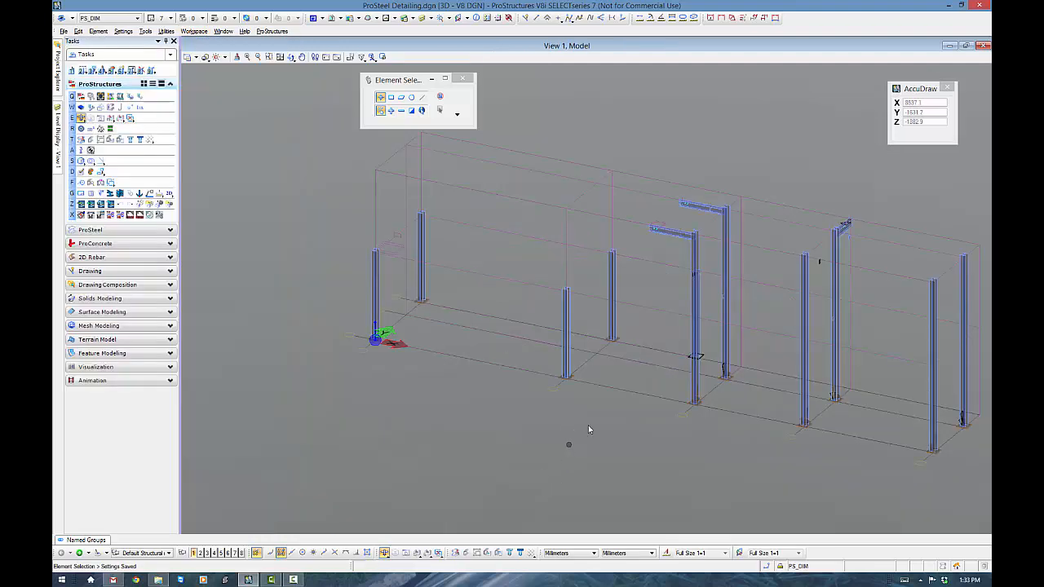
Step: Open drawing 15001-1000.dgn from the project's active directory and refresh the Designs list
{"action": "middle_click_drag", "start_coordinate": [587, 428], "coordinate": [518, 439]}
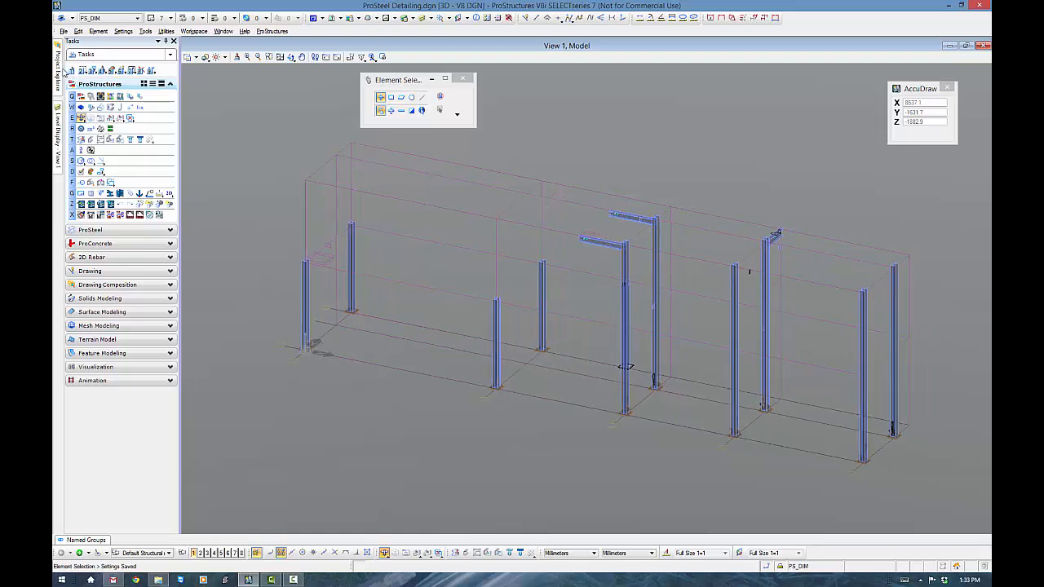
{"action": "left_click", "coordinate": [59, 71]}
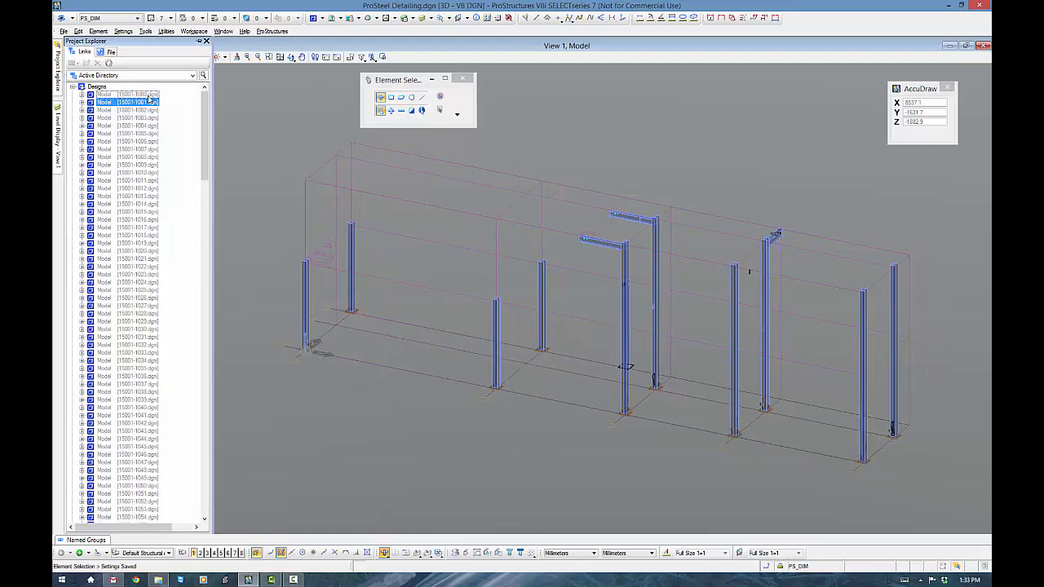
{"action": "left_click", "coordinate": [134, 94]}
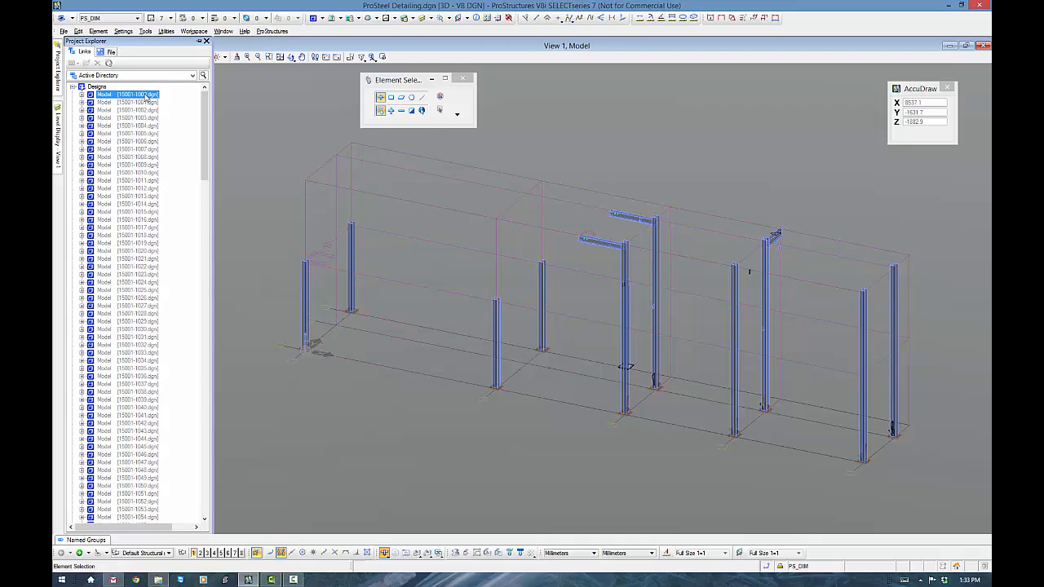
{"action": "double_click", "coordinate": [133, 96]}
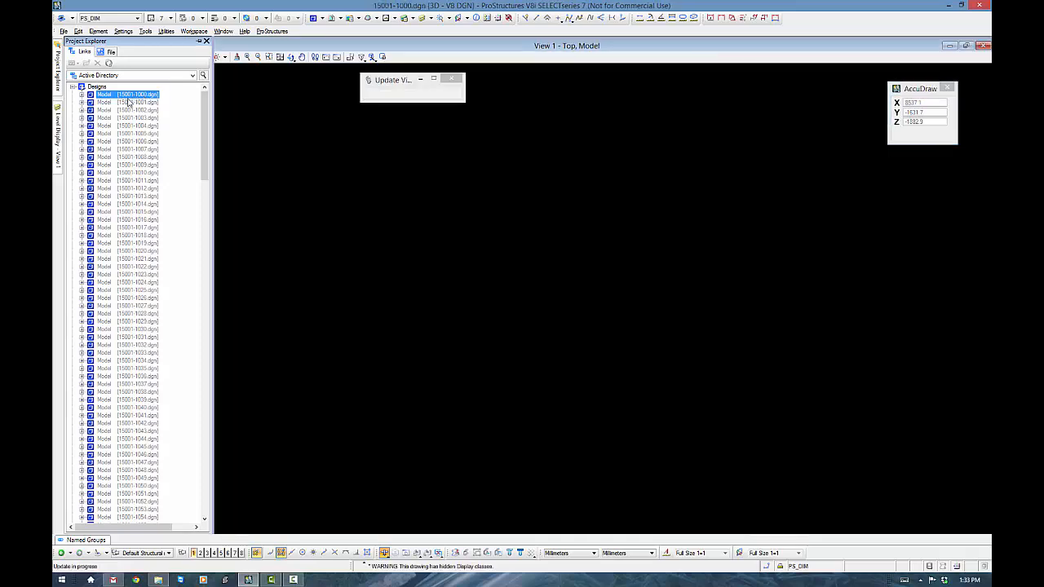
{"action": "right_click", "coordinate": [99, 86]}
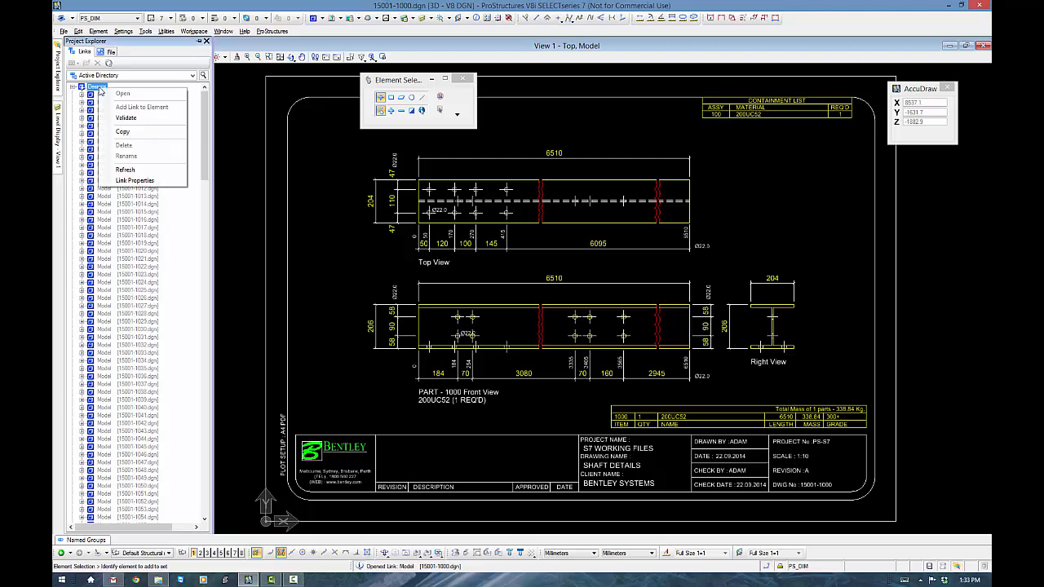
{"action": "left_click", "coordinate": [138, 172]}
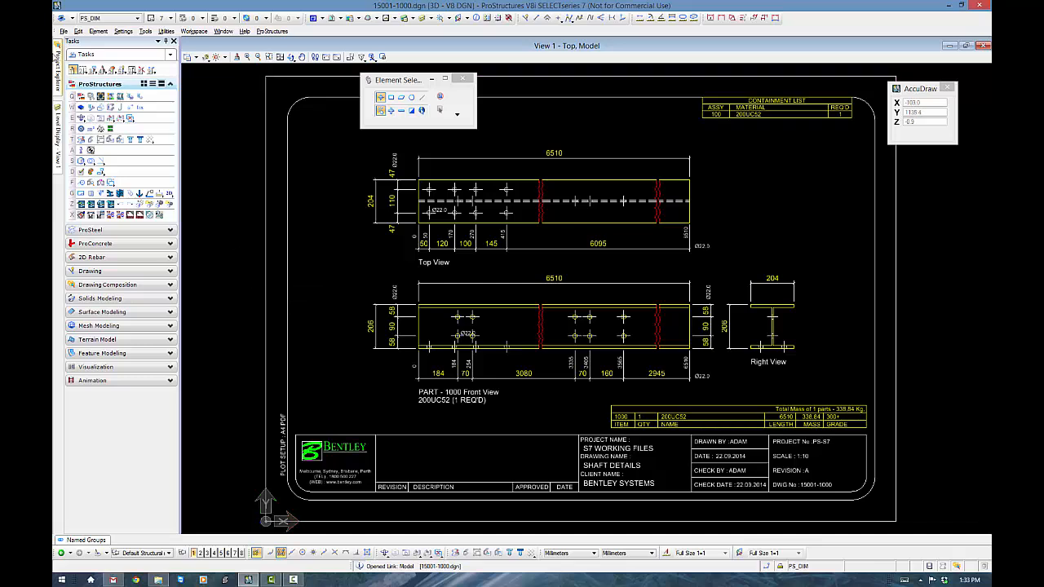
Step: Open the beam assembly drawing 15001-110.dgn and examine its front view and part flags
{"action": "left_click", "coordinate": [59, 72]}
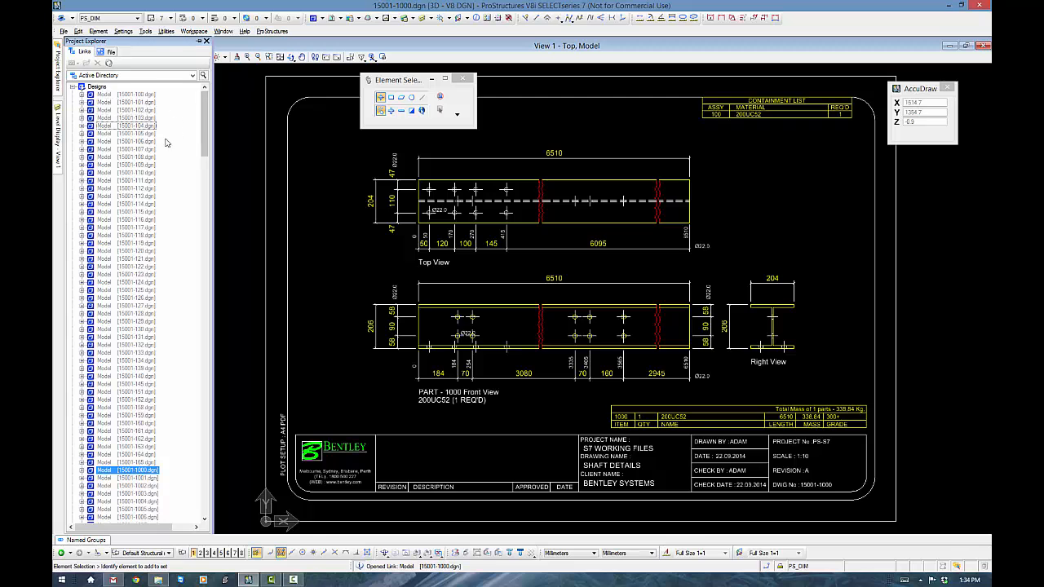
{"action": "double_click", "coordinate": [134, 172]}
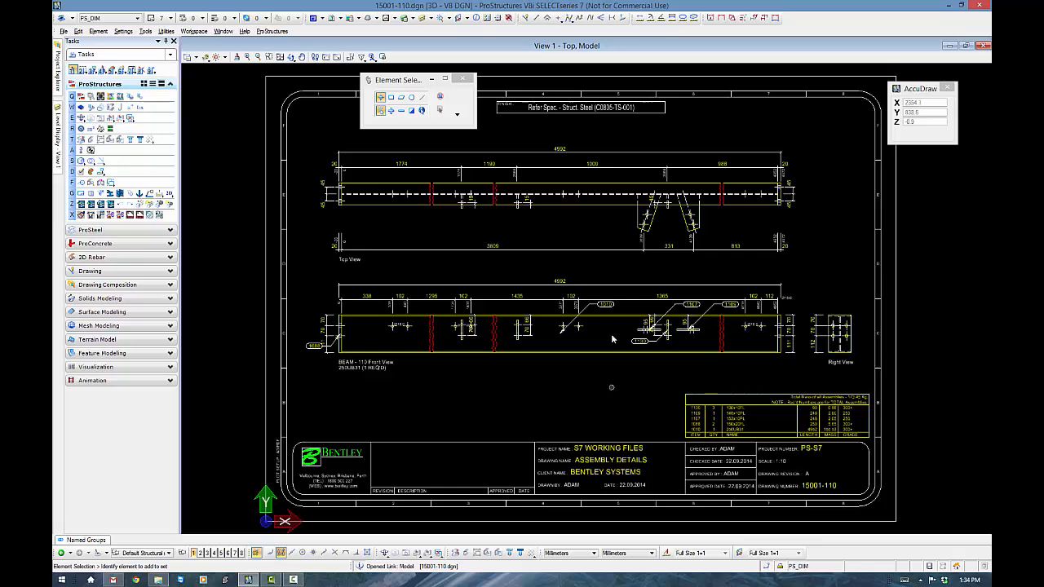
{"action": "mouse_move", "coordinate": [662, 135]}
{"action": "left_mouse_down"}
{"action": "mouse_move", "coordinate": [520, 104]}
{"action": "mouse_move", "coordinate": [516, 118]}
{"action": "left_mouse_up"}
{"action": "scroll", "coordinate": [343, 359], "scroll_direction": "up", "scroll_amount": 5}
{"action": "middle_click_drag", "start_coordinate": [382, 393], "coordinate": [387, 412]}
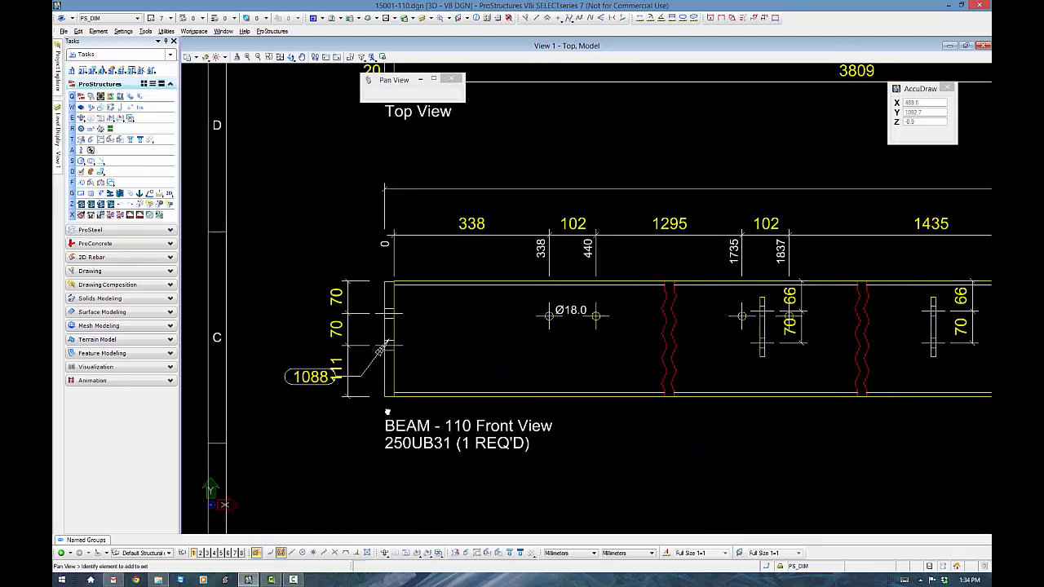
{"action": "scroll", "coordinate": [472, 395], "scroll_direction": "down", "scroll_amount": 5}
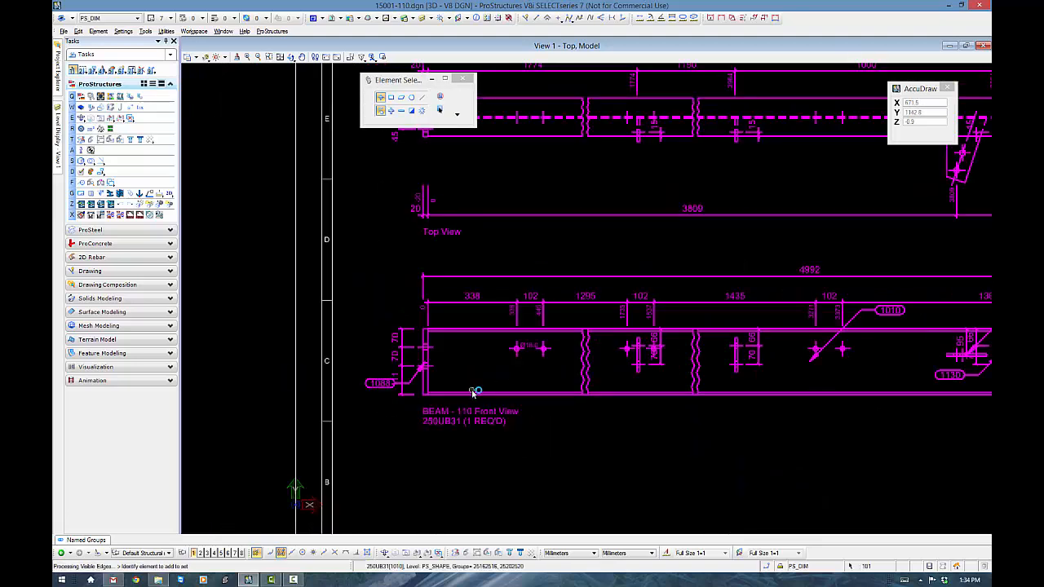
Step: Make the drawing elements individually selectable, move flag 1088 above the front view's end dimensions, and point its leader at the end plate's upper outer corner
{"action": "left_click", "coordinate": [96, 541]}
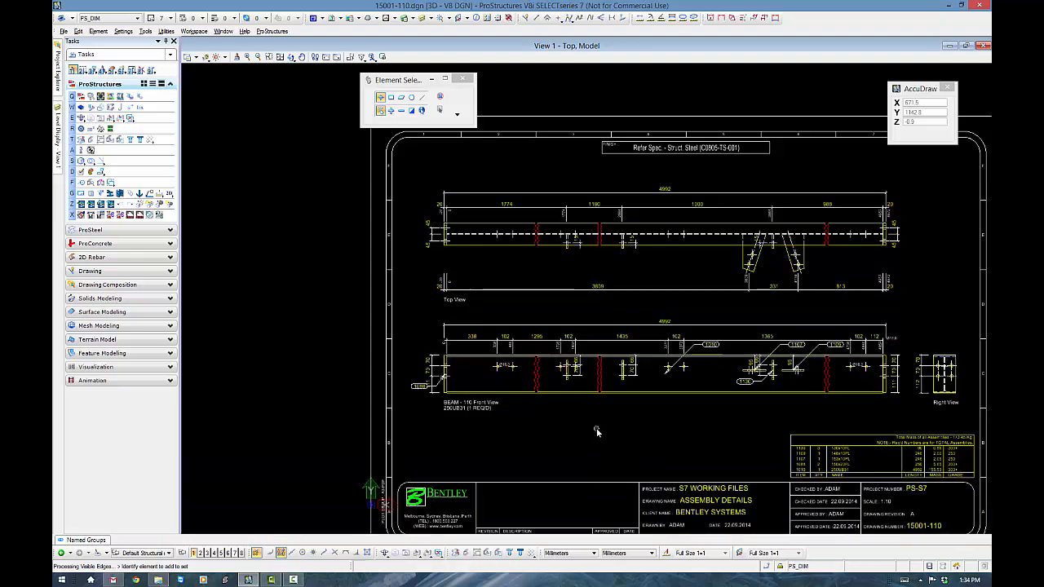
{"action": "left_click", "coordinate": [580, 402]}
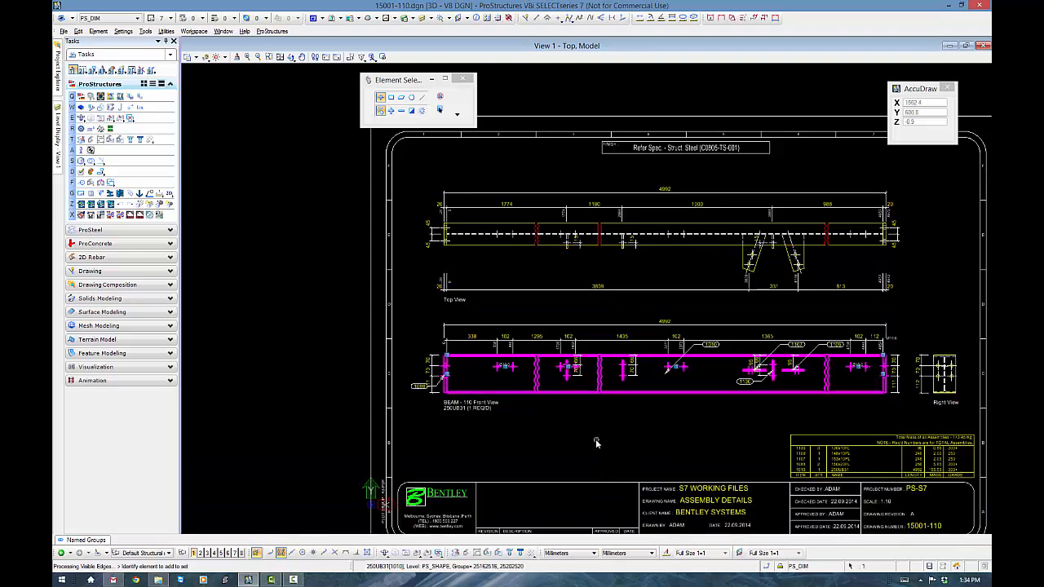
{"action": "scroll", "coordinate": [415, 367], "scroll_direction": "up", "scroll_amount": 5}
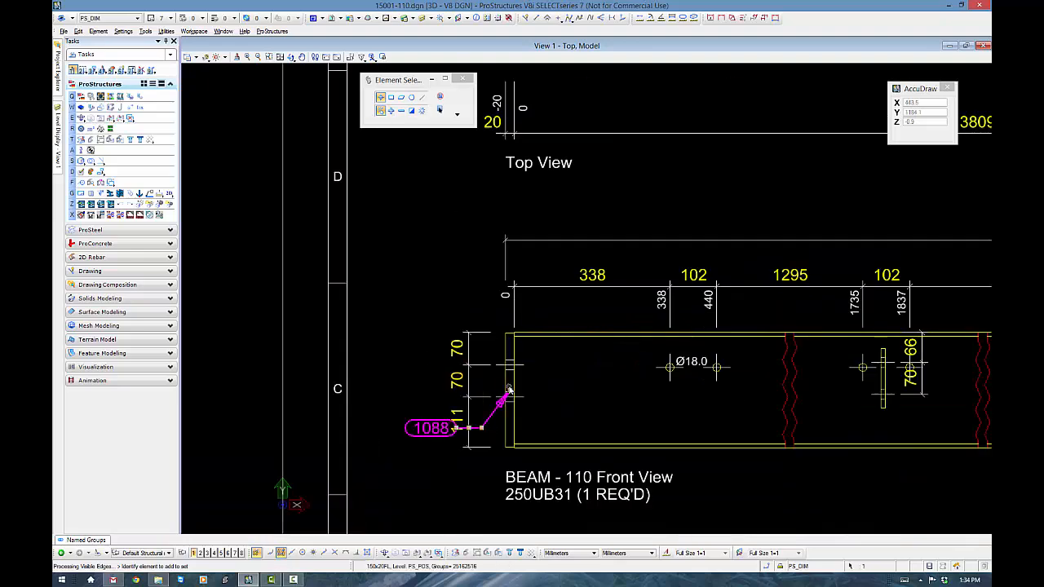
{"action": "scroll", "coordinate": [478, 439], "scroll_direction": "up", "scroll_amount": 2}
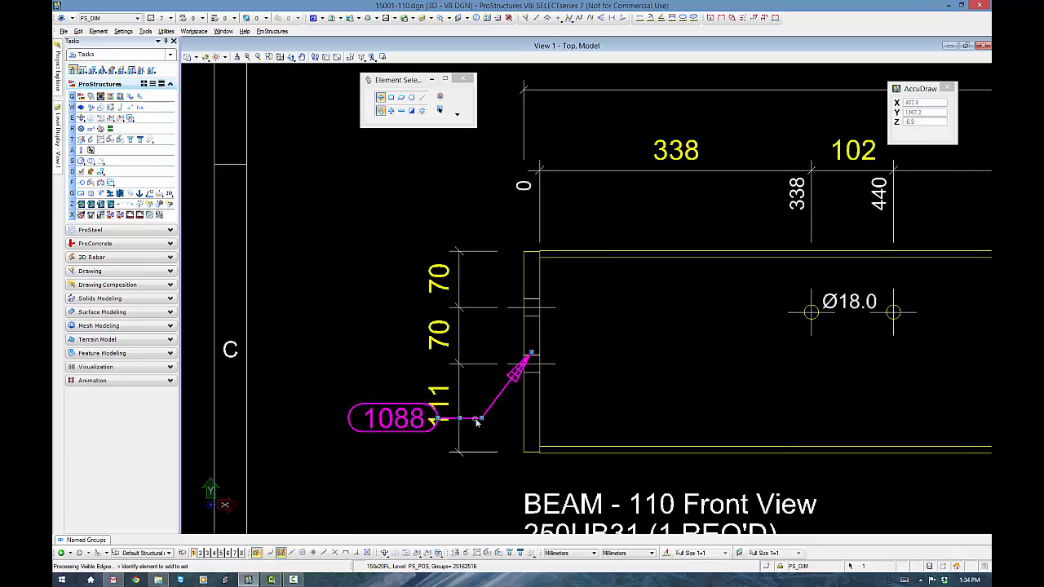
{"action": "left_click_drag", "start_coordinate": [459, 419], "coordinate": [437, 198]}
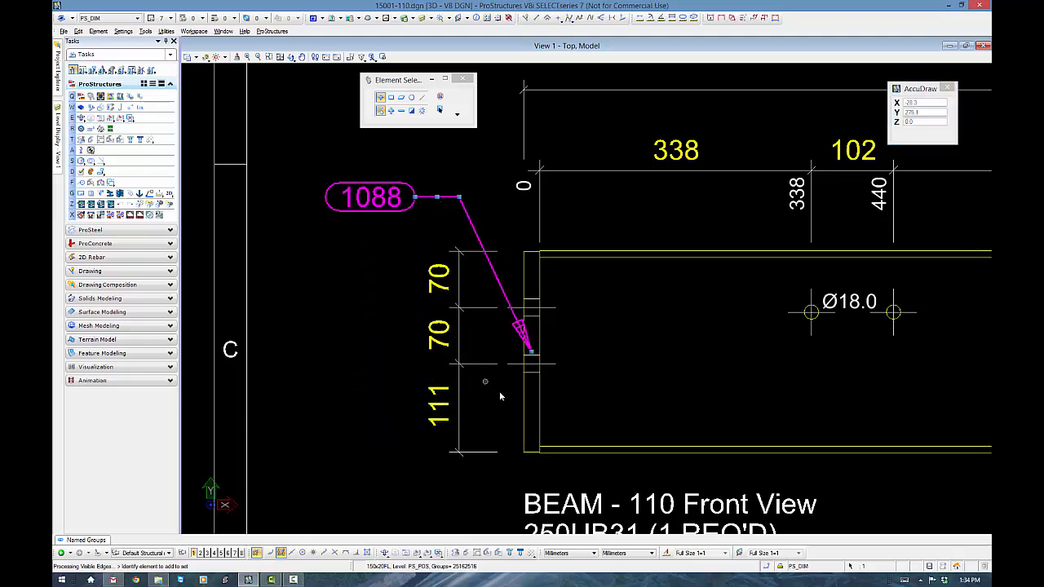
{"action": "left_click_drag", "start_coordinate": [532, 352], "coordinate": [524, 251]}
{"action": "left_click", "coordinate": [657, 372]}
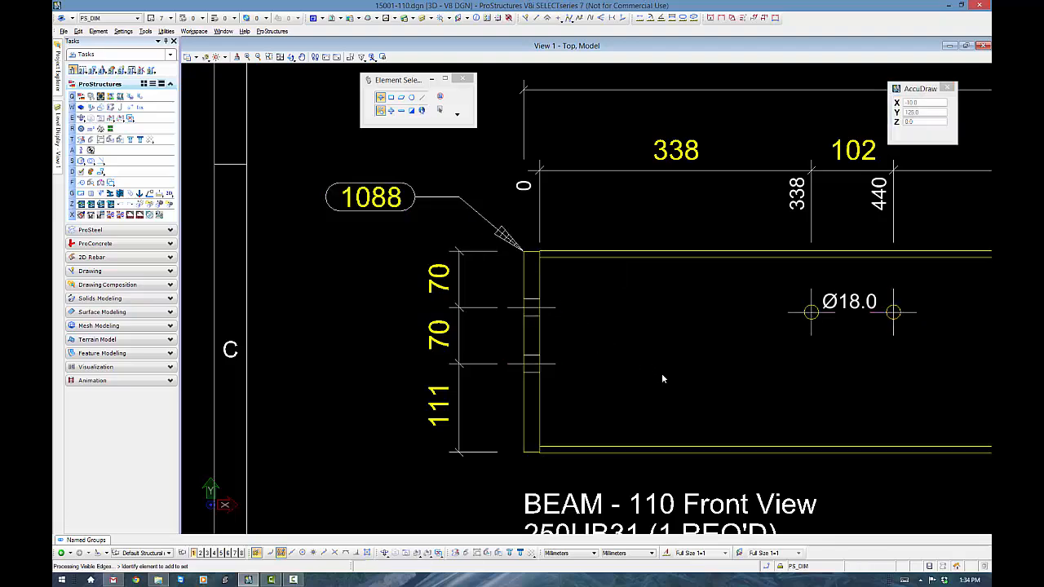
Step: Move position flag 1010 from the dimension line to just below the beam in the front view
{"action": "scroll", "coordinate": [662, 375], "scroll_direction": "down", "scroll_amount": 5}
{"action": "middle_click_drag", "start_coordinate": [695, 386], "coordinate": [458, 411]}
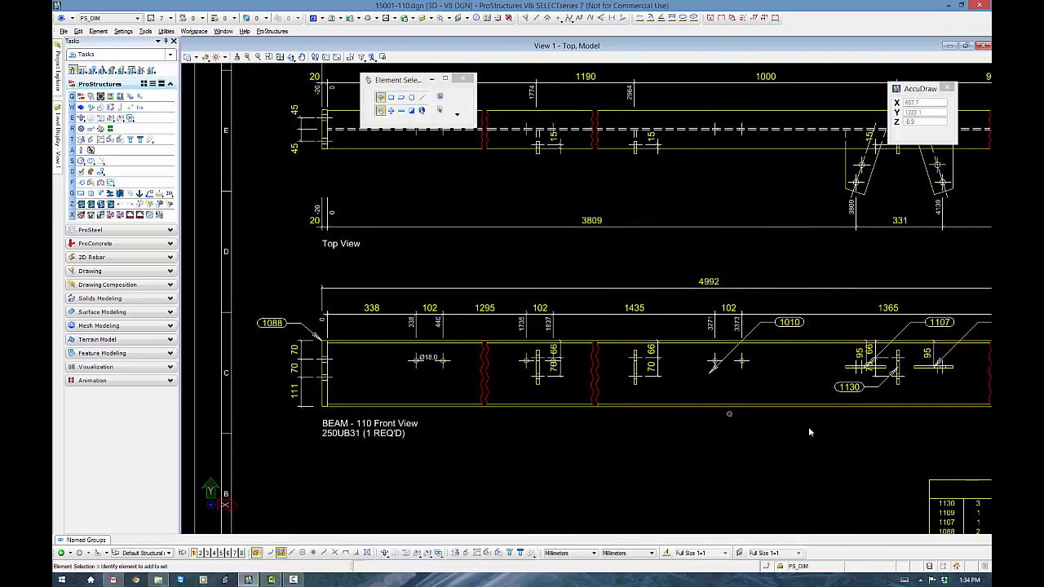
{"action": "middle_click_drag", "start_coordinate": [773, 413], "coordinate": [543, 388]}
{"action": "left_click", "coordinate": [556, 296]}
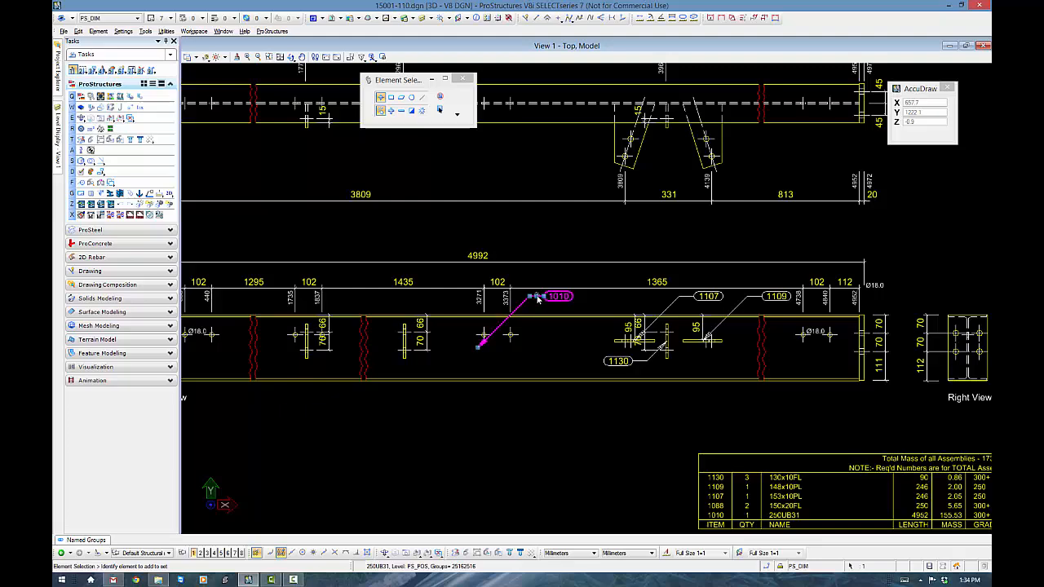
{"action": "left_click_drag", "start_coordinate": [536, 296], "coordinate": [499, 396]}
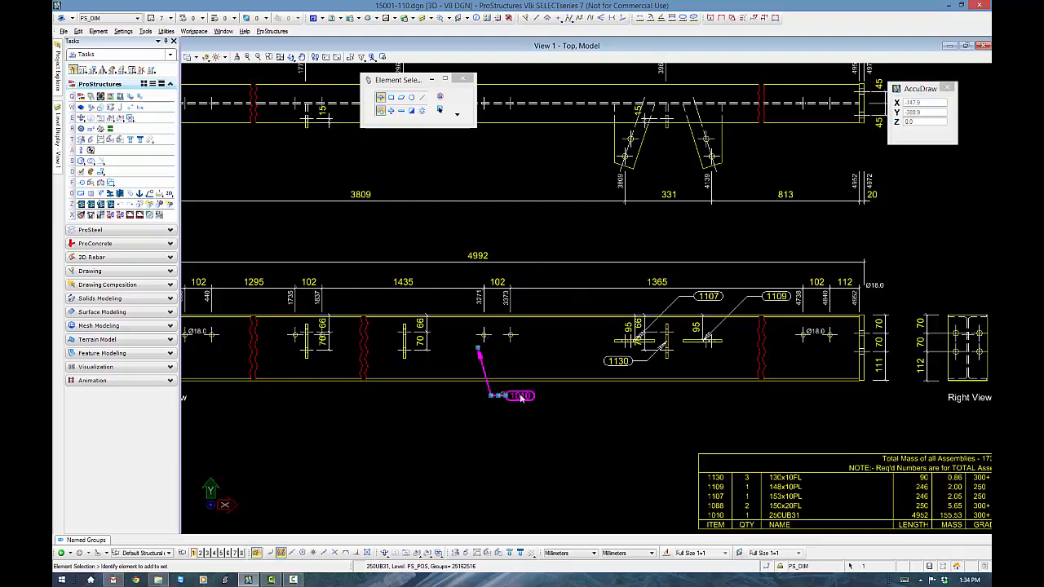
Step: Move position flag 1107 to the top view and attach its leader to the left angled plate's outer lower corner
{"action": "middle_click_drag", "start_coordinate": [659, 374], "coordinate": [612, 429]}
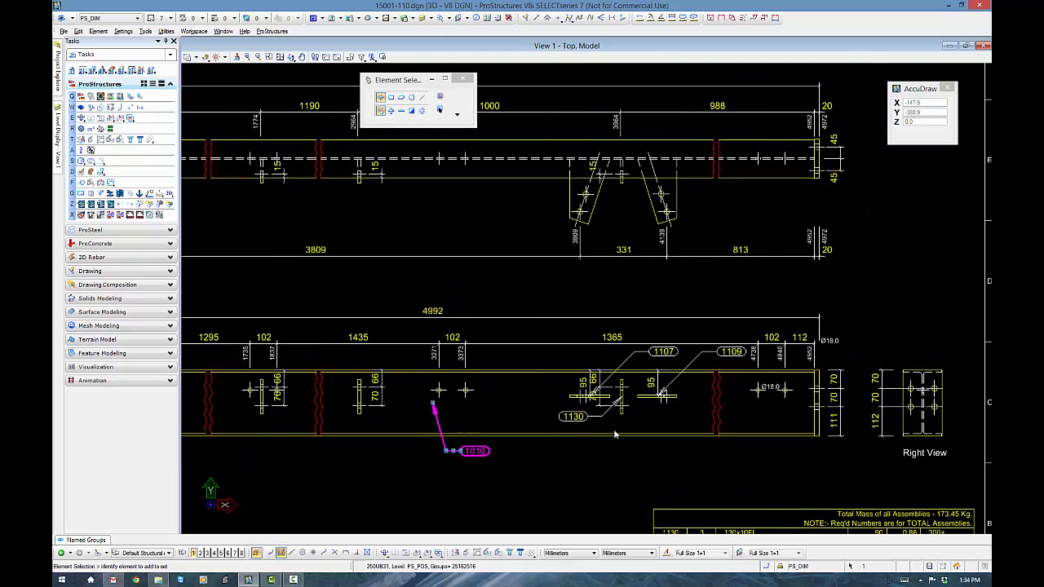
{"action": "left_click", "coordinate": [655, 351]}
{"action": "left_click_drag", "start_coordinate": [641, 351], "coordinate": [534, 226]}
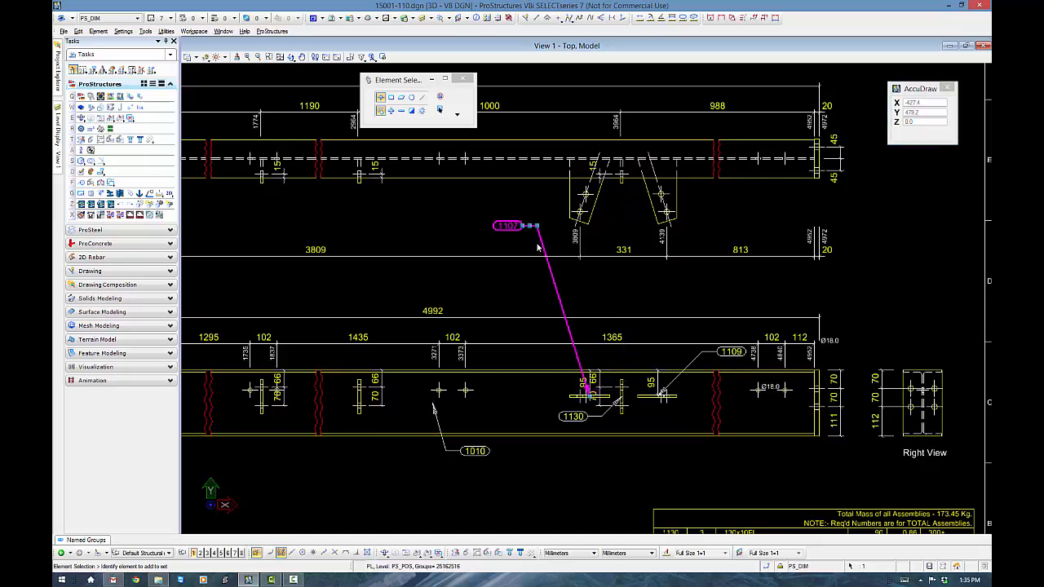
{"action": "left_click_drag", "start_coordinate": [590, 397], "coordinate": [569, 217]}
Step: Attach the leader of flag 1109 to the right angled plate's outer corner in the top view and move the flag beside it
{"action": "left_click", "coordinate": [670, 383]}
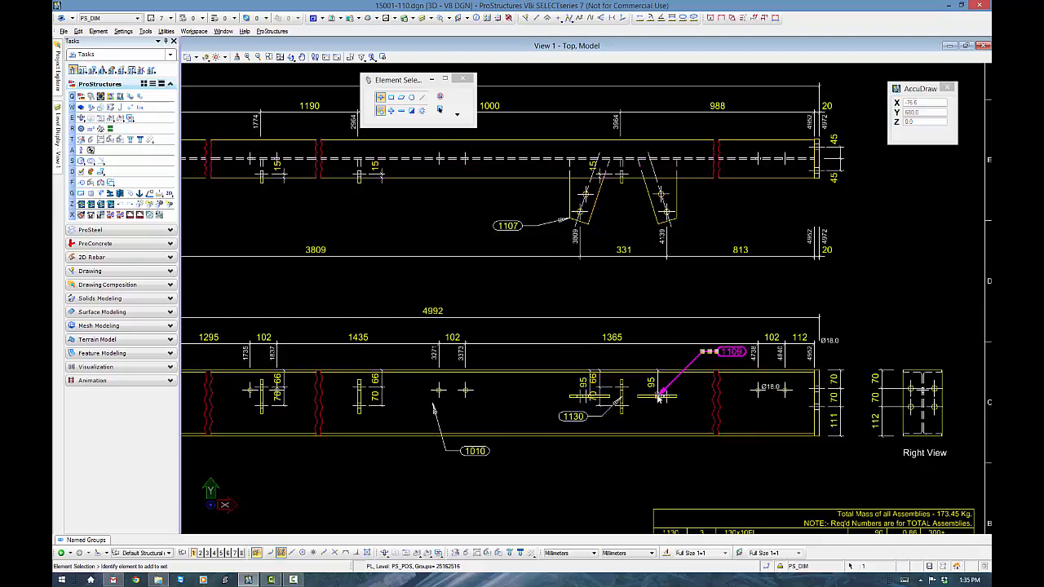
{"action": "left_click_drag", "start_coordinate": [658, 396], "coordinate": [676, 218]}
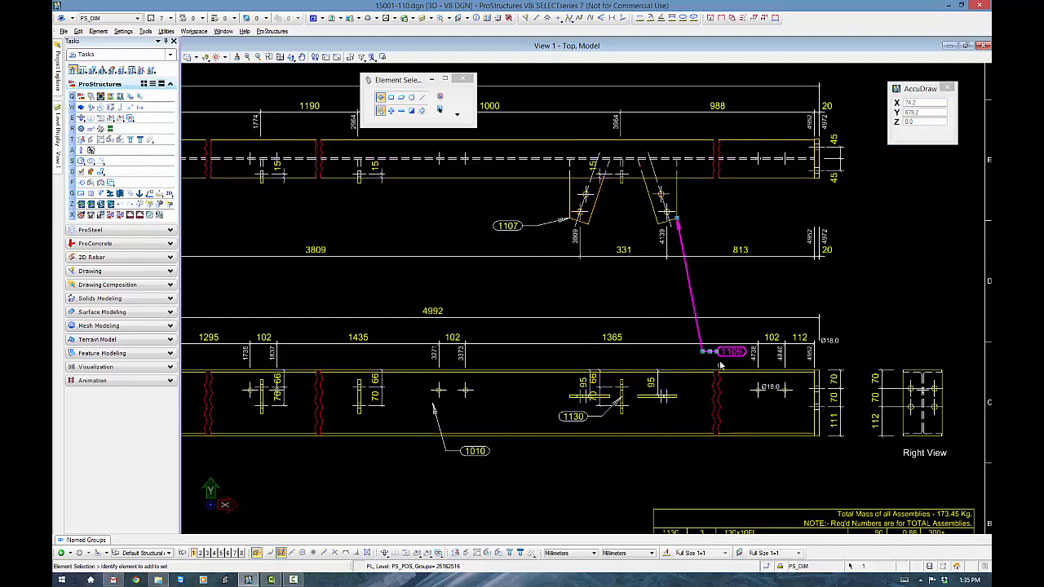
{"action": "left_click_drag", "start_coordinate": [711, 354], "coordinate": [703, 231]}
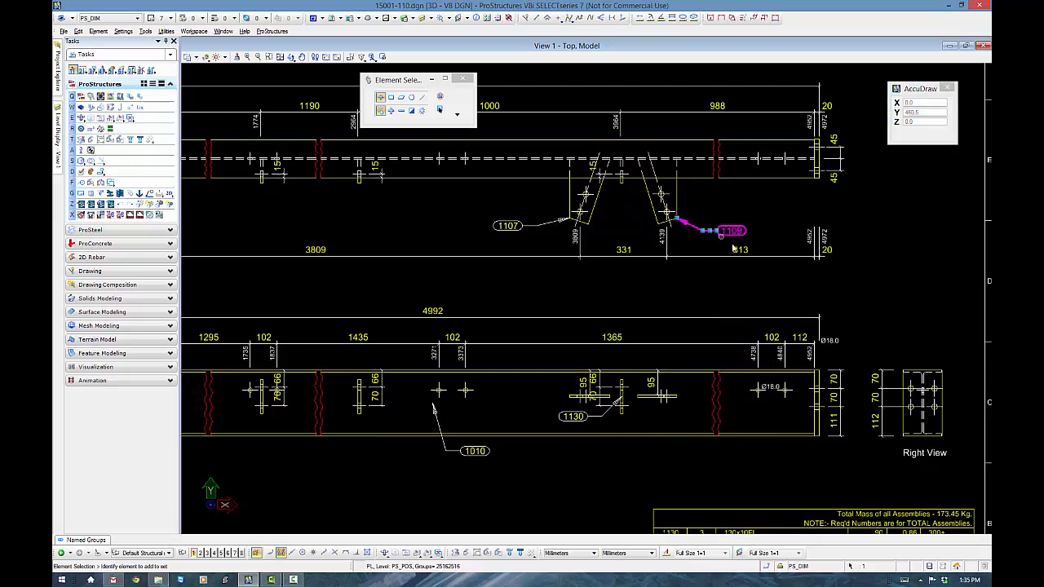
Step: Move position flag 1130 above the beam in the front view and attach its leader to the upper end of its plate
{"action": "left_click", "coordinate": [869, 216]}
{"action": "left_click", "coordinate": [606, 420]}
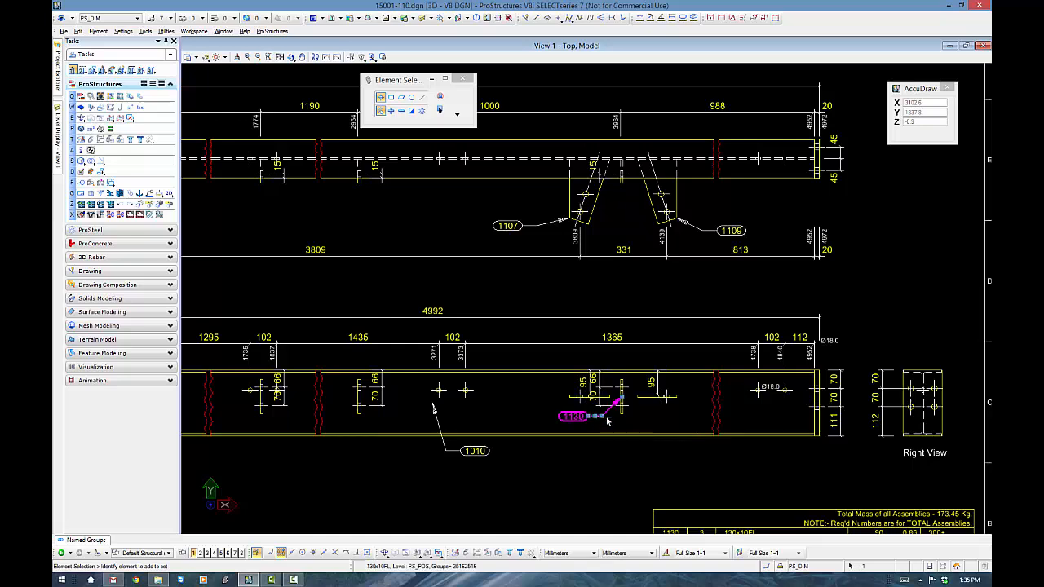
{"action": "left_click_drag", "start_coordinate": [597, 421], "coordinate": [599, 355]}
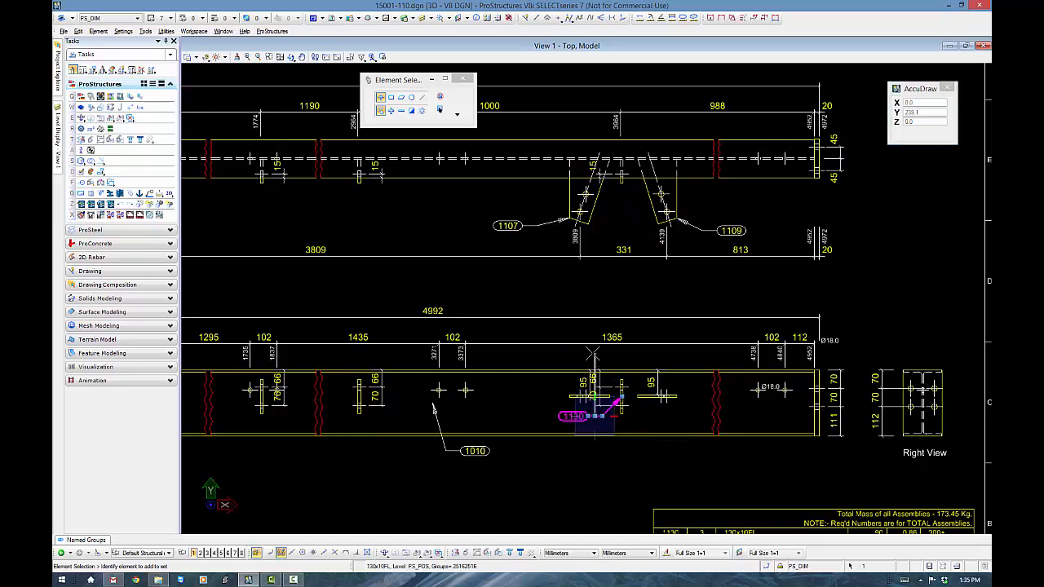
{"action": "left_click_drag", "start_coordinate": [622, 397], "coordinate": [620, 379]}
{"action": "left_click", "coordinate": [648, 343]}
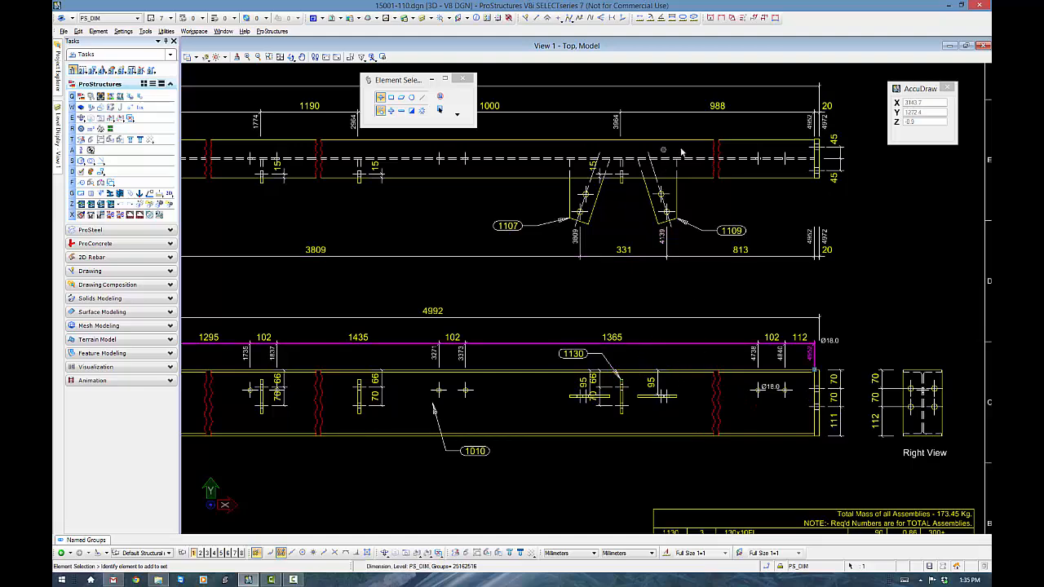
Step: Shift the 70 and 66 dimensions beside the leftmost plate in the front view clear of the adjacent hole, keeping them in line
{"action": "mouse_move", "coordinate": [873, 302]}
{"action": "middle_mouse_down"}
{"action": "mouse_move", "coordinate": [799, 345]}
{"action": "mouse_move", "coordinate": [693, 350]}
{"action": "mouse_move", "coordinate": [723, 310]}
{"action": "mouse_move", "coordinate": [806, 282]}
{"action": "middle_mouse_up"}
{"action": "scroll", "coordinate": [791, 296], "scroll_direction": "down", "scroll_amount": 4}
{"action": "middle_click_drag", "start_coordinate": [605, 418], "coordinate": [619, 434]}
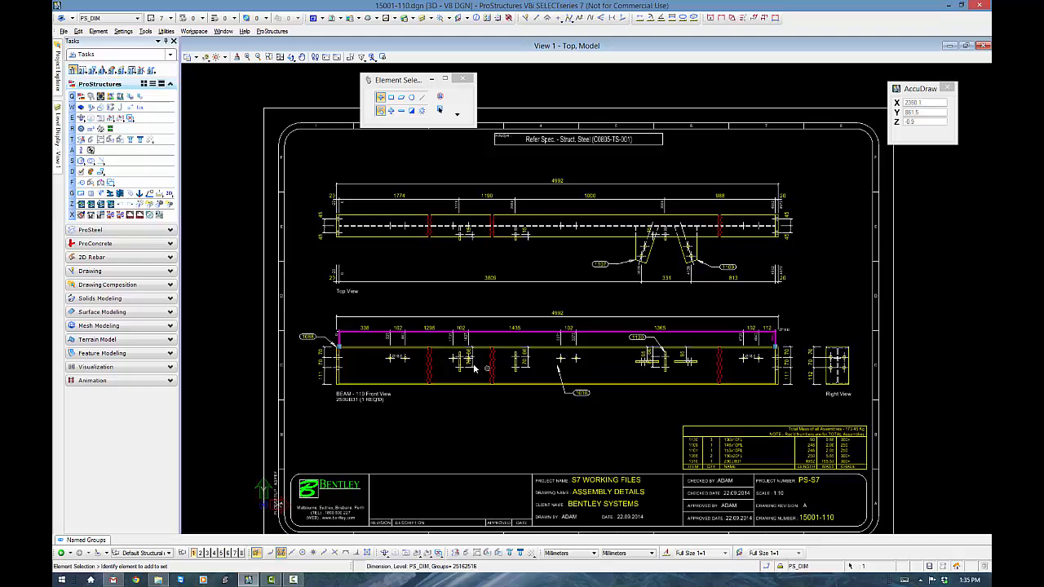
{"action": "scroll", "coordinate": [474, 368], "scroll_direction": "up", "scroll_amount": 5}
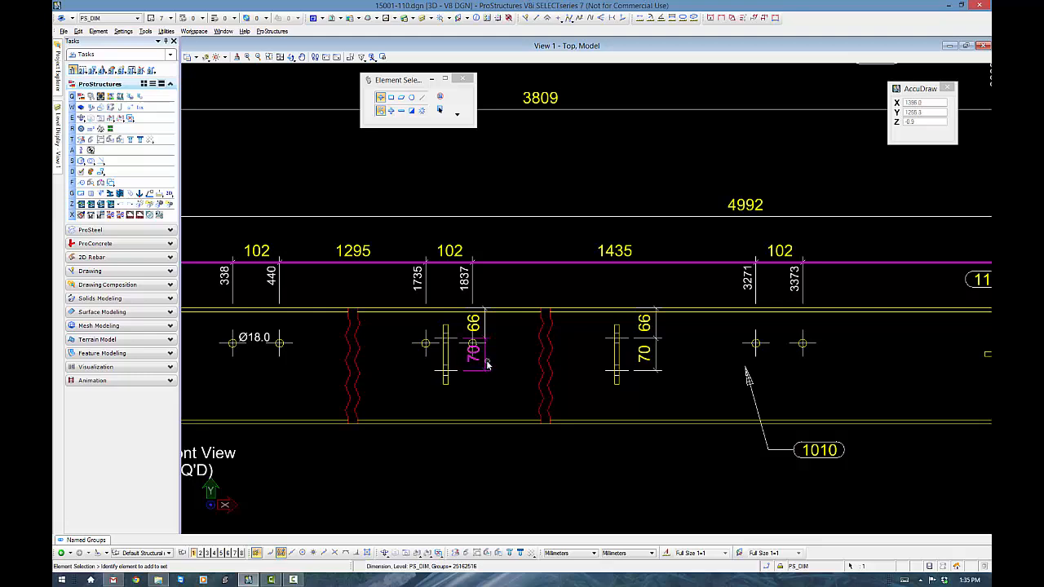
{"action": "left_click", "coordinate": [487, 365]}
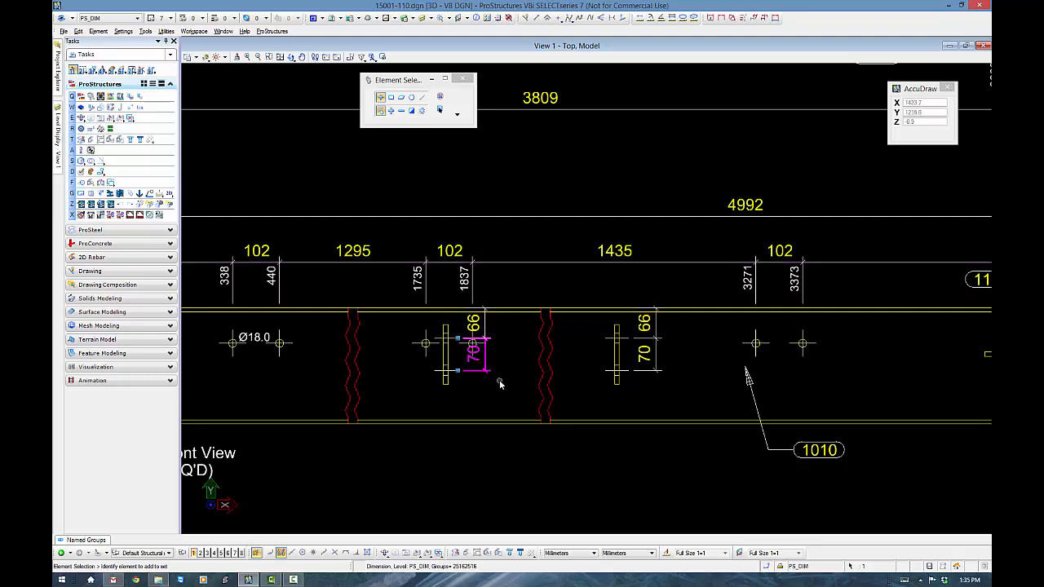
{"action": "key", "text": "Escape"}
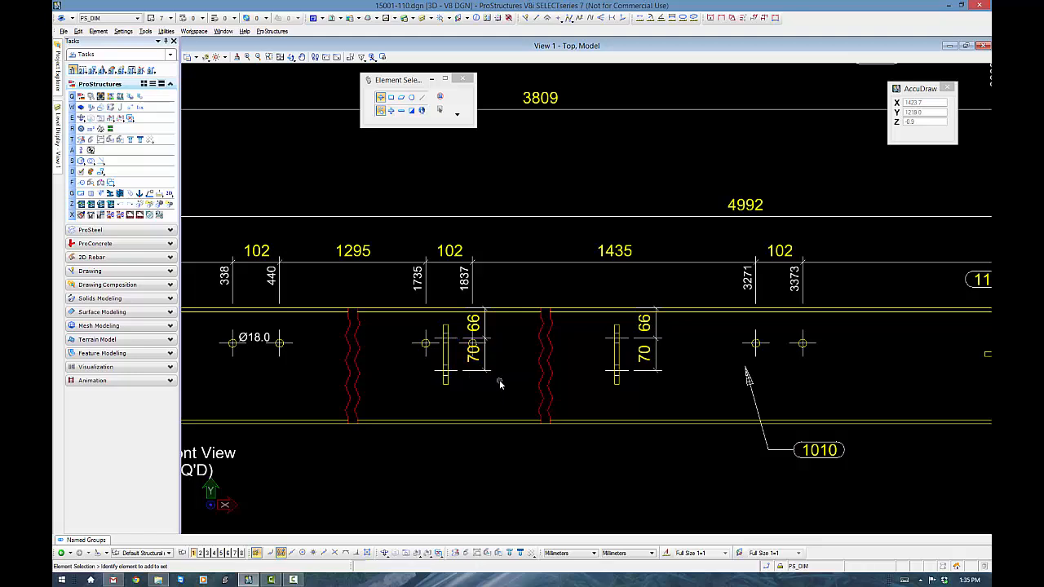
{"action": "left_click", "coordinate": [131, 72]}
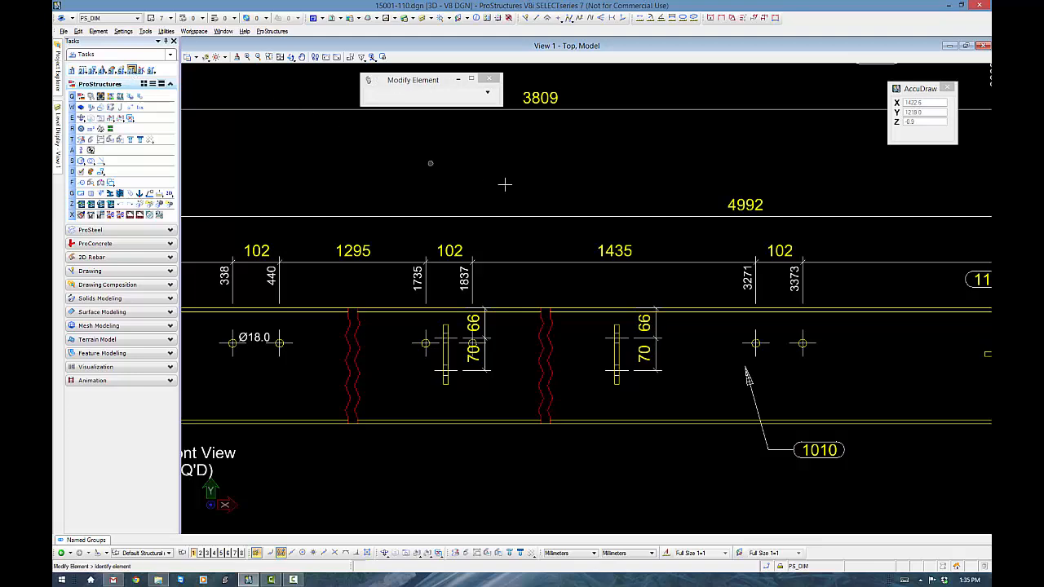
{"action": "left_click", "coordinate": [485, 353]}
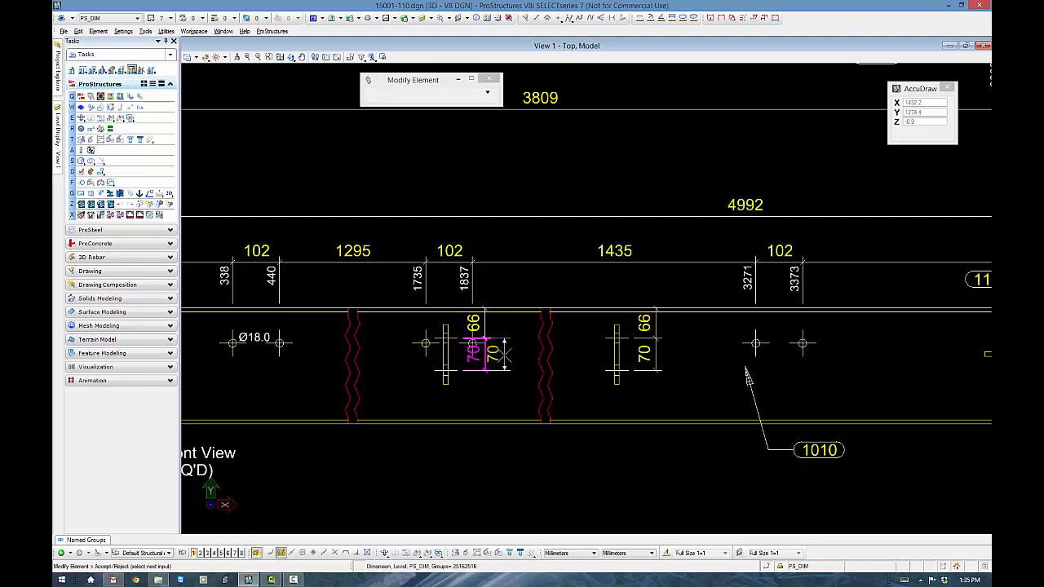
{"action": "left_click", "coordinate": [509, 349]}
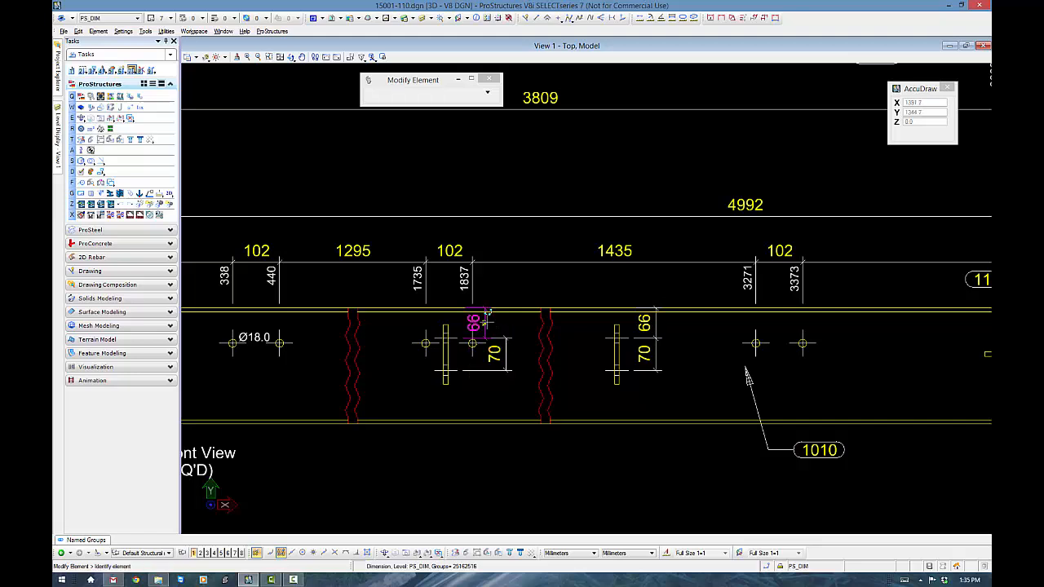
{"action": "left_click", "coordinate": [487, 326]}
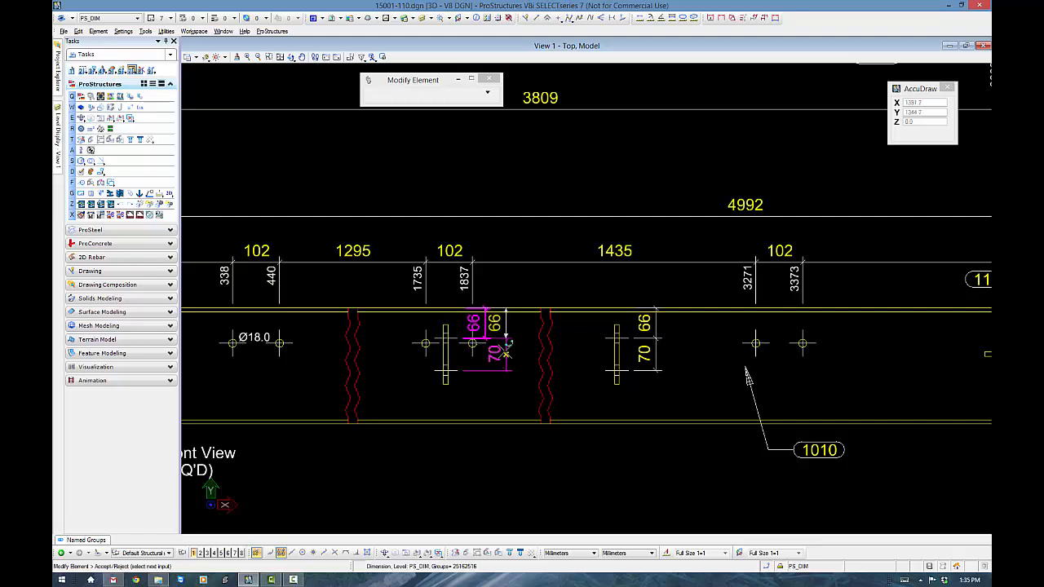
{"action": "left_click", "coordinate": [508, 357]}
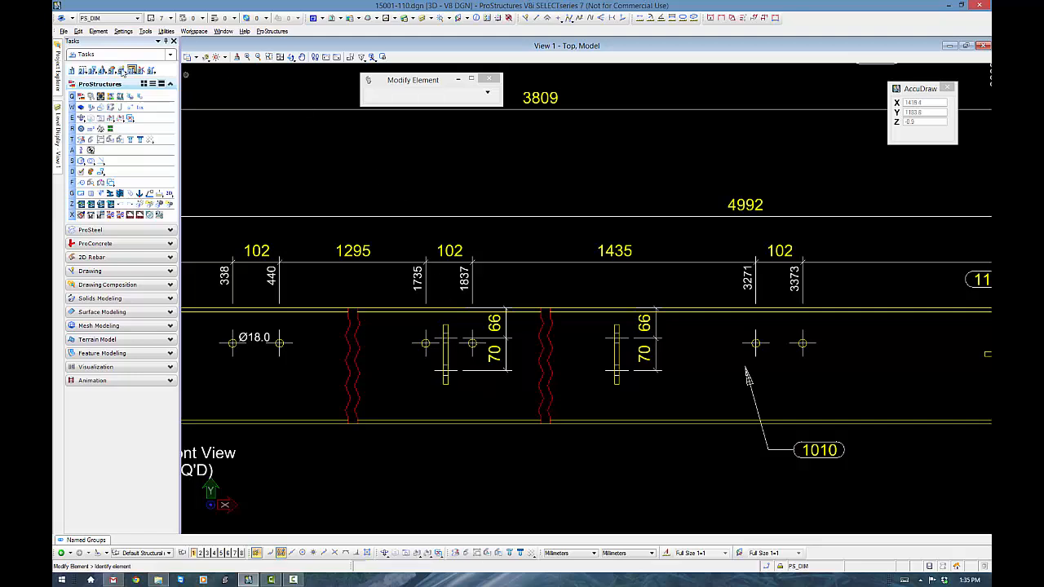
Step: Extend the left extension line of the front view's overall 4992 dimension down to the end plate's upper outer corner
{"action": "left_click", "coordinate": [73, 71]}
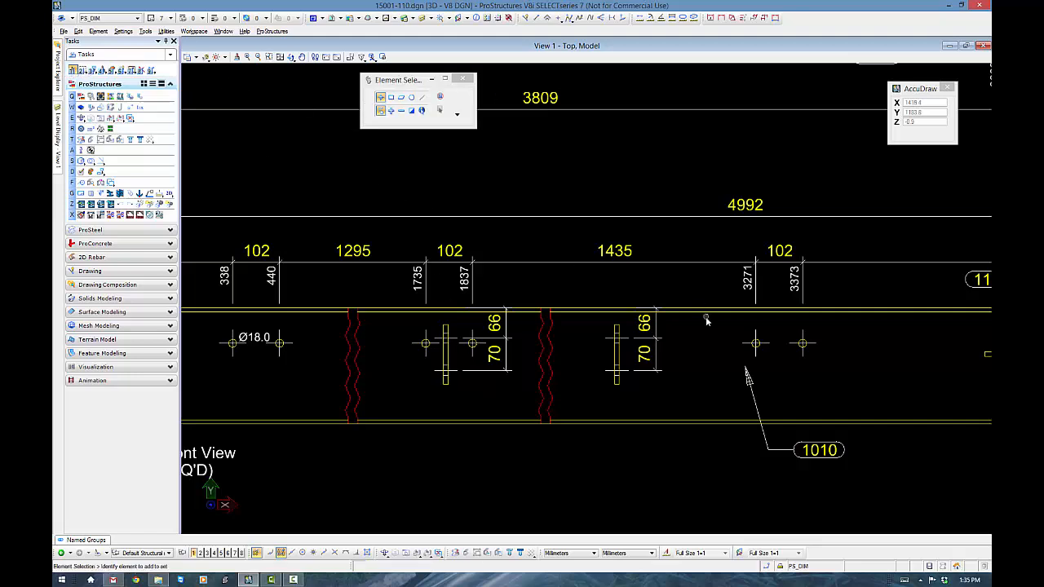
{"action": "scroll", "coordinate": [648, 356], "scroll_direction": "down", "scroll_amount": 2}
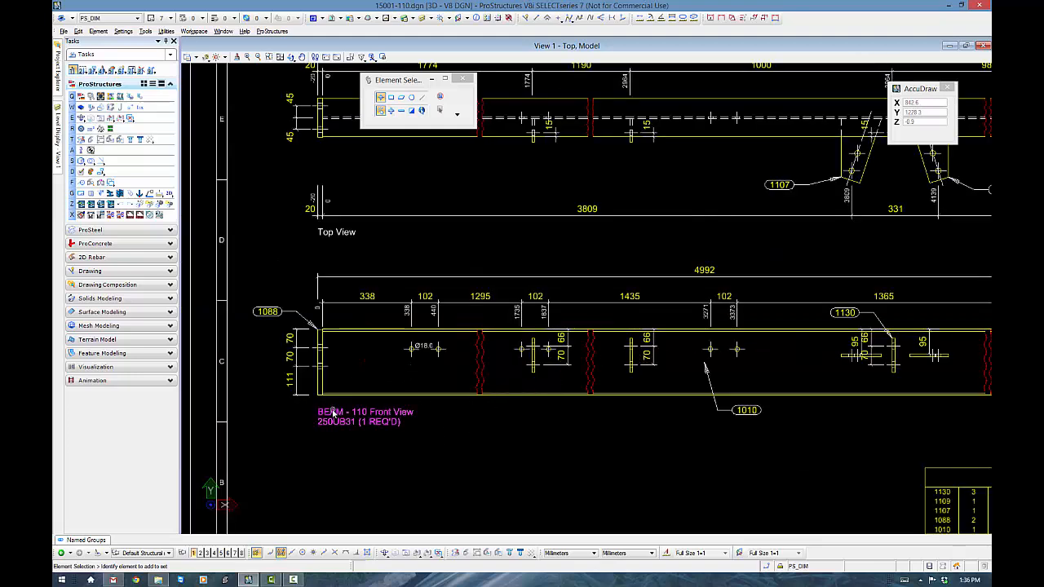
{"action": "middle_click_drag", "start_coordinate": [675, 440], "coordinate": [721, 489]}
{"action": "scroll", "coordinate": [362, 370], "scroll_direction": "up", "scroll_amount": 3}
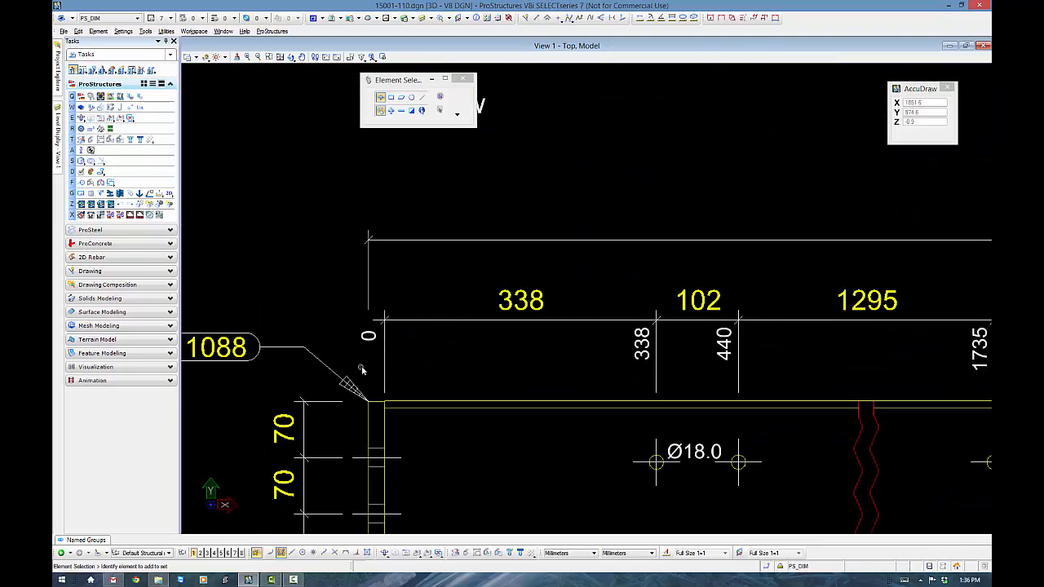
{"action": "left_click", "coordinate": [368, 320]}
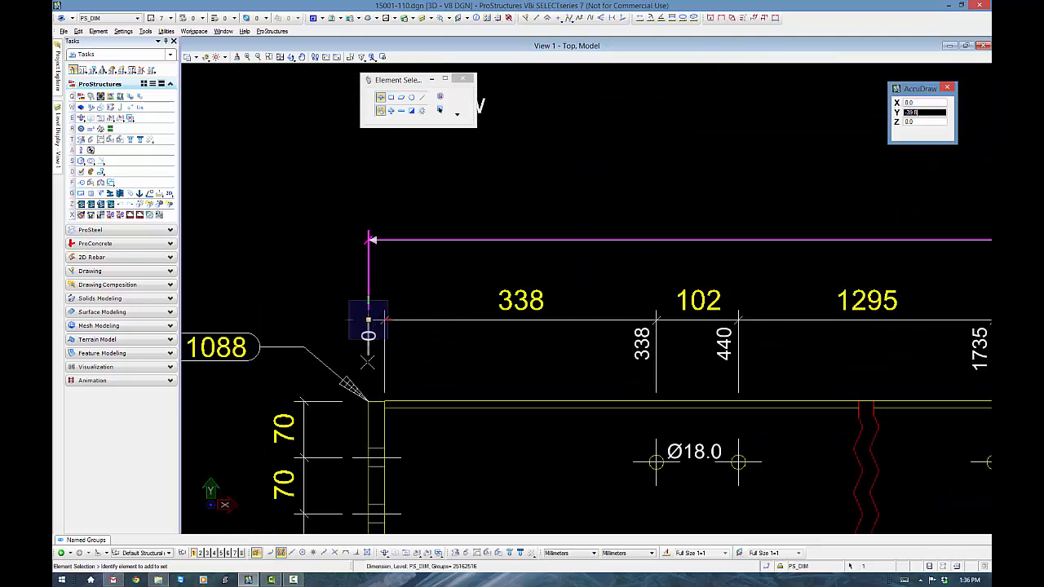
{"action": "left_click", "coordinate": [367, 401]}
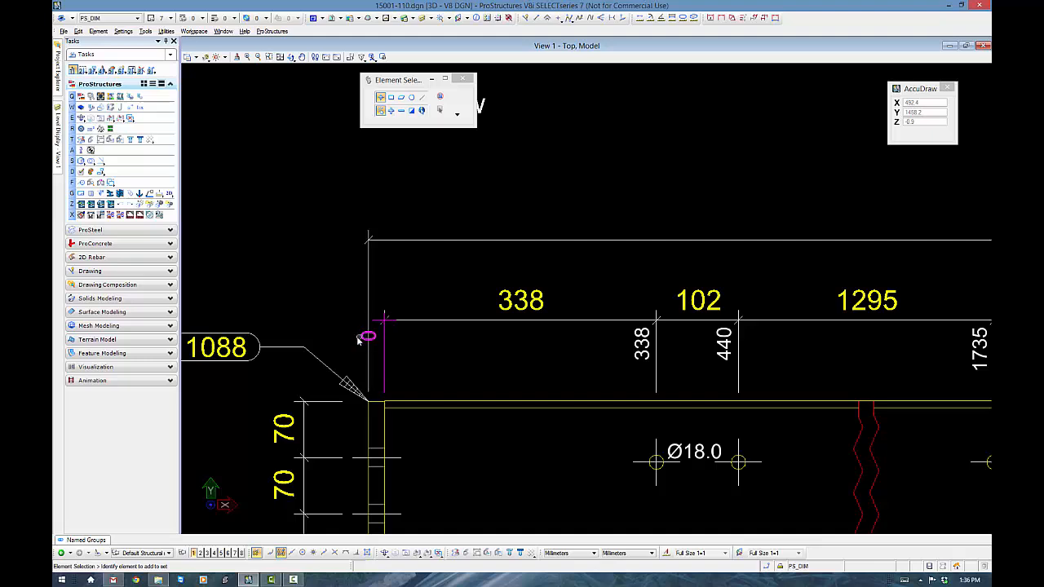
Step: Move the 0 running-dimension text in the front view to the outer side of the overall dimension's extension line
{"action": "left_click", "coordinate": [132, 70]}
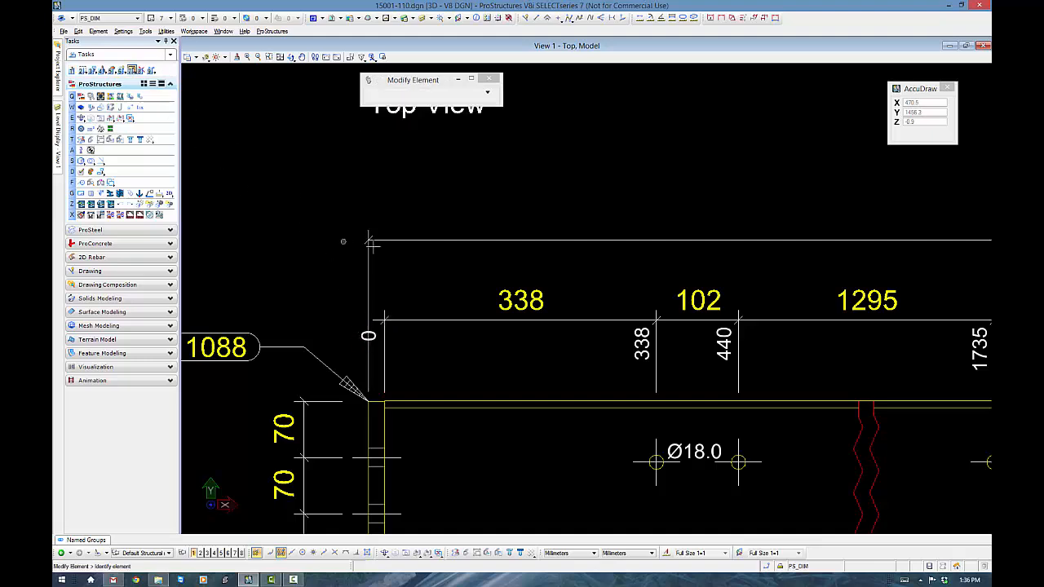
{"action": "left_click", "coordinate": [372, 335]}
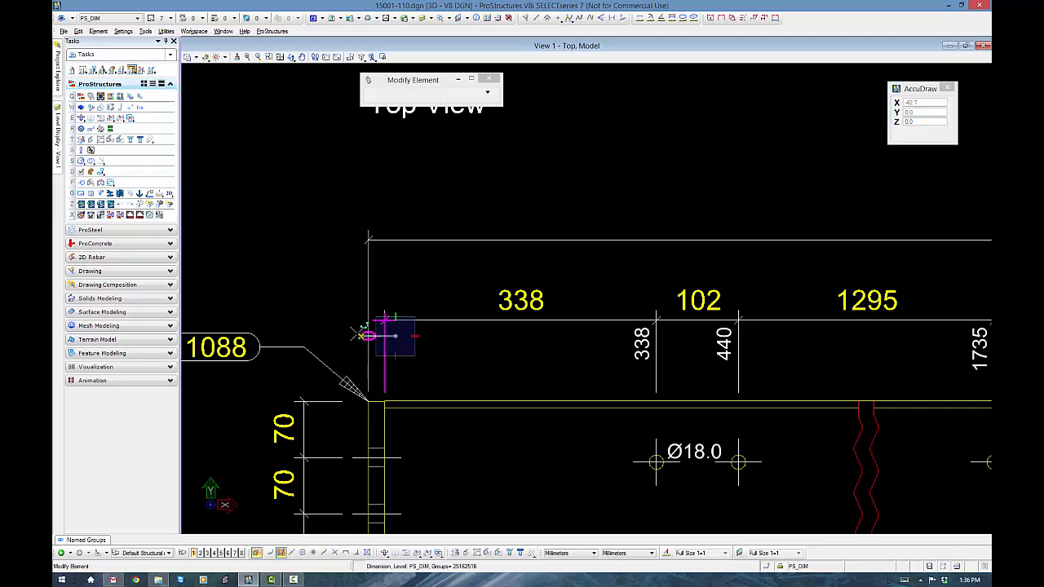
{"action": "left_click", "coordinate": [395, 335]}
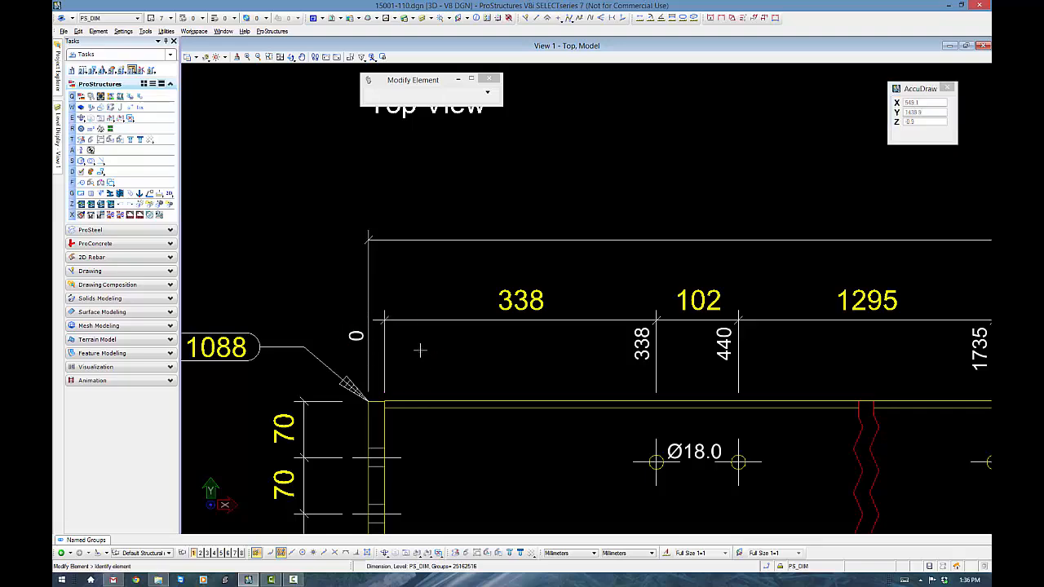
Step: Extend both extension lines of the lower-left 20 dimension in the top view up to the end plate's lower corners
{"action": "scroll", "coordinate": [420, 350], "scroll_direction": "down", "scroll_amount": 4}
{"action": "scroll", "coordinate": [418, 256], "scroll_direction": "up", "scroll_amount": 4}
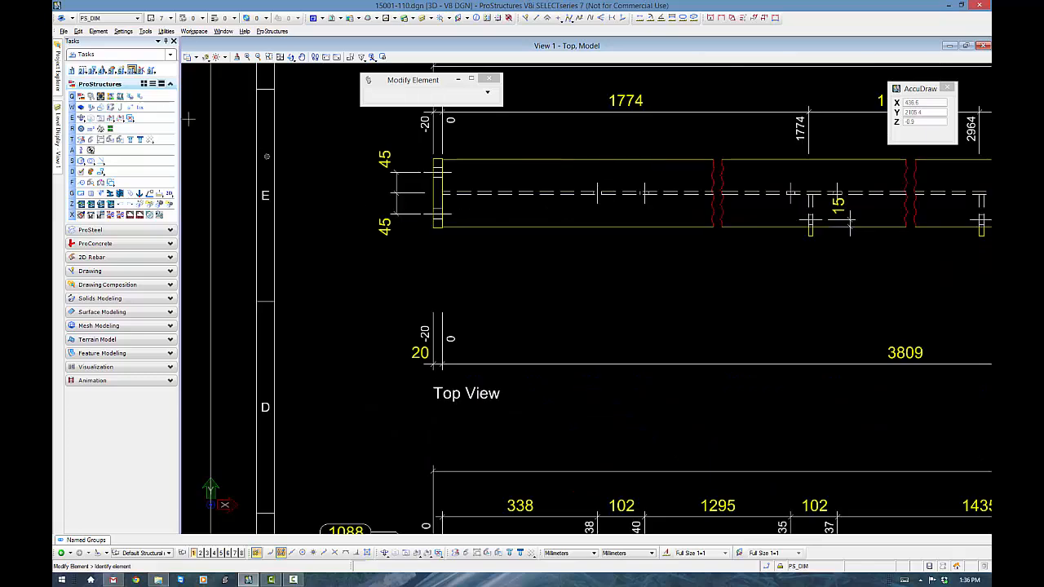
{"action": "left_click", "coordinate": [72, 70]}
{"action": "left_click", "coordinate": [435, 318]}
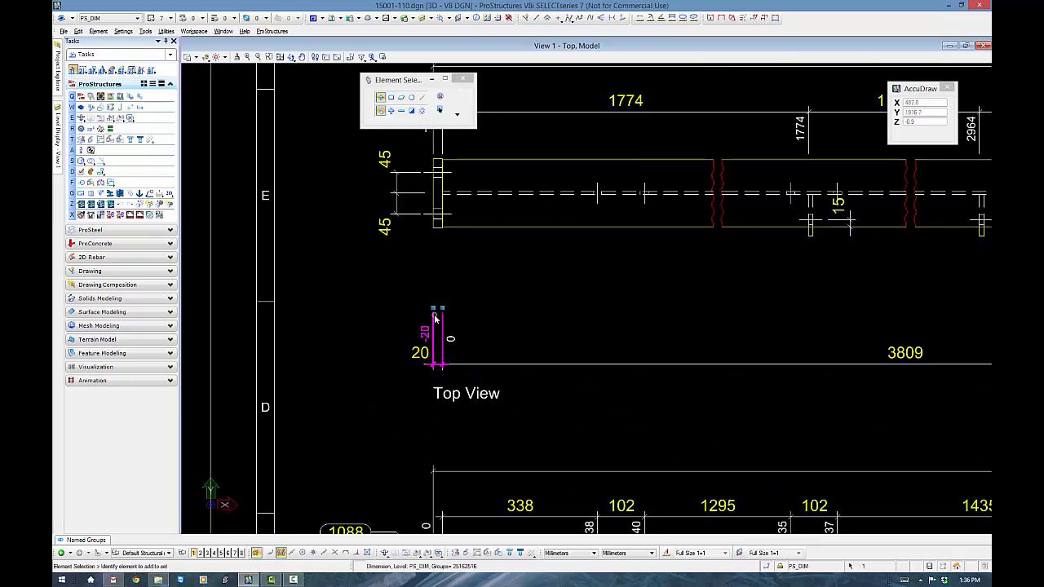
{"action": "left_click_drag", "start_coordinate": [433, 309], "coordinate": [433, 228]}
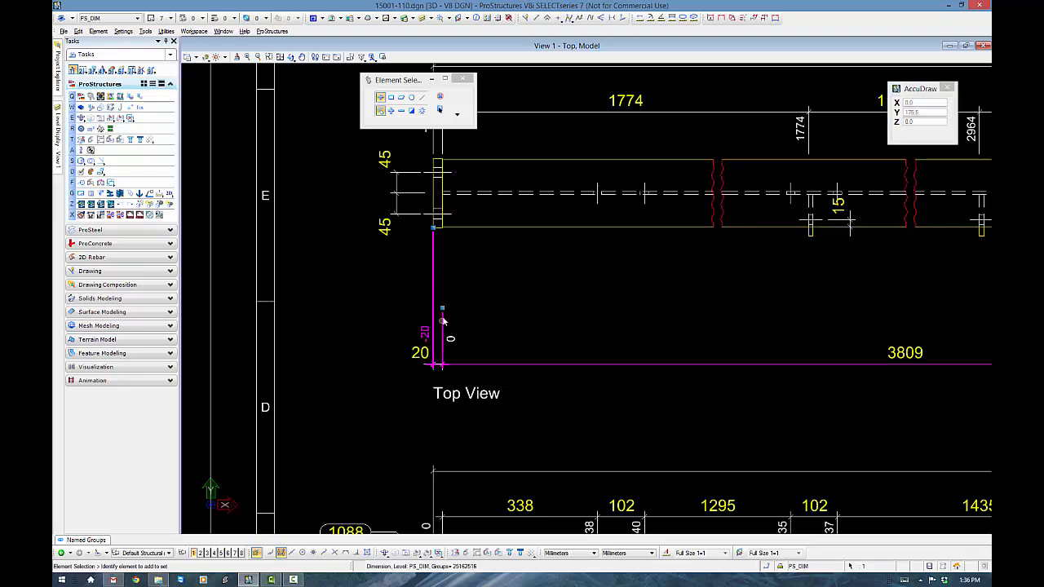
{"action": "left_click_drag", "start_coordinate": [442, 308], "coordinate": [441, 229]}
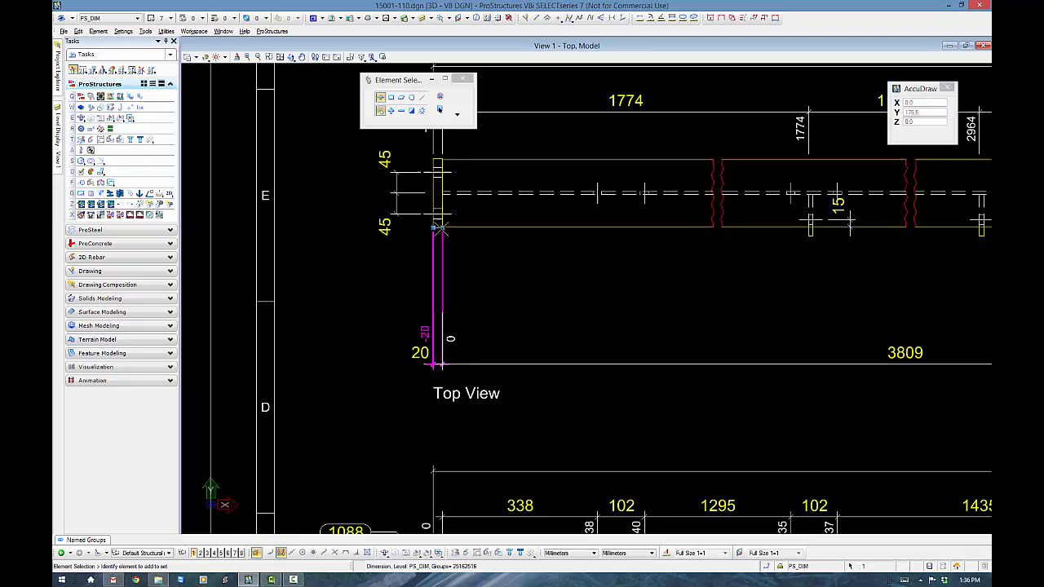
{"action": "left_click", "coordinate": [516, 273]}
Step: Delete the 15 dimension beside the plate at 2964 in the top view
{"action": "scroll", "coordinate": [695, 316], "scroll_direction": "down", "scroll_amount": 3}
{"action": "middle_click_drag", "start_coordinate": [741, 311], "coordinate": [545, 319]}
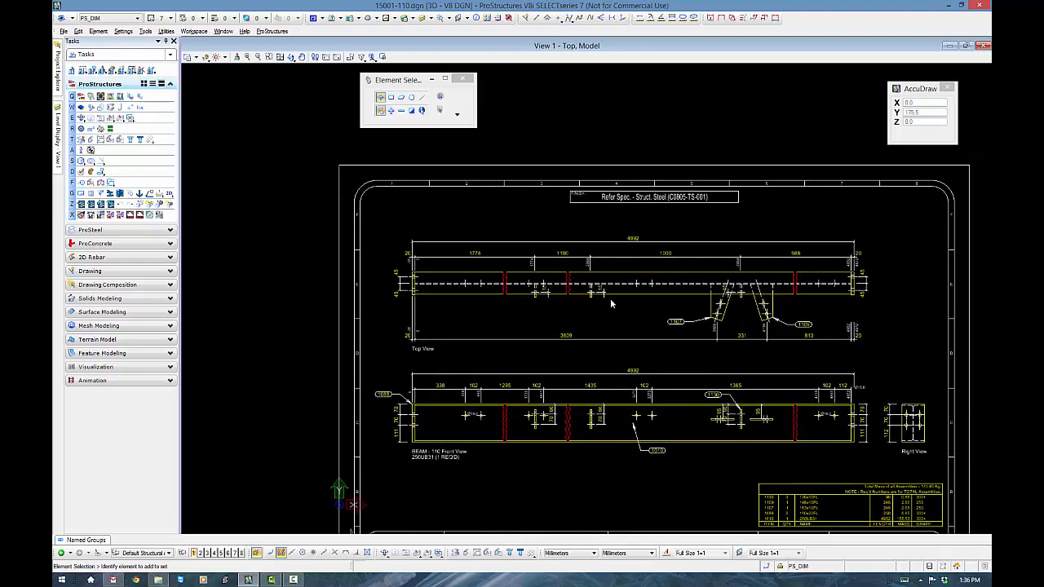
{"action": "scroll", "coordinate": [610, 298], "scroll_direction": "up", "scroll_amount": 2}
{"action": "scroll", "coordinate": [604, 276], "scroll_direction": "up", "scroll_amount": 2}
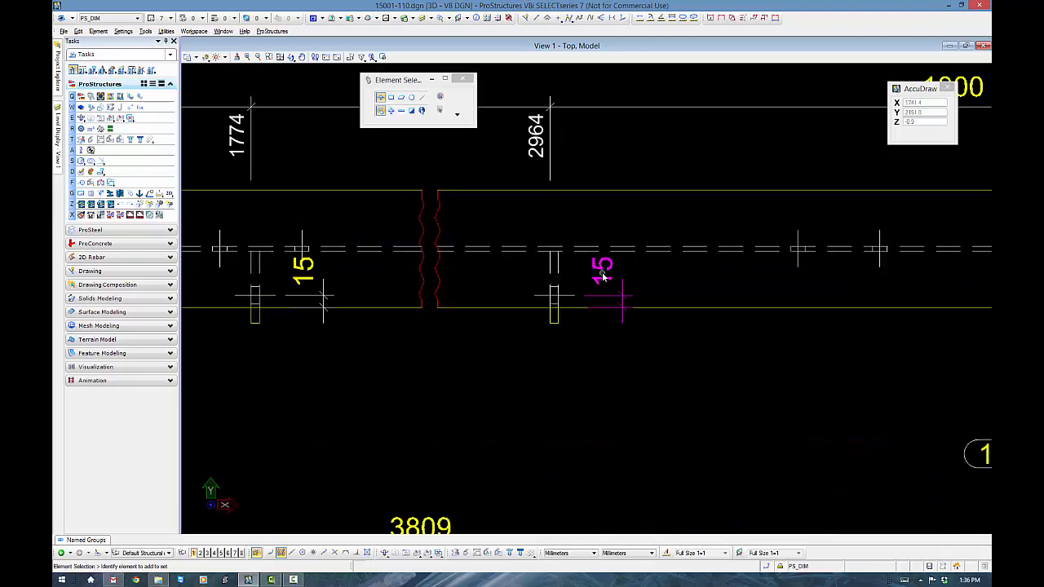
{"action": "left_click", "coordinate": [601, 271]}
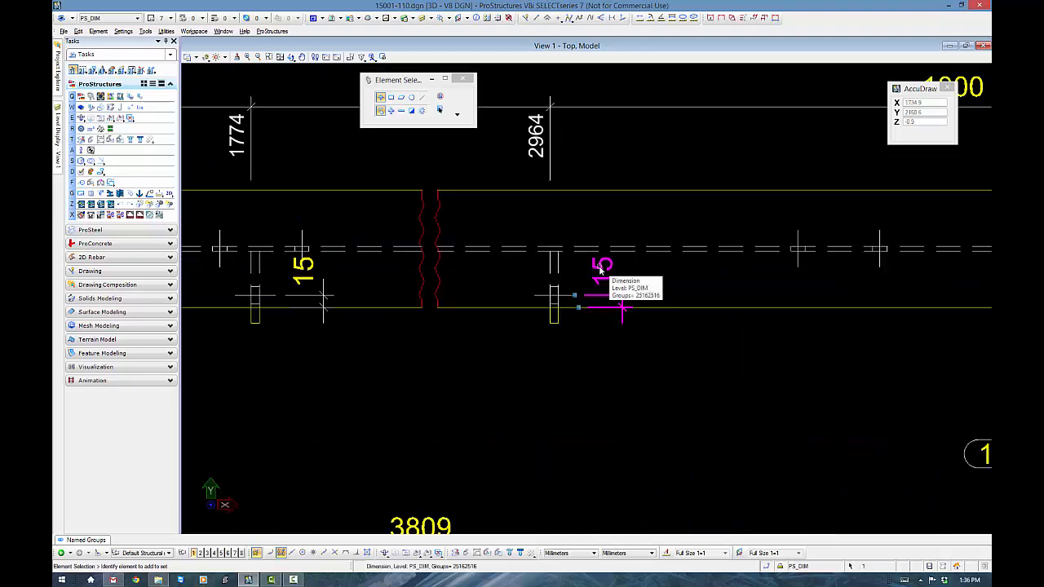
{"action": "key", "text": "Delete"}
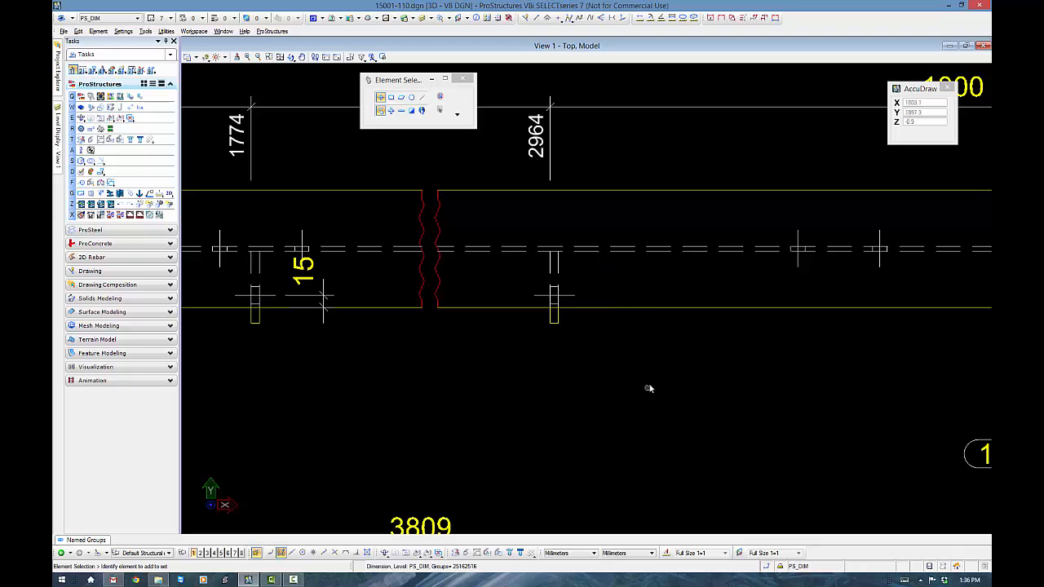
Step: Add a vertical linear dimension from the beam web to the hole centre of the plate at 2964 in the top view
{"action": "left_click", "coordinate": [721, 18]}
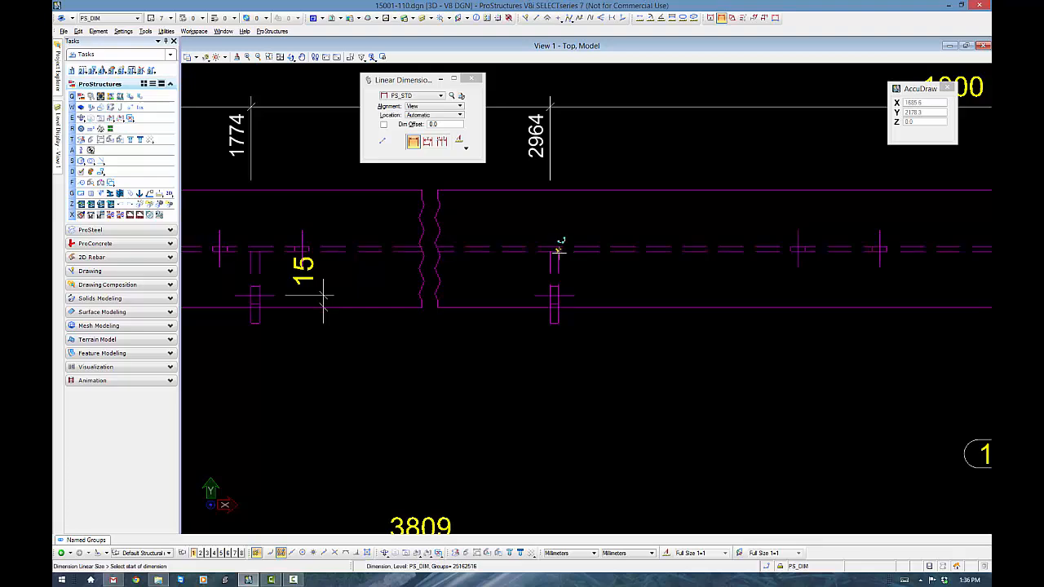
{"action": "left_click", "coordinate": [559, 248]}
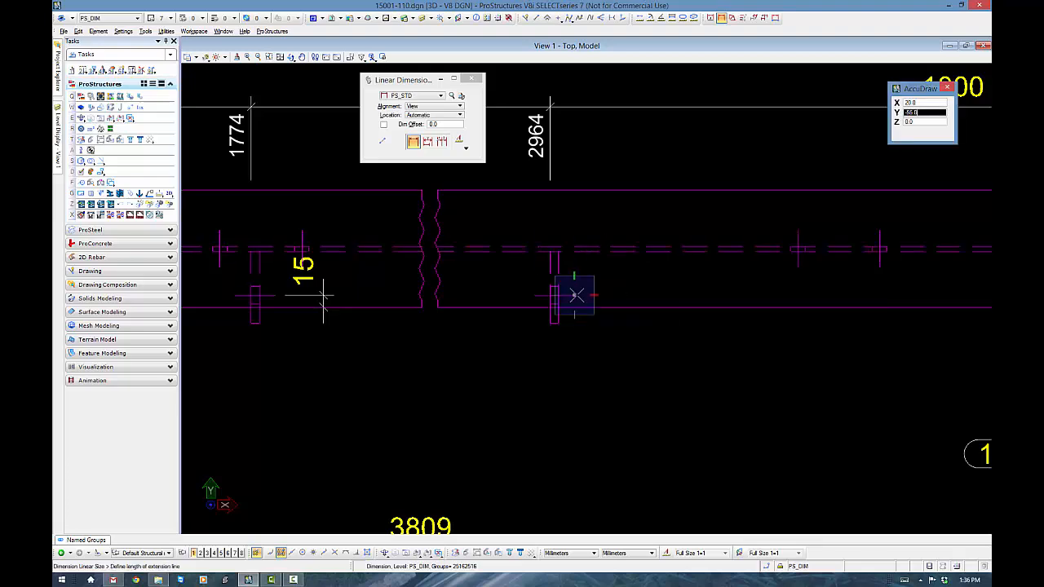
{"action": "left_click", "coordinate": [623, 290]}
{"action": "right_click", "coordinate": [617, 361]}
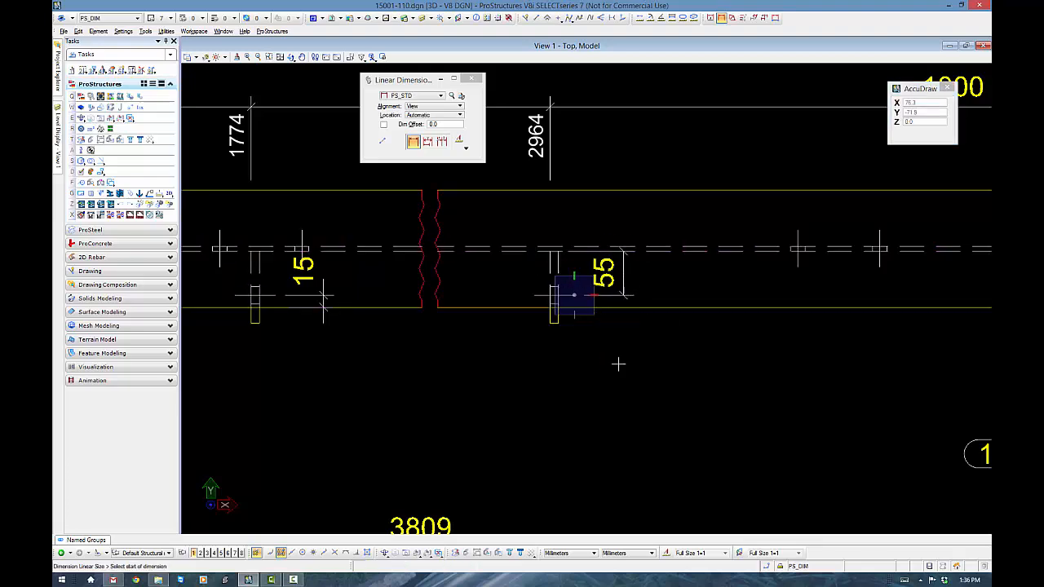
{"action": "key", "text": "Escape"}
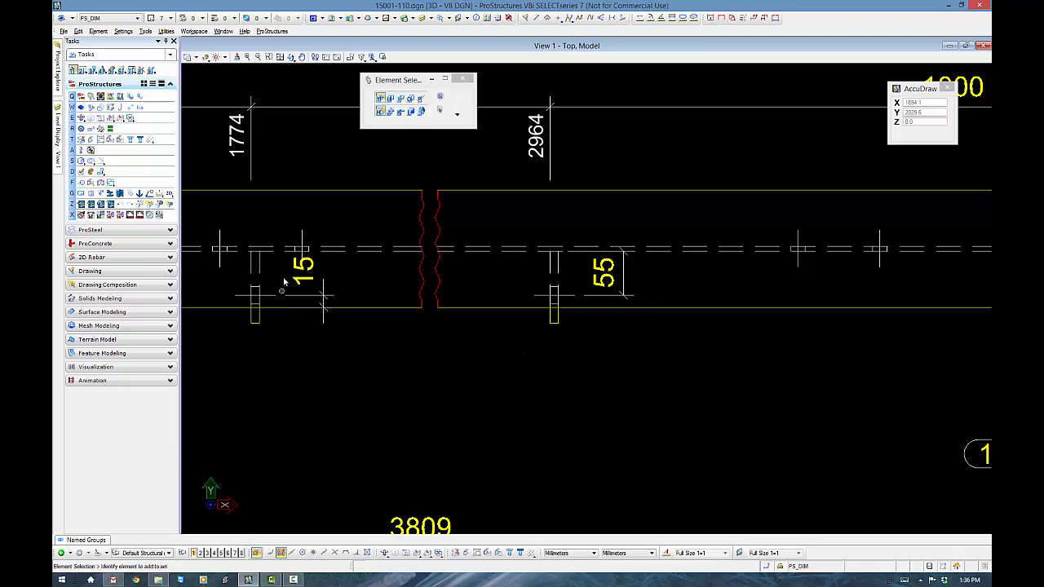
Step: Delete the 15 dimension beside the plate at 1774 in the top view
{"action": "middle_click_drag", "start_coordinate": [299, 314], "coordinate": [523, 365]}
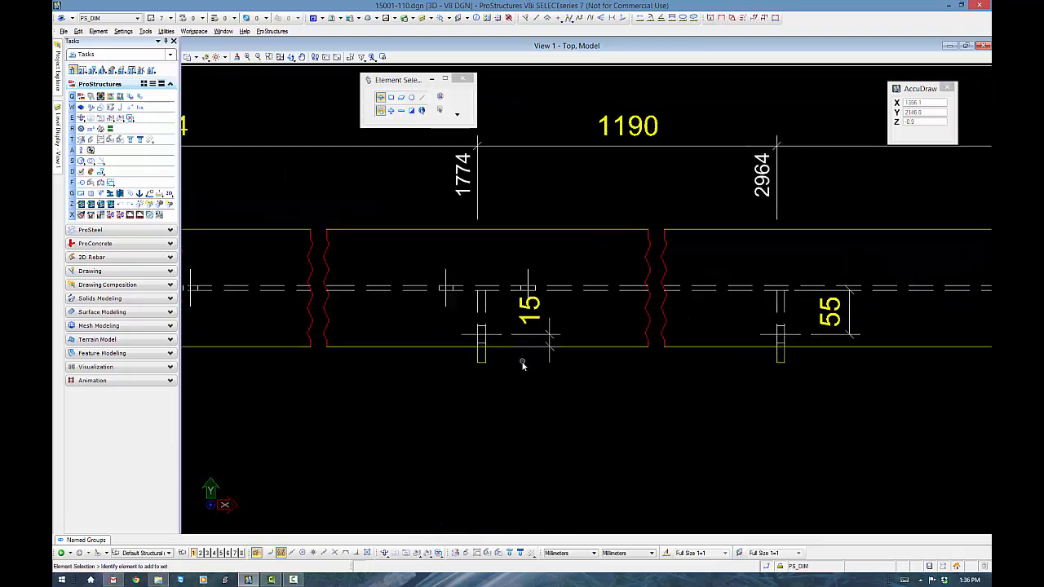
{"action": "scroll", "coordinate": [513, 371], "scroll_direction": "down", "scroll_amount": 5}
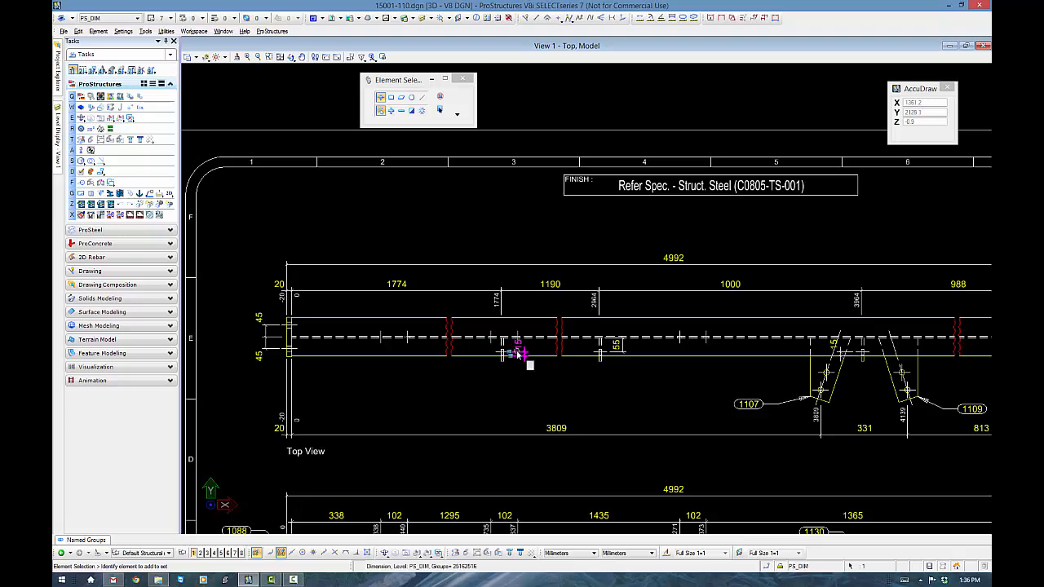
{"action": "key", "text": "Delete"}
{"action": "middle_click_drag", "start_coordinate": [832, 389], "coordinate": [636, 380]}
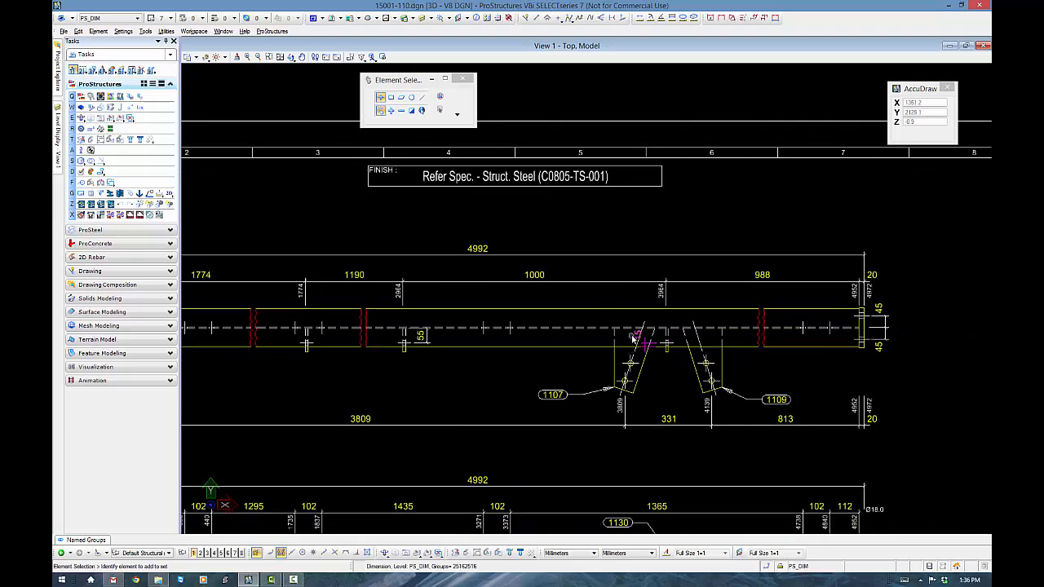
Step: Delete the vertical dimension beside the plate at 3964 in the top view
{"action": "left_click", "coordinate": [640, 337]}
{"action": "key", "text": "Delete"}
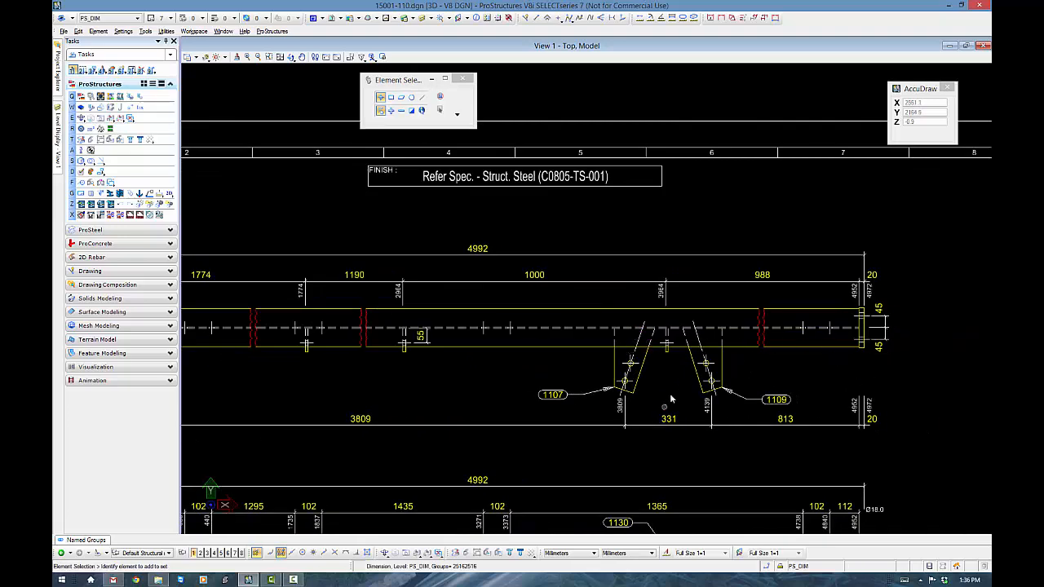
Step: Add a vertical linear dimension from the beam web to the lower hole level of plate 1107, placed on its outer side
{"action": "middle_click_drag", "start_coordinate": [673, 389], "coordinate": [695, 347]}
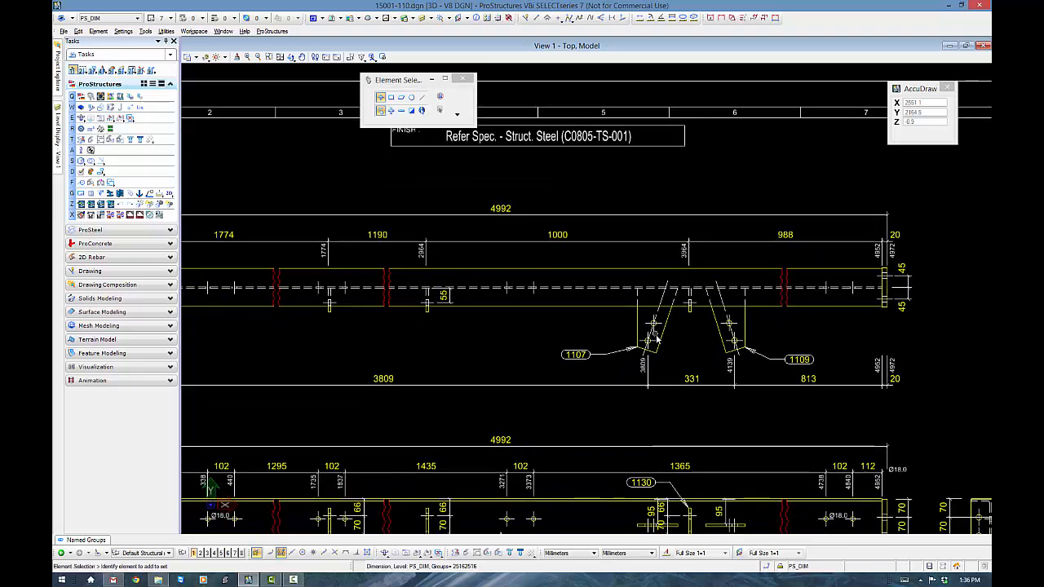
{"action": "scroll", "coordinate": [658, 339], "scroll_direction": "up", "scroll_amount": 5}
{"action": "left_click", "coordinate": [597, 360]}
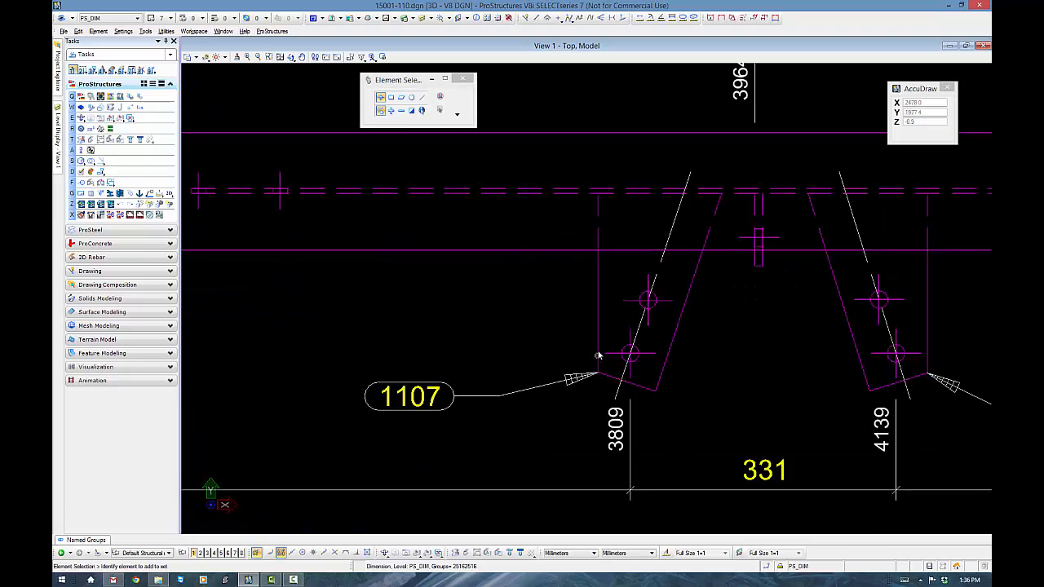
{"action": "left_click", "coordinate": [722, 19]}
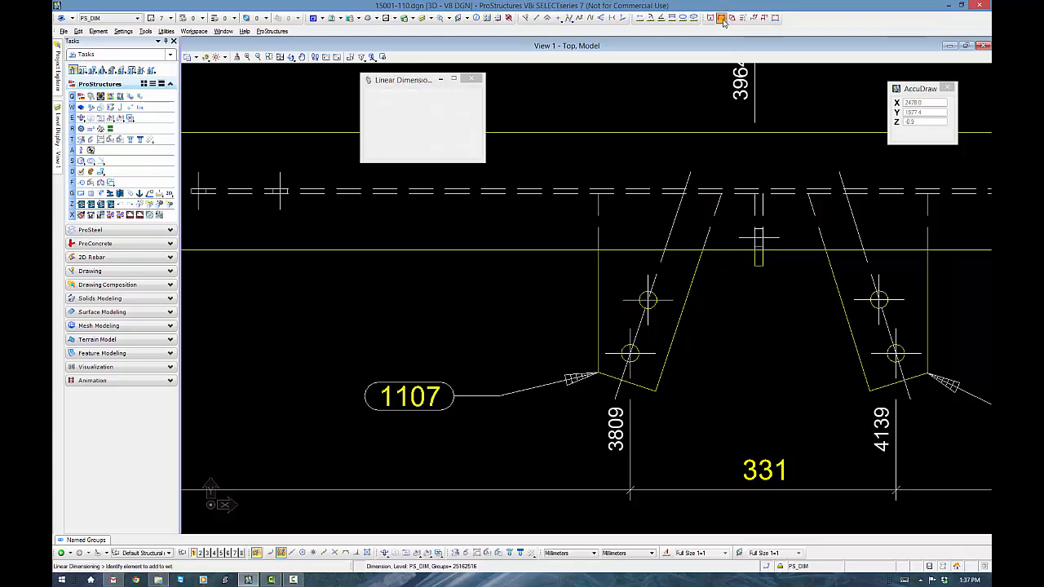
{"action": "left_click", "coordinate": [598, 194]}
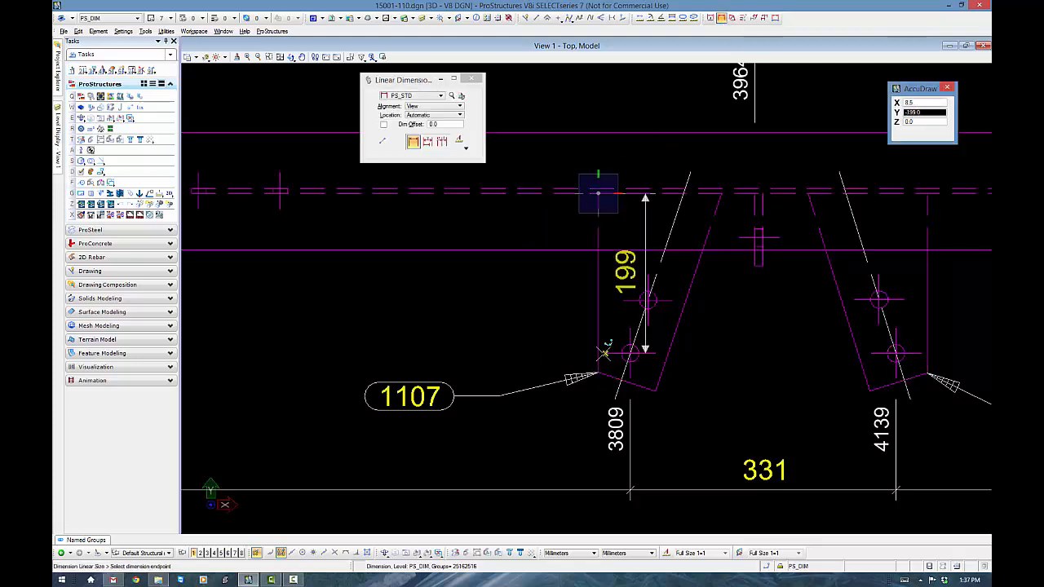
{"action": "left_click", "coordinate": [605, 352]}
{"action": "left_click", "coordinate": [536, 335]}
{"action": "middle_click_drag", "start_coordinate": [712, 334], "coordinate": [464, 322]}
{"action": "right_click", "coordinate": [537, 320]}
Step: Add a vertical linear dimension from the beam web to the lower hole level of plate 1109, placed on its outer side
{"action": "left_click", "coordinate": [672, 339]}
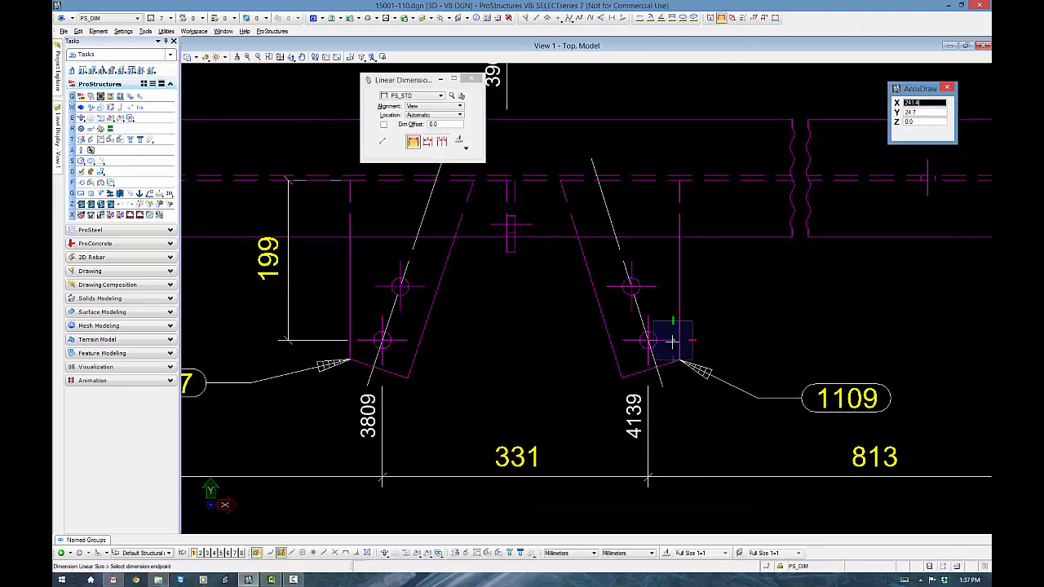
{"action": "left_click", "coordinate": [679, 179]}
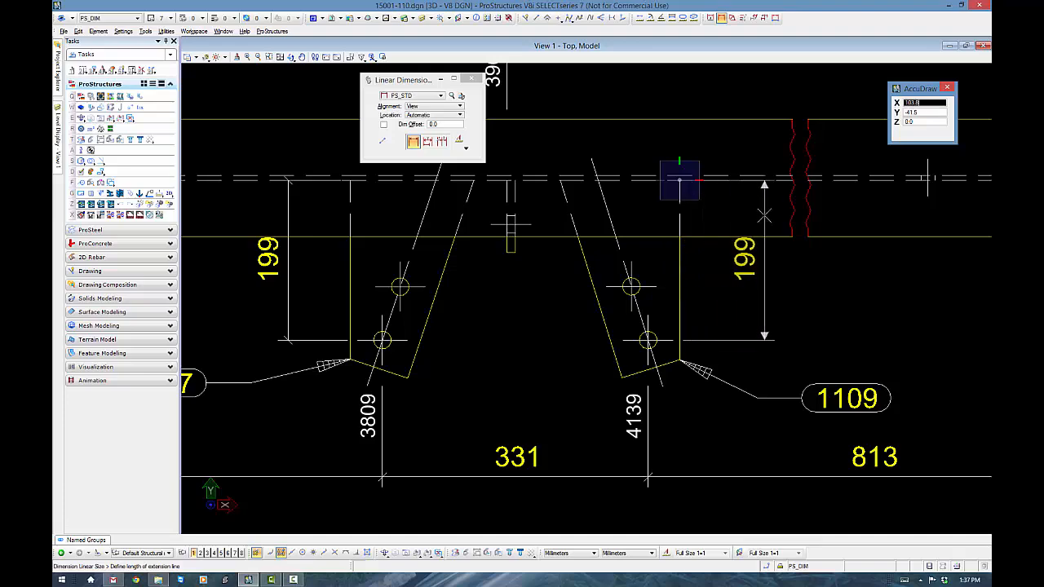
{"action": "left_click", "coordinate": [757, 215]}
{"action": "right_click", "coordinate": [740, 309]}
{"action": "scroll", "coordinate": [764, 319], "scroll_direction": "down", "scroll_amount": 1}
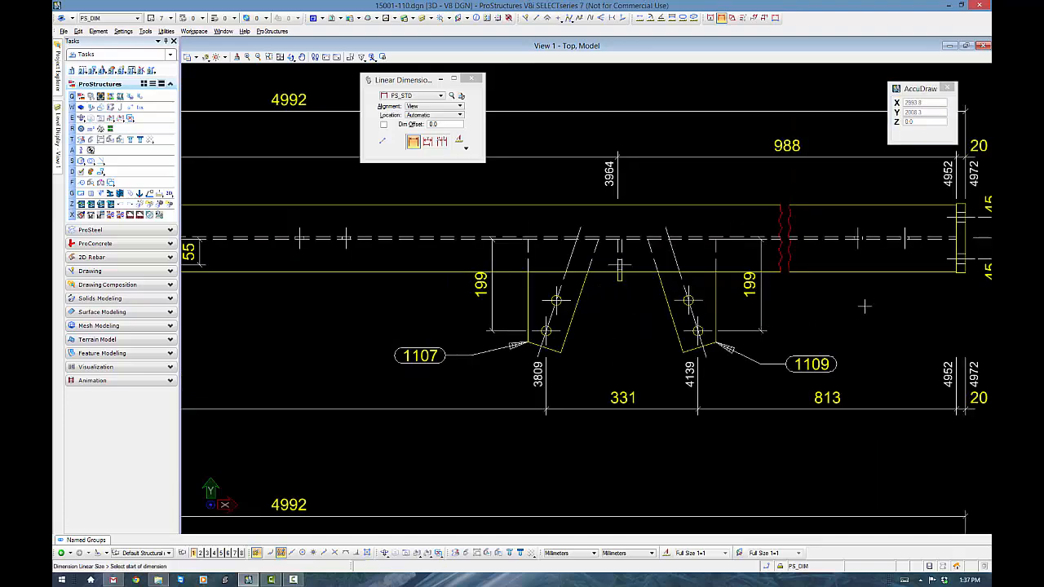
{"action": "key", "text": "Escape"}
Step: Try a standard linear dimension between the 1774 and 2964 extension lines across the break in the top view, and undo it
{"action": "scroll", "coordinate": [831, 310], "scroll_direction": "down", "scroll_amount": 2}
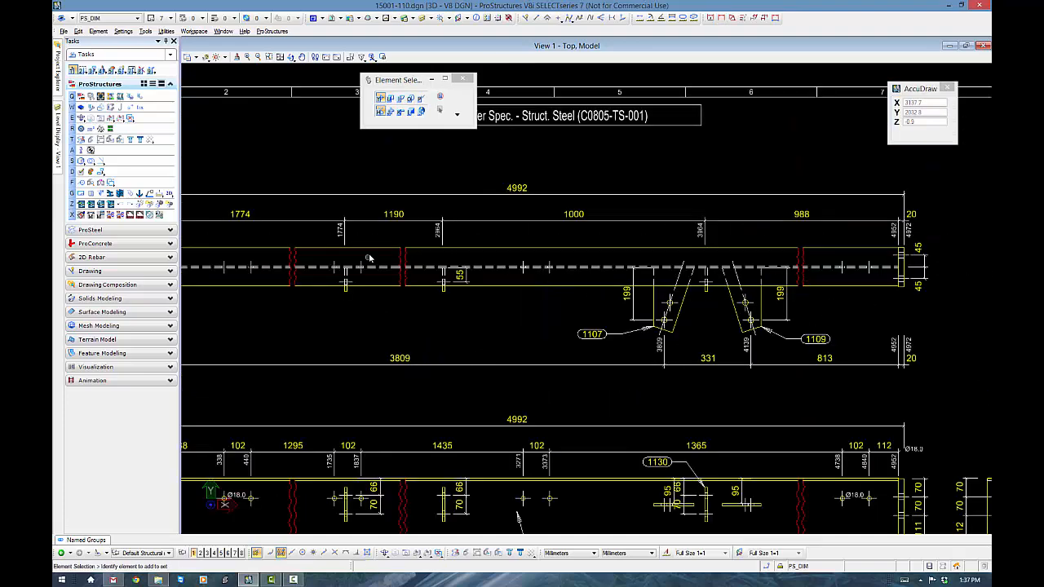
{"action": "scroll", "coordinate": [369, 257], "scroll_direction": "up", "scroll_amount": 5}
{"action": "mouse_move", "coordinate": [451, 205]}
{"action": "left_mouse_down"}
{"action": "mouse_move", "coordinate": [561, 383]}
{"action": "mouse_move", "coordinate": [550, 292]}
{"action": "mouse_move", "coordinate": [509, 210]}
{"action": "left_mouse_up"}
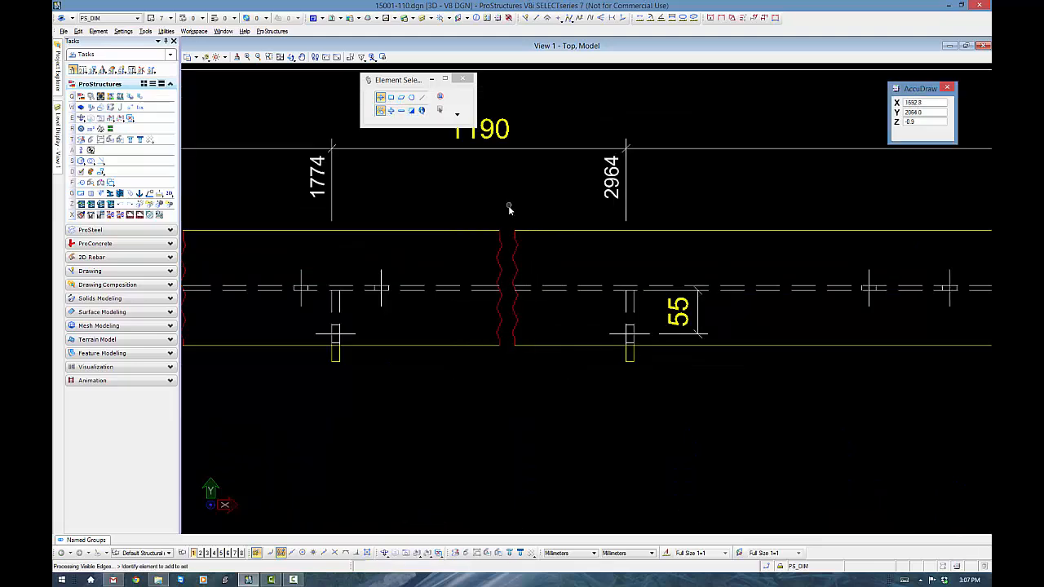
{"action": "mouse_move", "coordinate": [505, 207]}
{"action": "middle_mouse_down"}
{"action": "mouse_move", "coordinate": [523, 260]}
{"action": "mouse_move", "coordinate": [586, 336]}
{"action": "middle_mouse_up"}
{"action": "scroll", "coordinate": [586, 340], "scroll_direction": "down", "scroll_amount": 2}
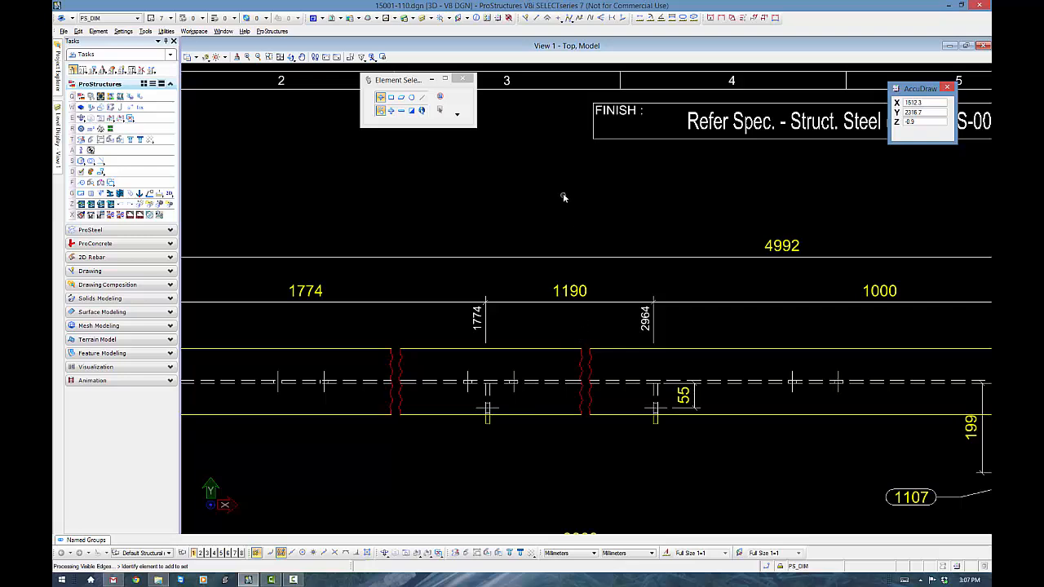
{"action": "left_click", "coordinate": [721, 18]}
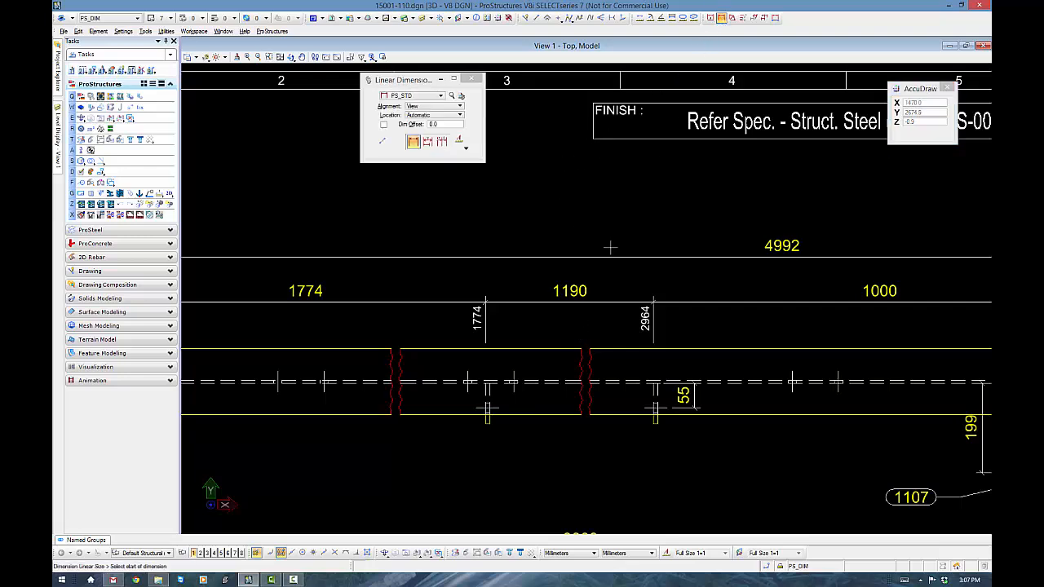
{"action": "left_click", "coordinate": [487, 294]}
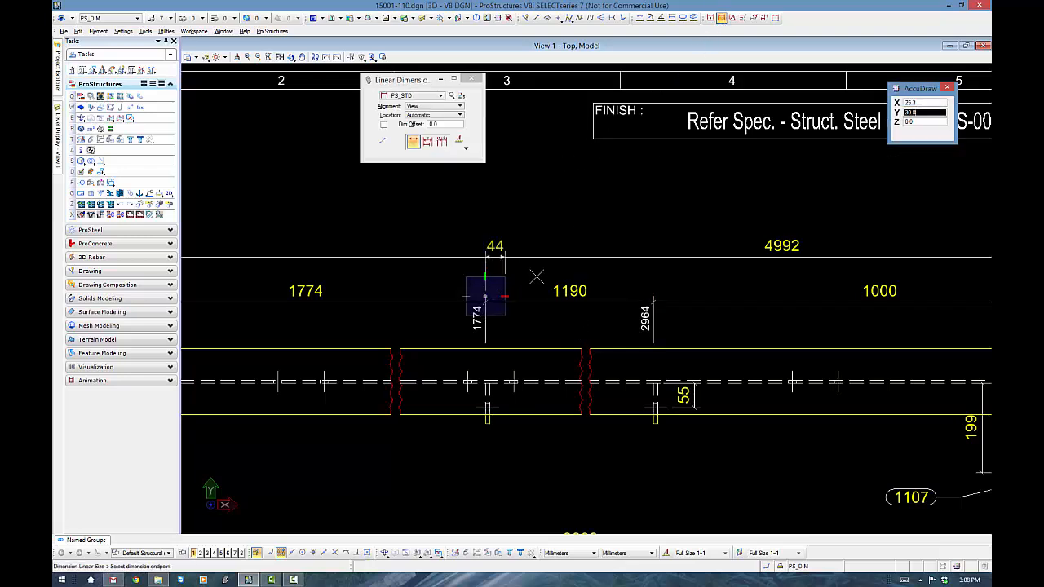
{"action": "left_click", "coordinate": [654, 291]}
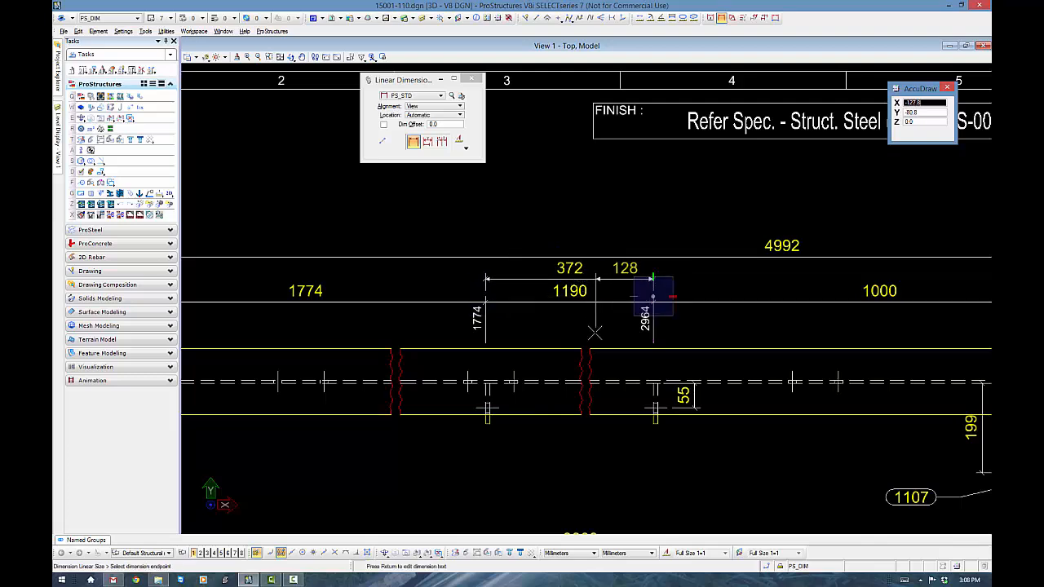
{"action": "right_click", "coordinate": [610, 348]}
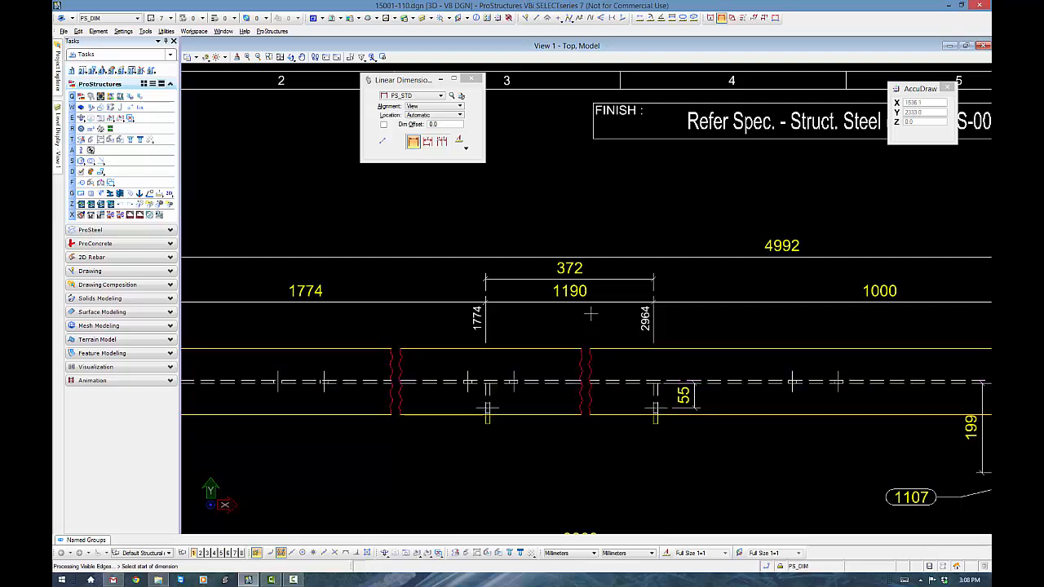
{"action": "key", "text": "ctrl+z"}
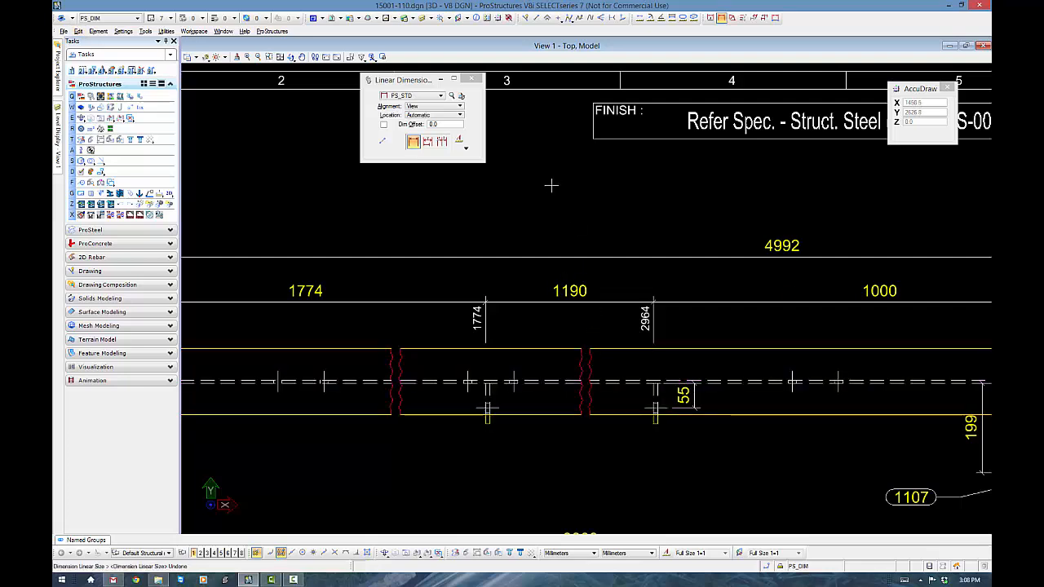
{"action": "key", "text": "Escape"}
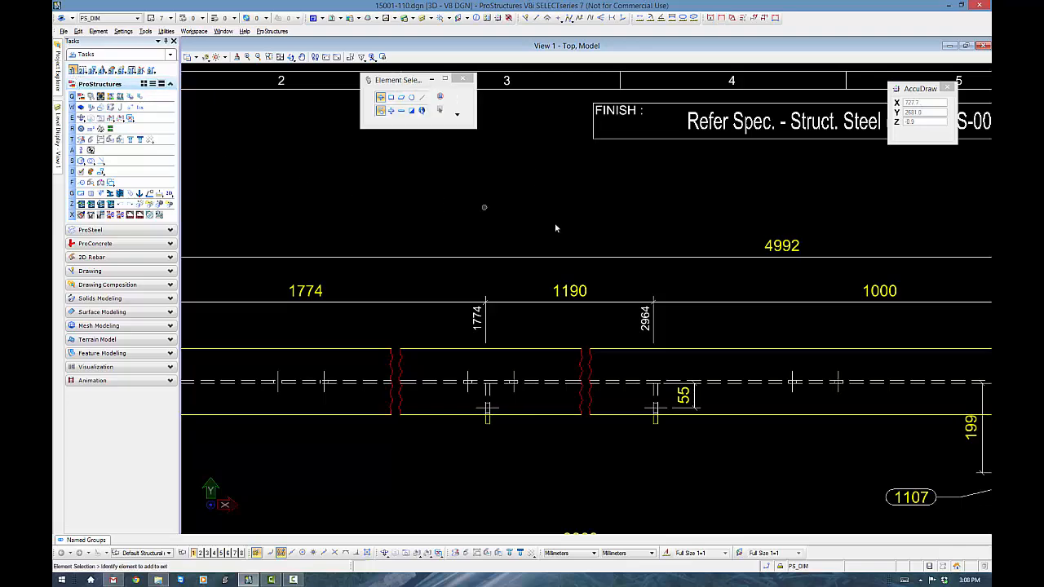
Step: Set the ProSteel dimensioning options for the top view beam to detail style S7 Group (Beam) and new scale 1:1
{"action": "scroll", "coordinate": [541, 242], "scroll_direction": "down", "scroll_amount": 2}
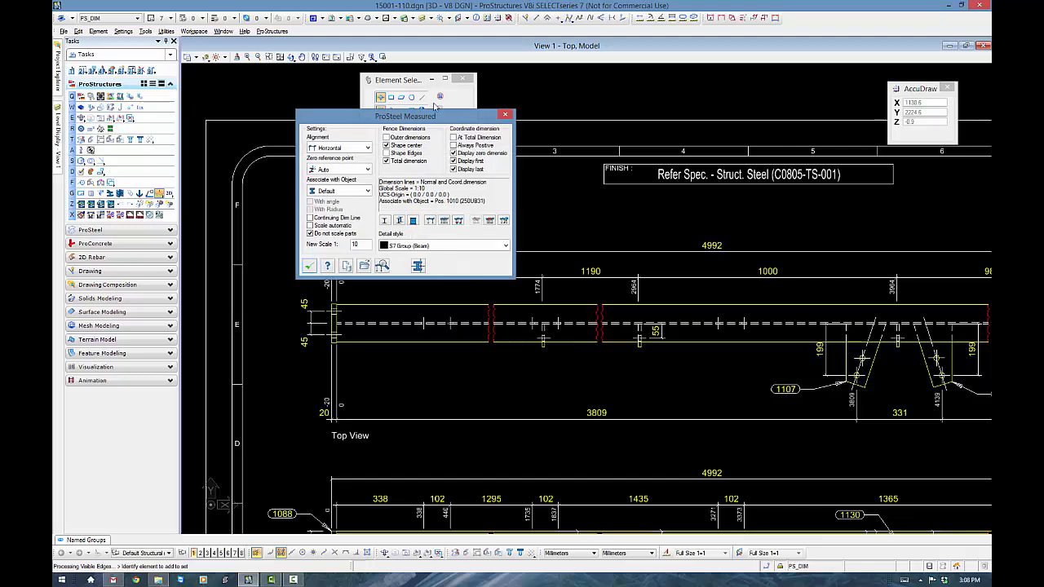
{"action": "mouse_move", "coordinate": [433, 123]}
{"action": "left_mouse_down"}
{"action": "mouse_move", "coordinate": [350, 137]}
{"action": "mouse_move", "coordinate": [359, 88]}
{"action": "left_mouse_up"}
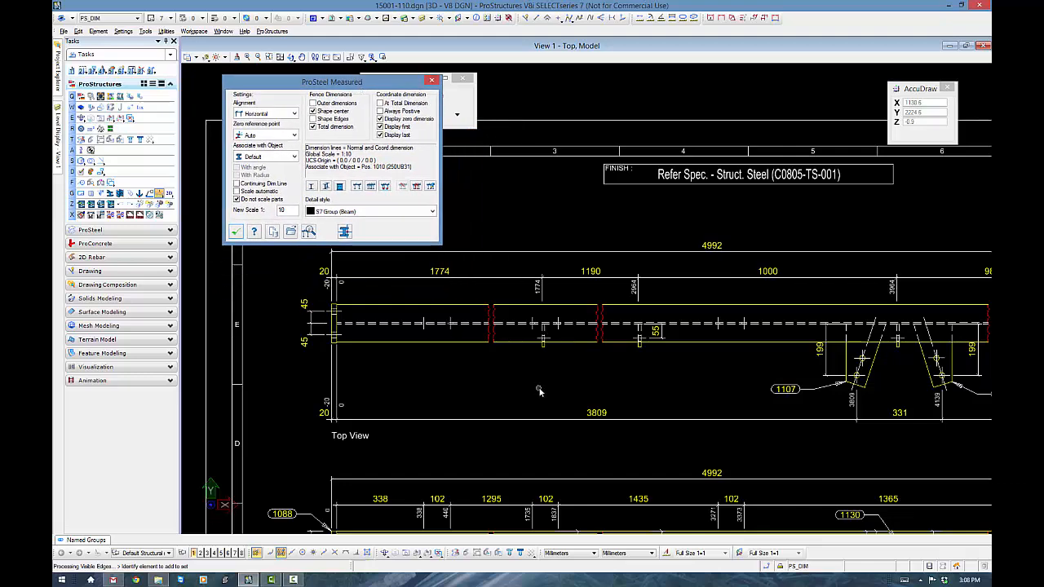
{"action": "scroll", "coordinate": [536, 355], "scroll_direction": "down", "scroll_amount": 3}
{"action": "scroll", "coordinate": [485, 356], "scroll_direction": "up", "scroll_amount": 5}
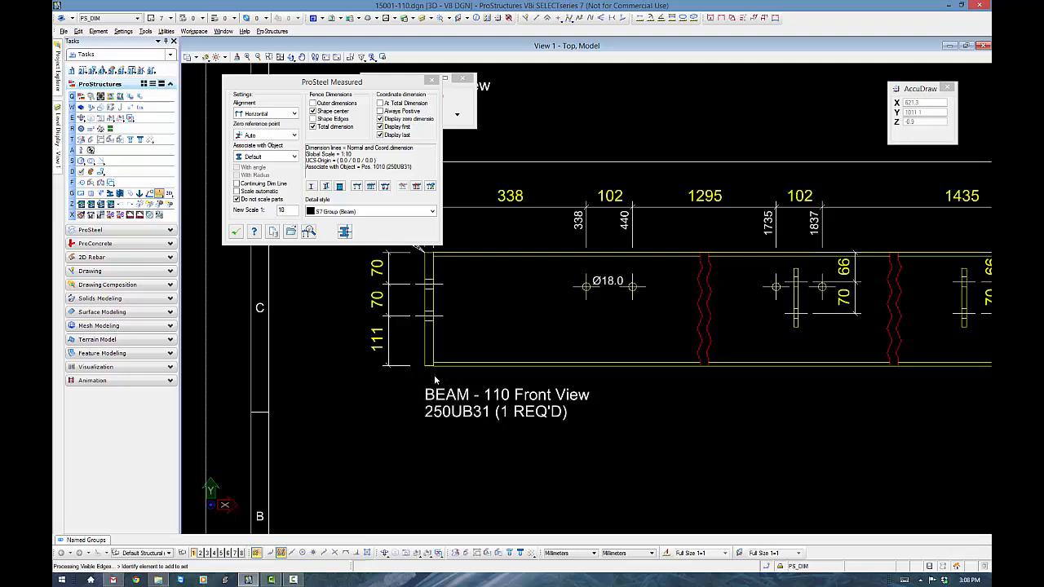
{"action": "left_click", "coordinate": [432, 211]}
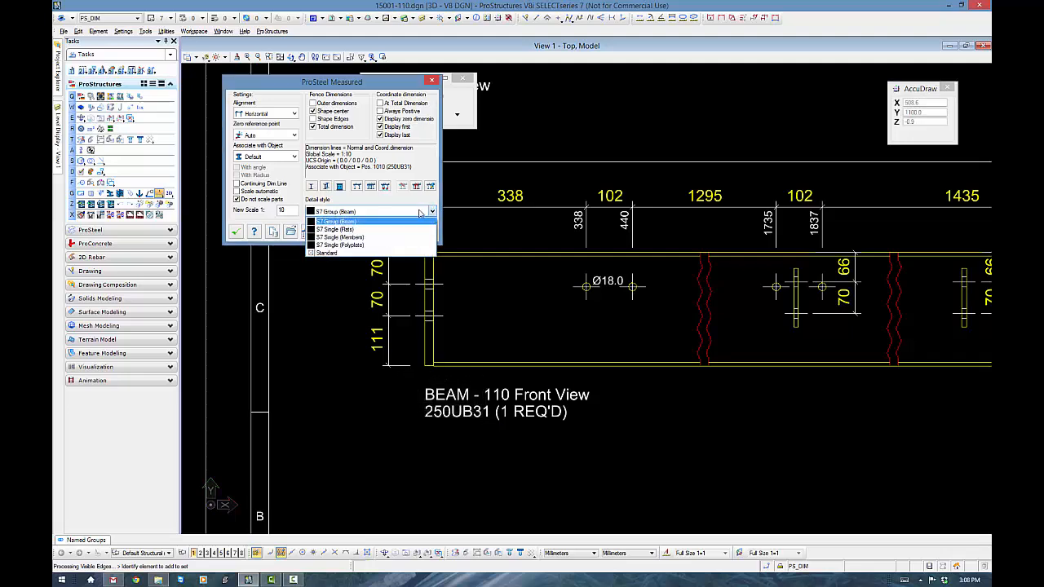
{"action": "left_click", "coordinate": [359, 222]}
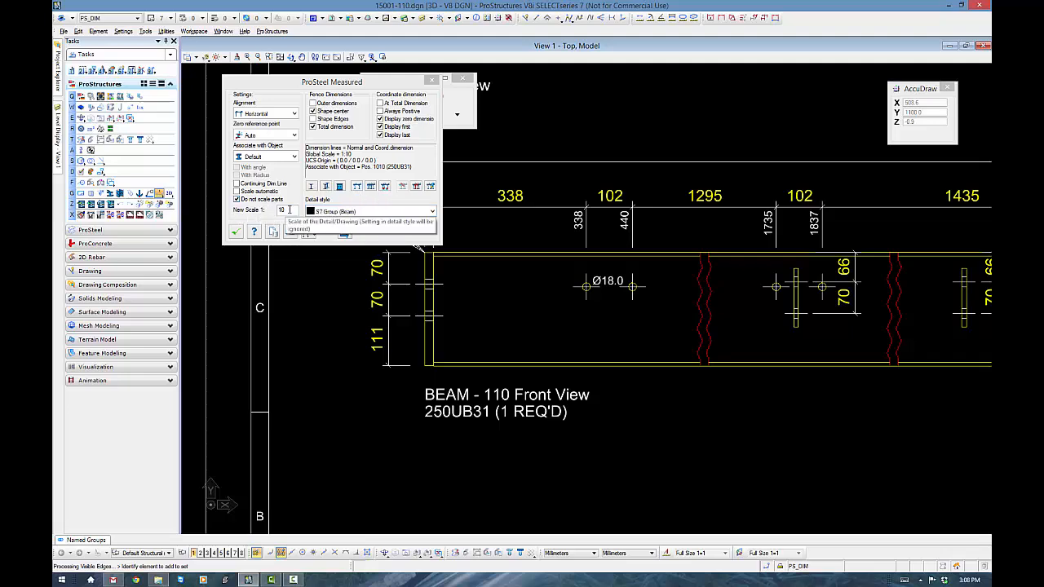
{"action": "left_click", "coordinate": [289, 210]}
{"action": "left_click", "coordinate": [290, 209]}
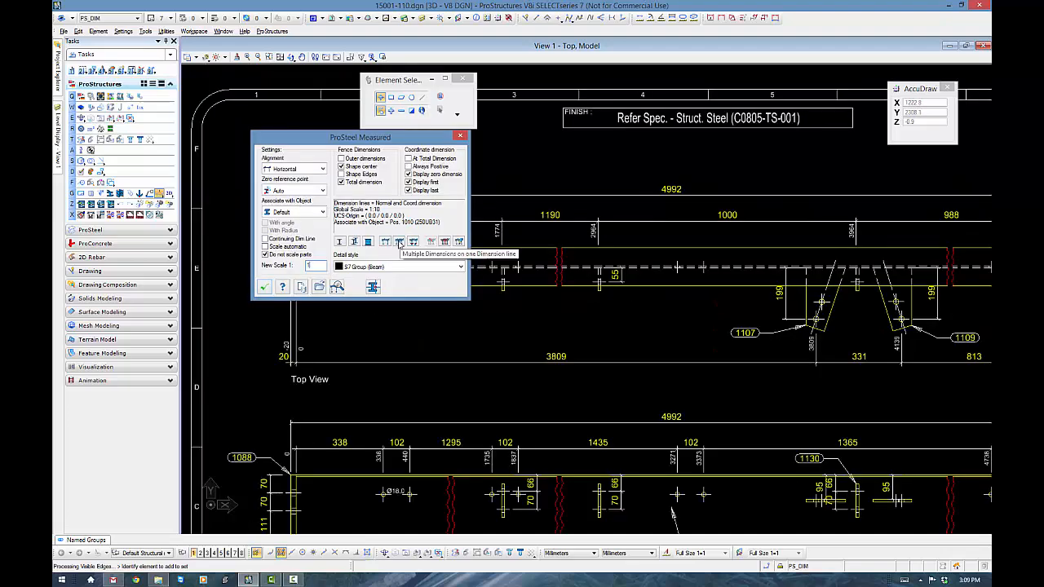
Step: Add a chained ProSteel dimension line below the top view beam from the end plate through plates 1774 and 2964 to the hole at 3373
{"action": "left_click", "coordinate": [399, 245]}
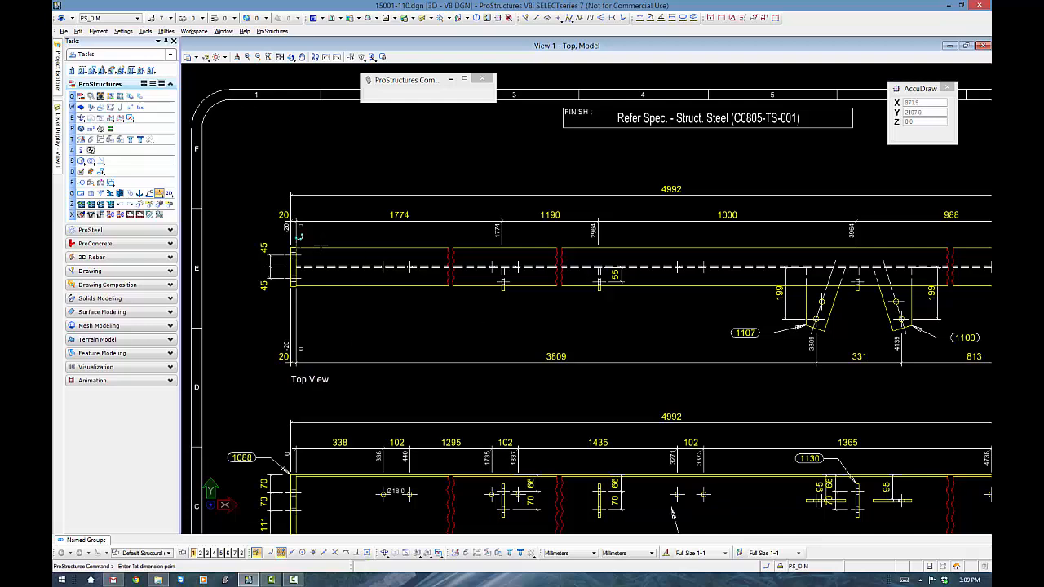
{"action": "left_click", "coordinate": [292, 245]}
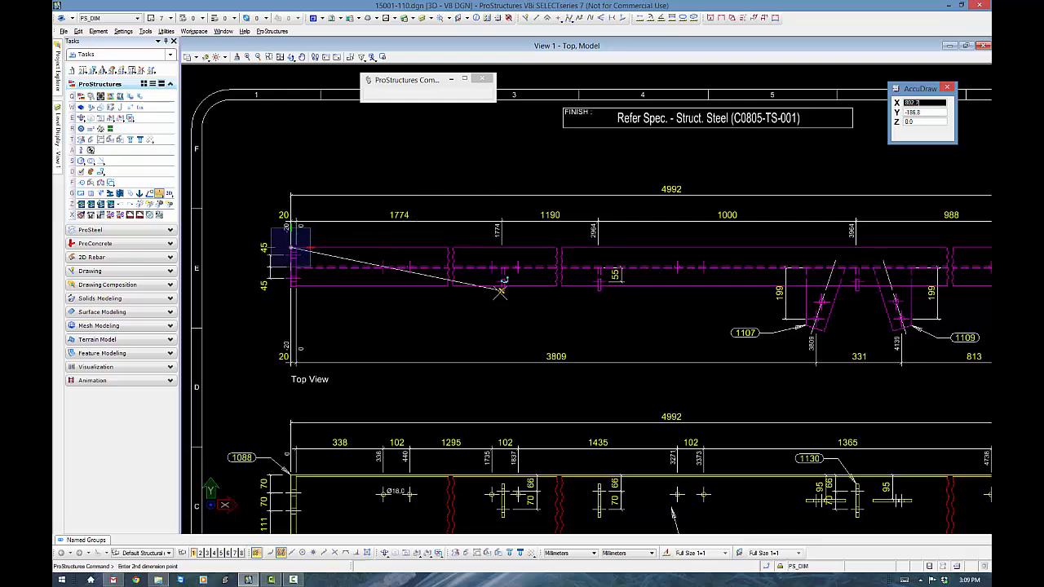
{"action": "left_click", "coordinate": [501, 290]}
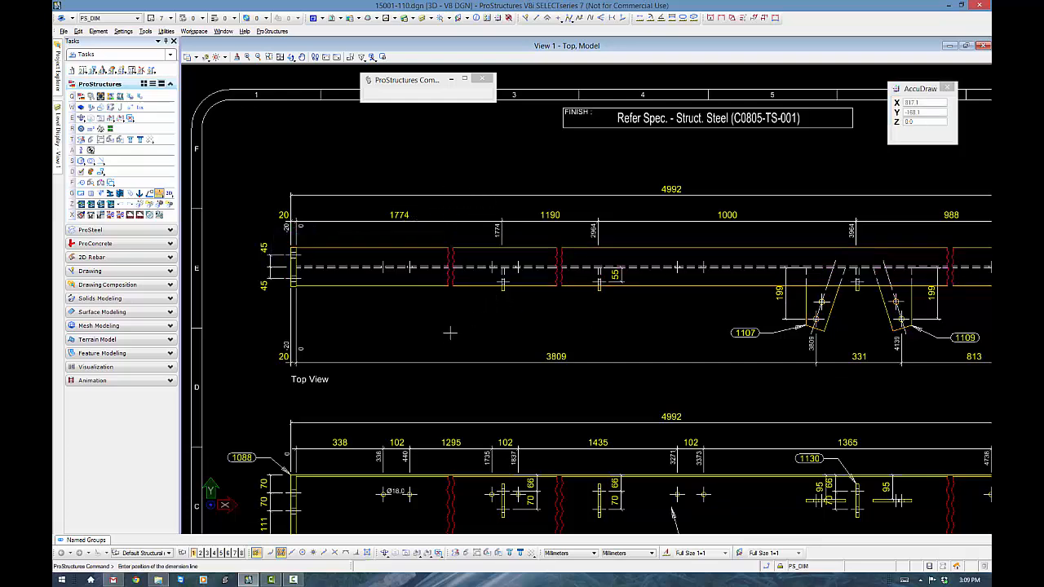
{"action": "left_click", "coordinate": [437, 322]}
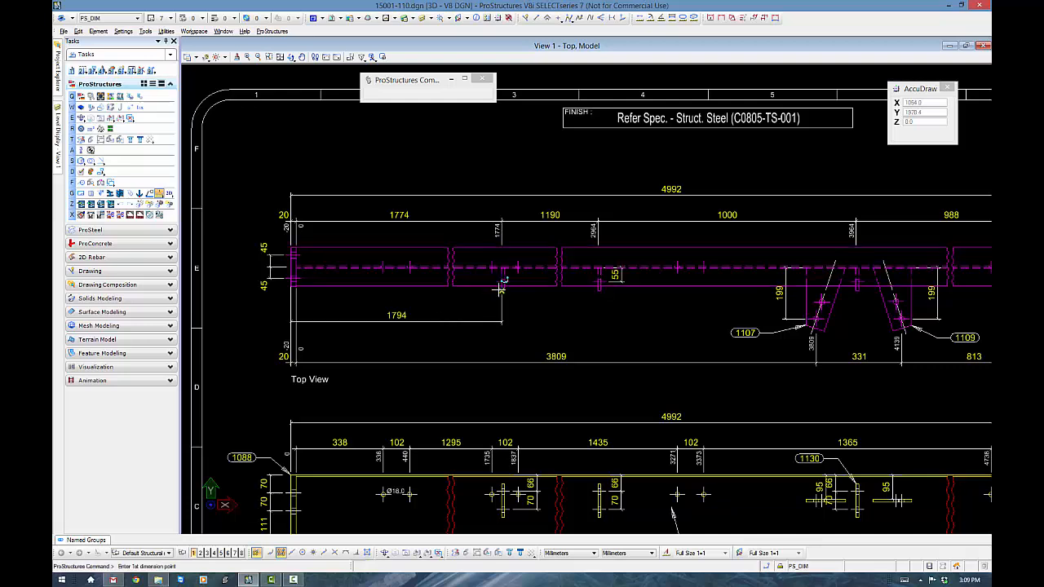
{"action": "left_click", "coordinate": [598, 290]}
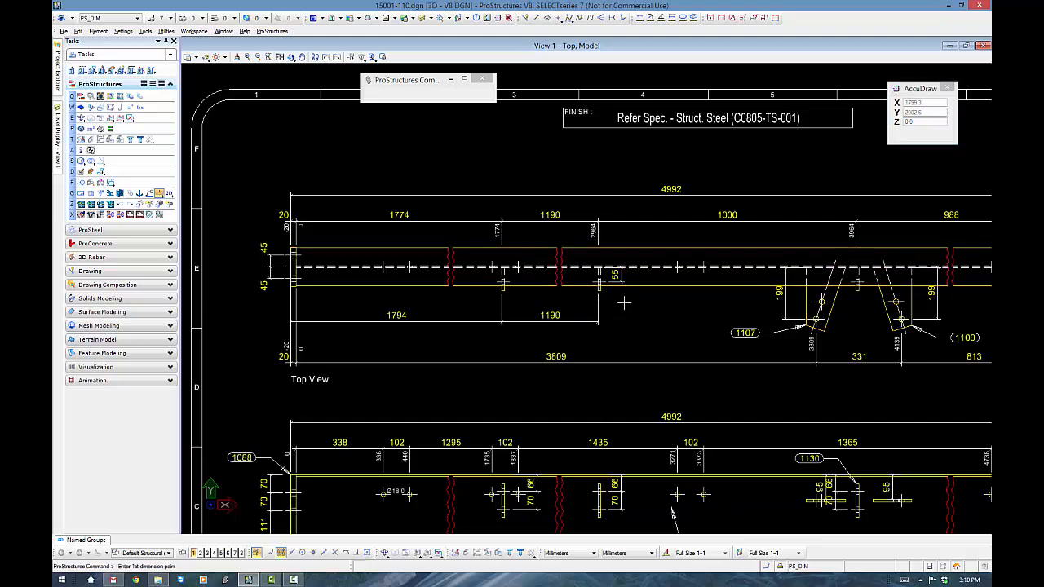
{"action": "left_click", "coordinate": [599, 289]}
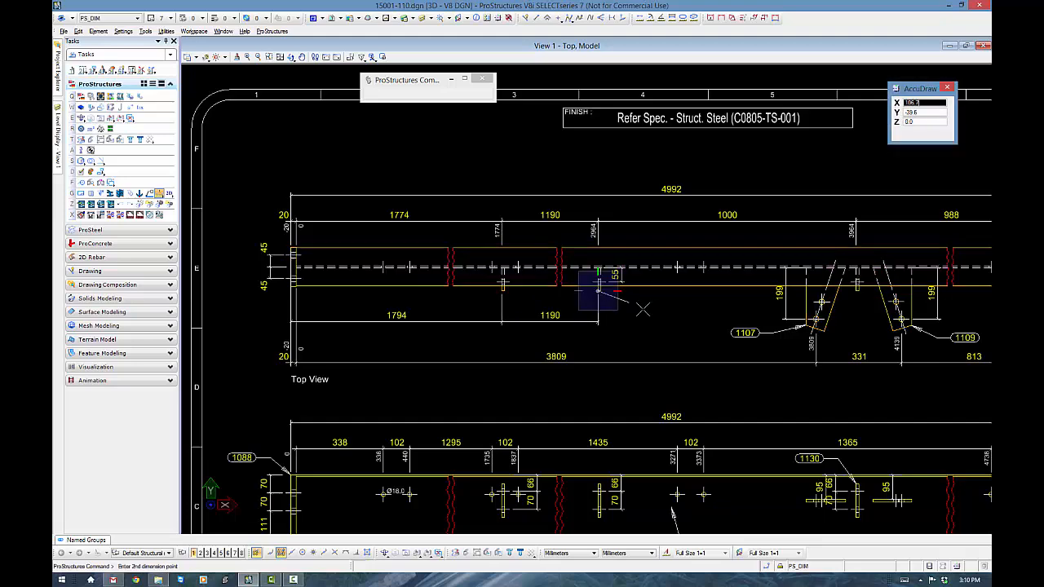
{"action": "left_click", "coordinate": [701, 272]}
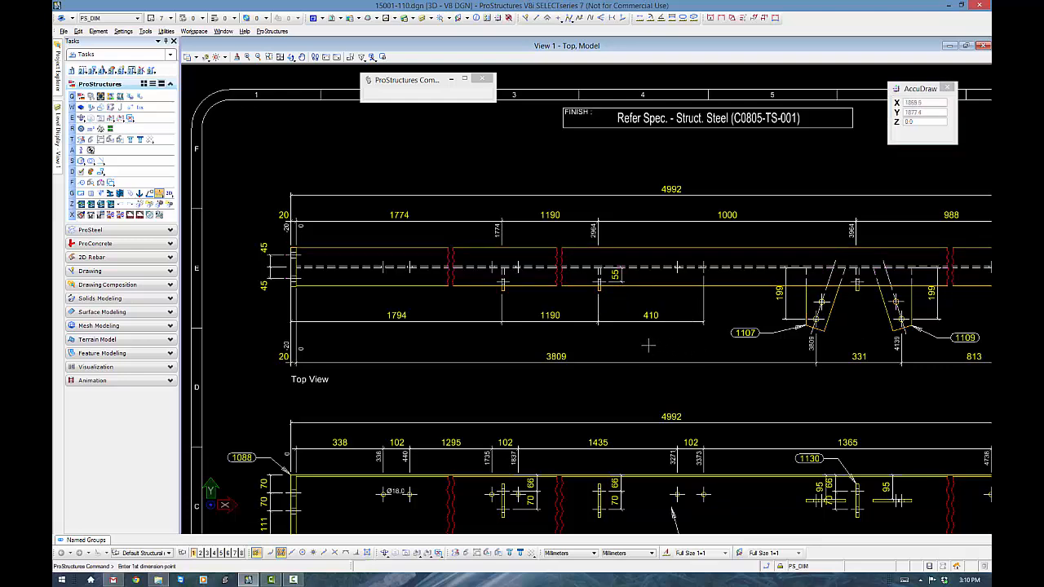
{"action": "right_click", "coordinate": [648, 346]}
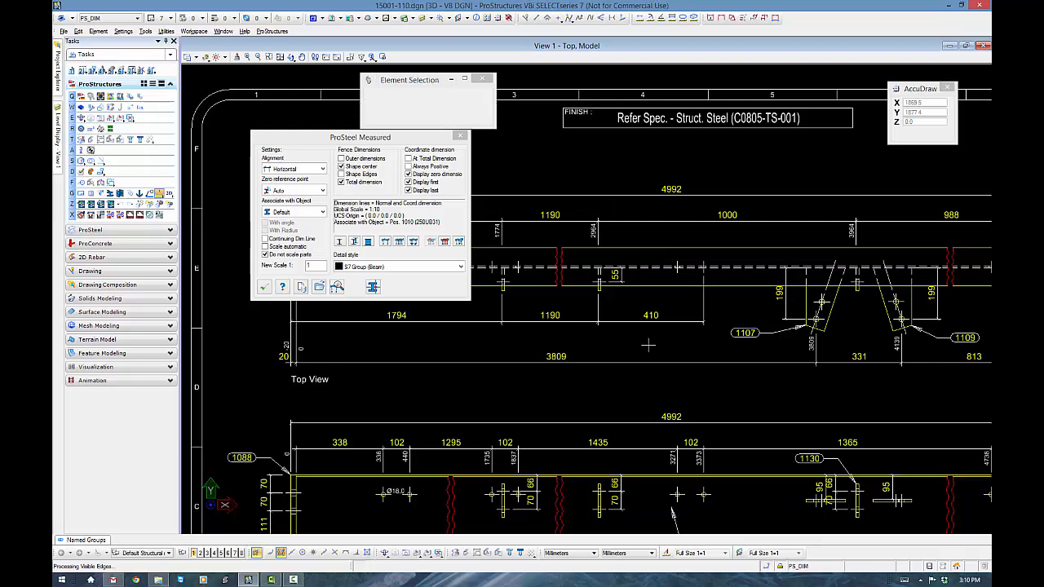
{"action": "left_click", "coordinate": [263, 288]}
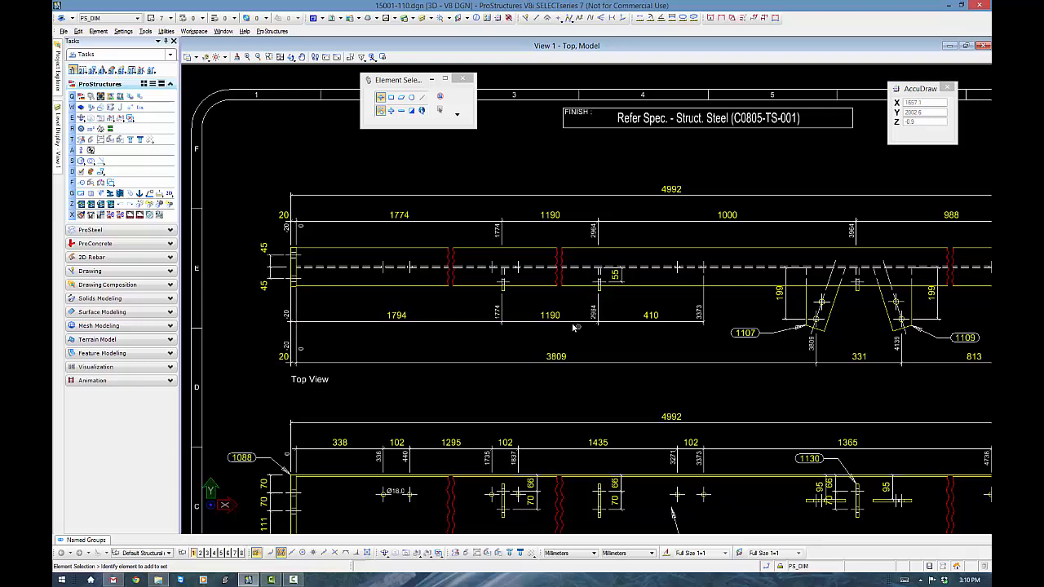
Step: Return from the beam drawing to the ProSteel Detailing.dgn model
{"action": "mouse_move", "coordinate": [531, 204]}
{"action": "left_mouse_down"}
{"action": "mouse_move", "coordinate": [551, 228]}
{"action": "mouse_move", "coordinate": [572, 335]}
{"action": "mouse_move", "coordinate": [544, 214]}
{"action": "left_mouse_up"}
{"action": "left_click", "coordinate": [410, 553]}
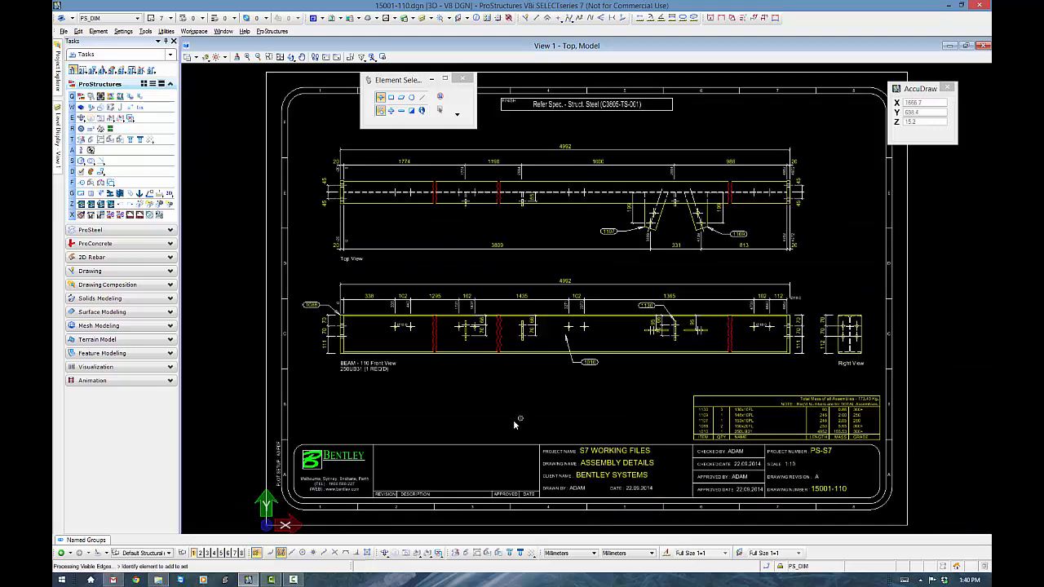
{"action": "left_click", "coordinate": [71, 552]}
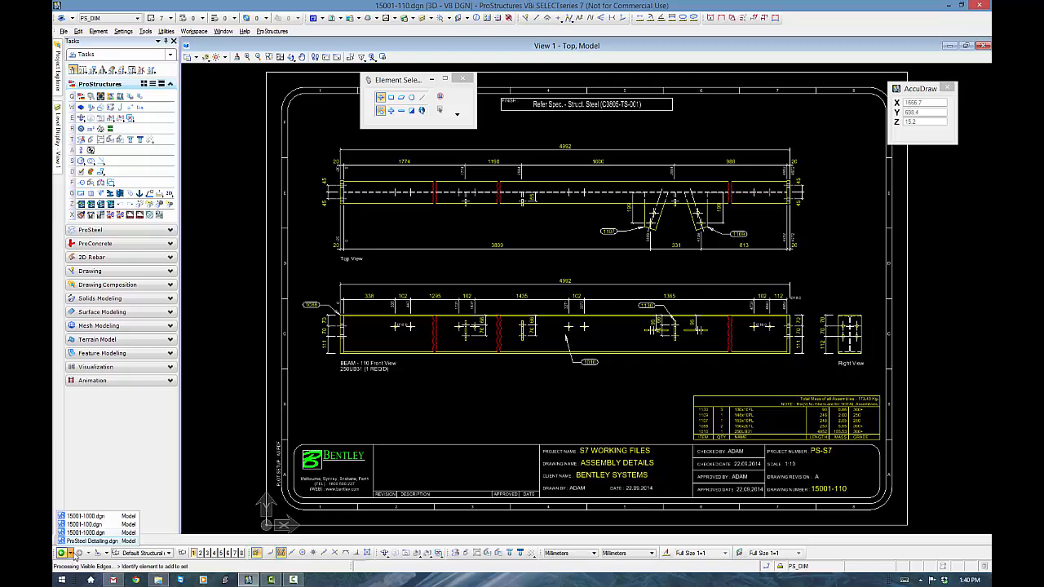
{"action": "left_click", "coordinate": [85, 544]}
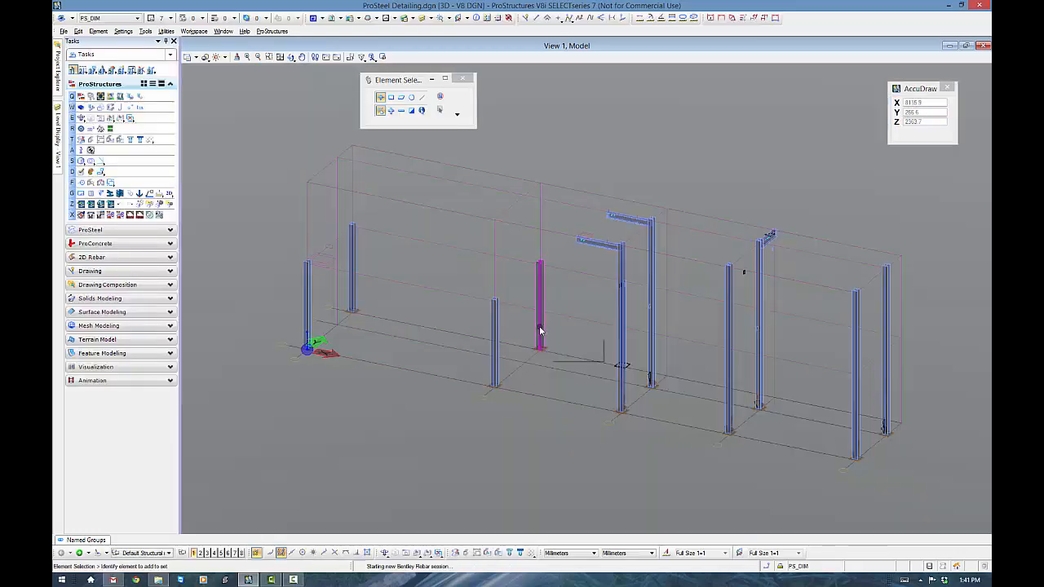
Step: Turn on all ProSteel display classes from HD Bolts (01) through Existing (18) in the model
{"action": "left_click", "coordinate": [81, 129]}
{"action": "left_click", "coordinate": [489, 169]}
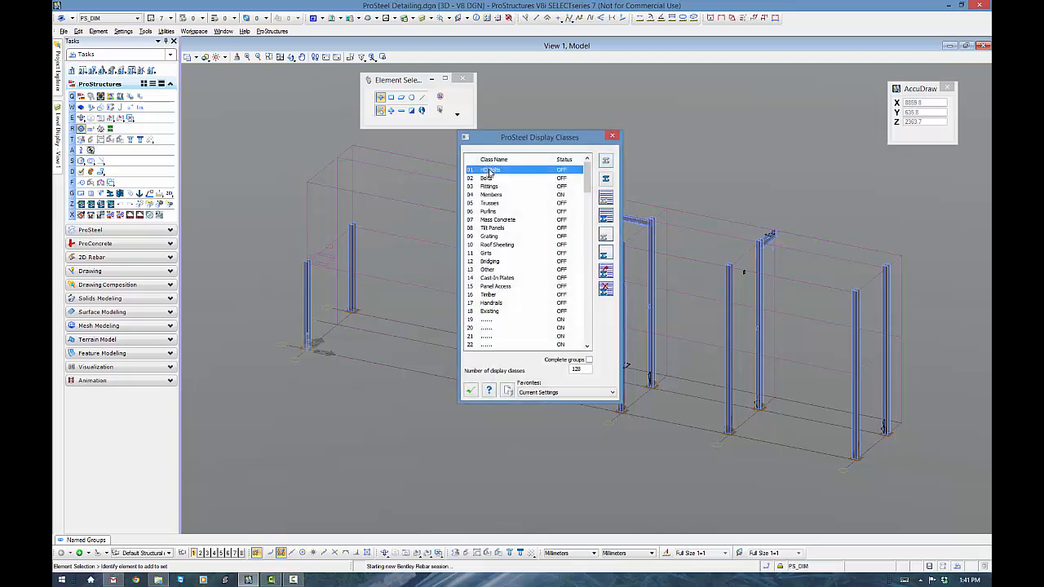
{"action": "left_click", "coordinate": [490, 310], "text": "shift"}
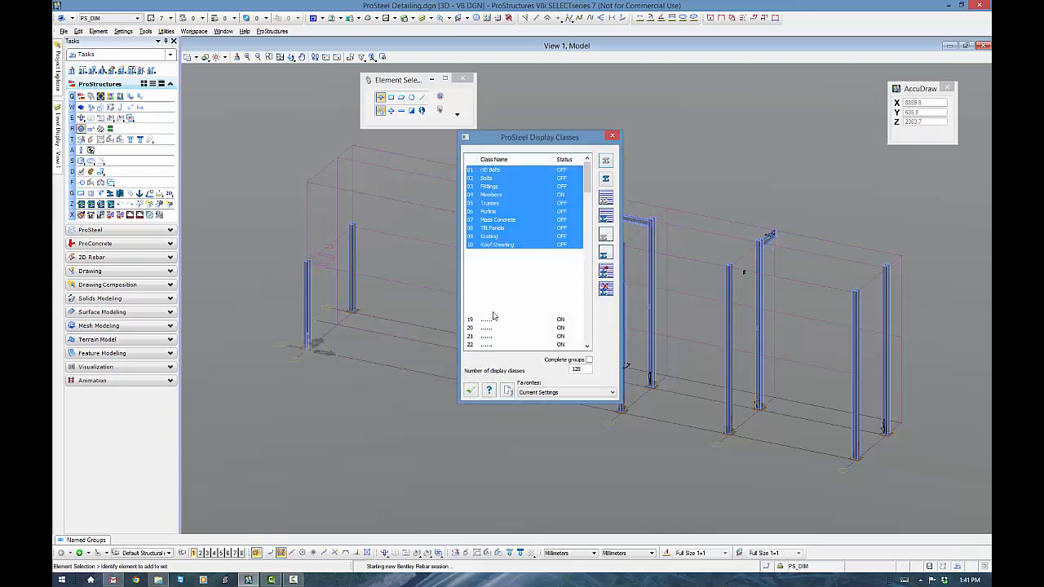
{"action": "left_click", "coordinate": [612, 237]}
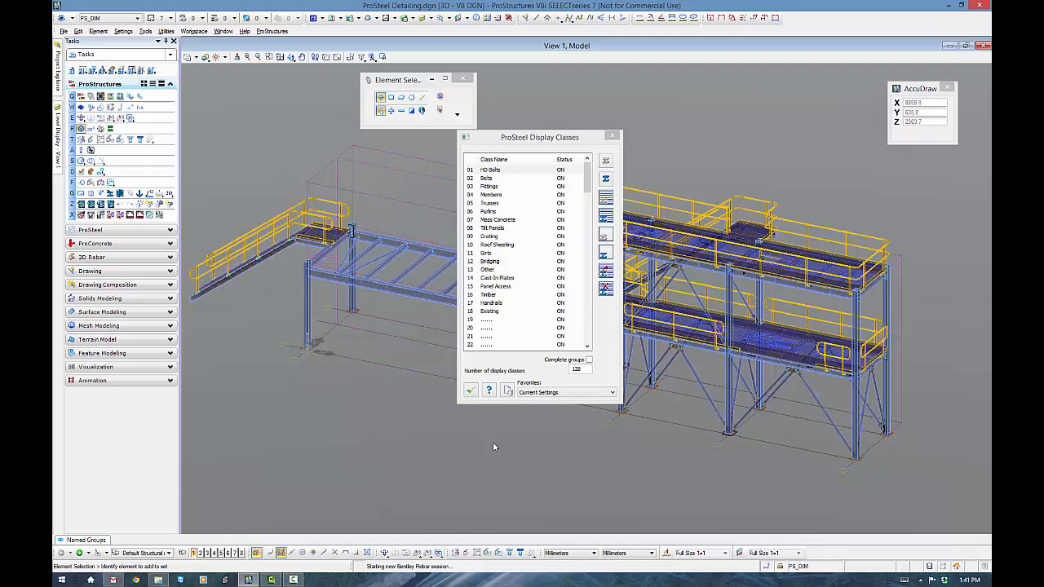
{"action": "left_click", "coordinate": [469, 391]}
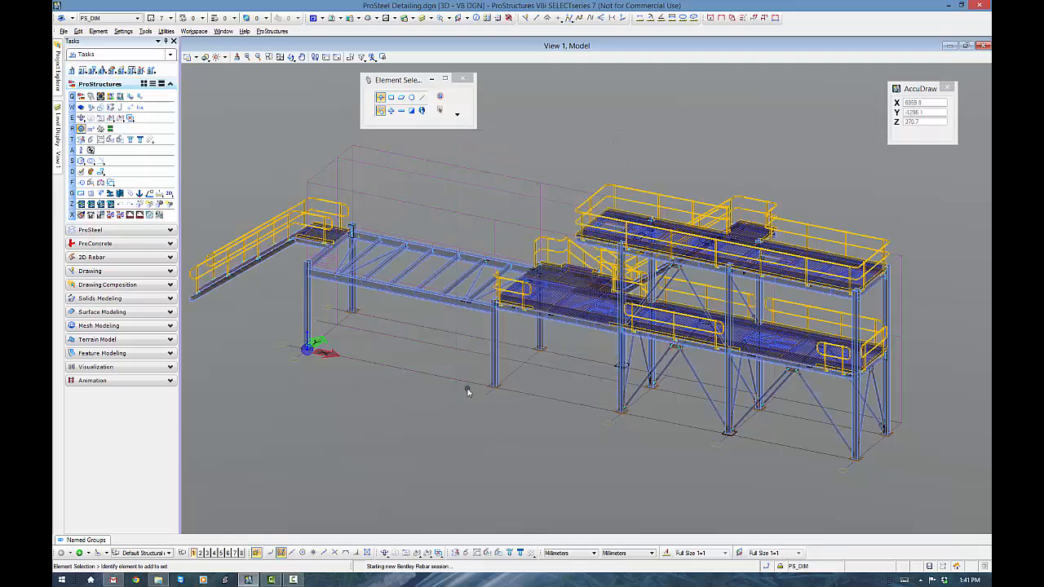